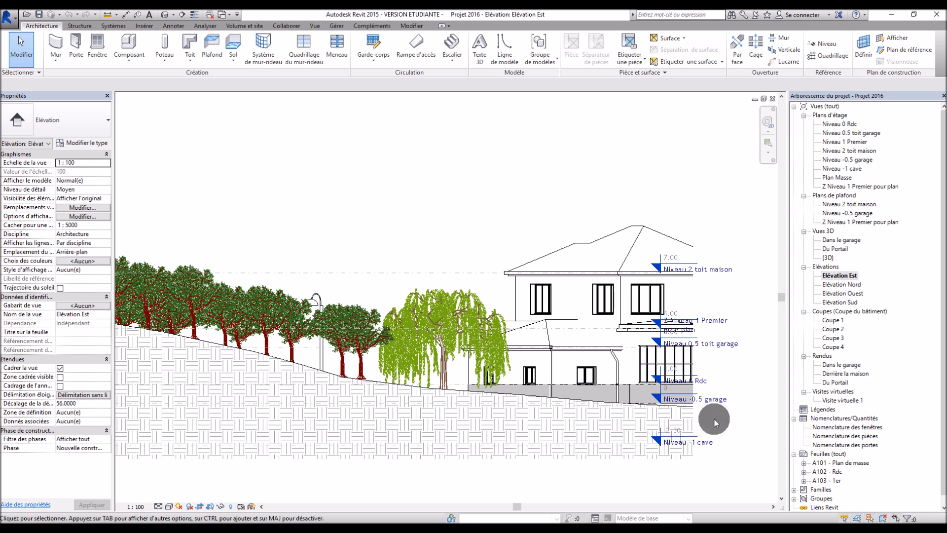
Open the {3D} view of the villa project and inspect the house and terrain from several angles.
double_click(829, 258)
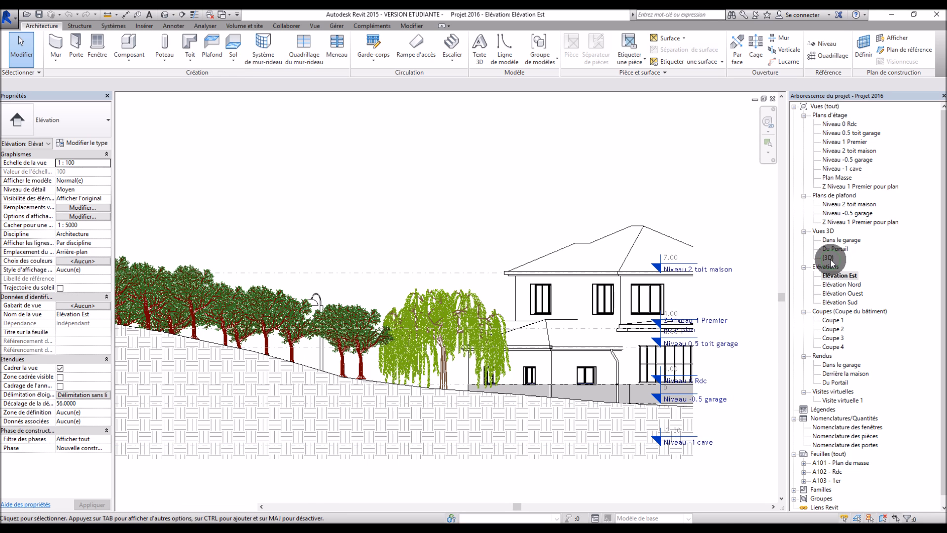
scroll(402, 337, "down", 3)
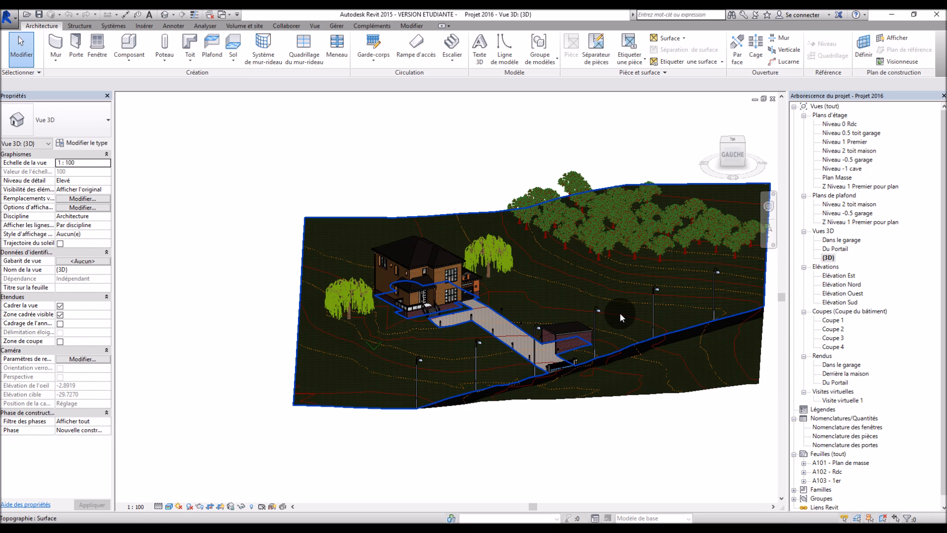
scroll(619, 312, "up", 2)
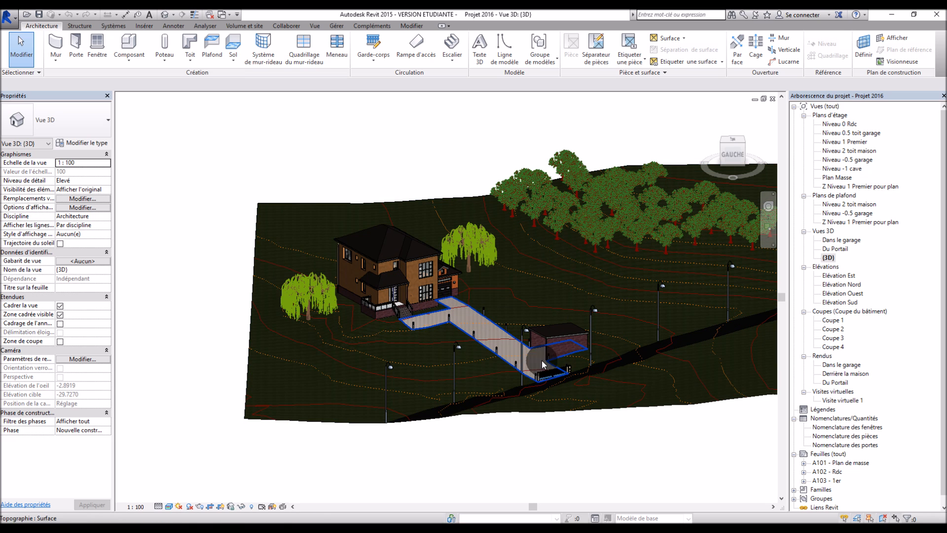
middle_click_drag(524, 341, 392, 281, "shift")
middle_click_drag(503, 197, 558, 315, "shift")
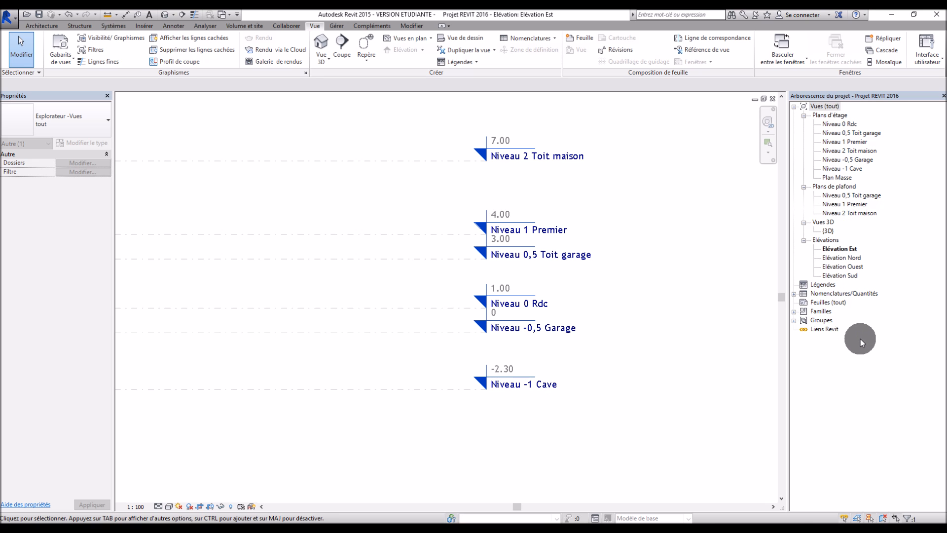
left_click(837, 124)
left_click(837, 170, "shift")
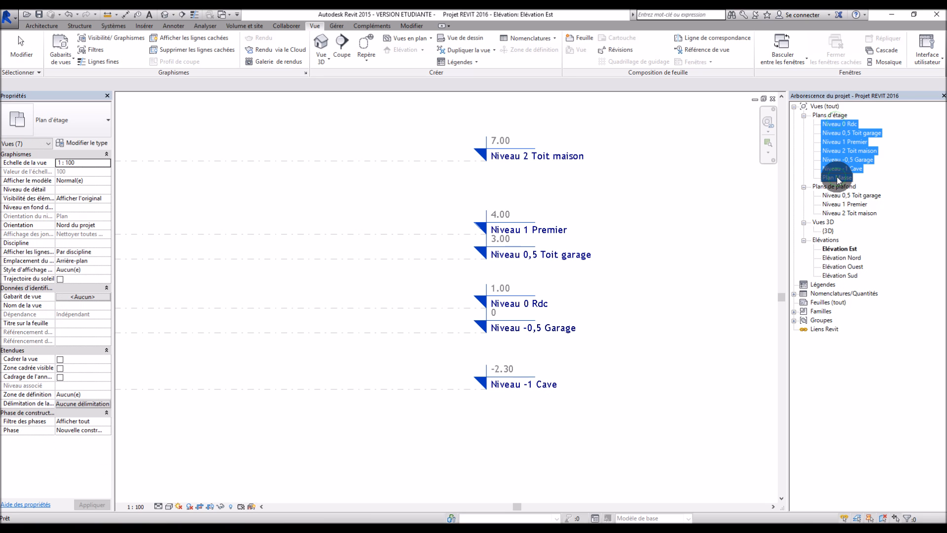
left_click(900, 165)
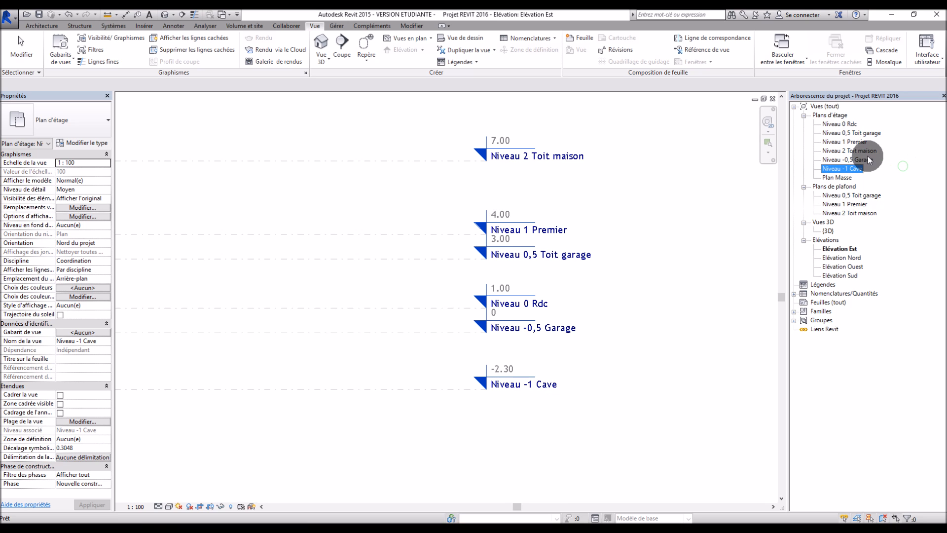
Rename the Niveau 2 Toit maison floor plan as 01 Niveau 2 Toit maison, including its corresponding level and views.
right_click(853, 152)
left_click(890, 125)
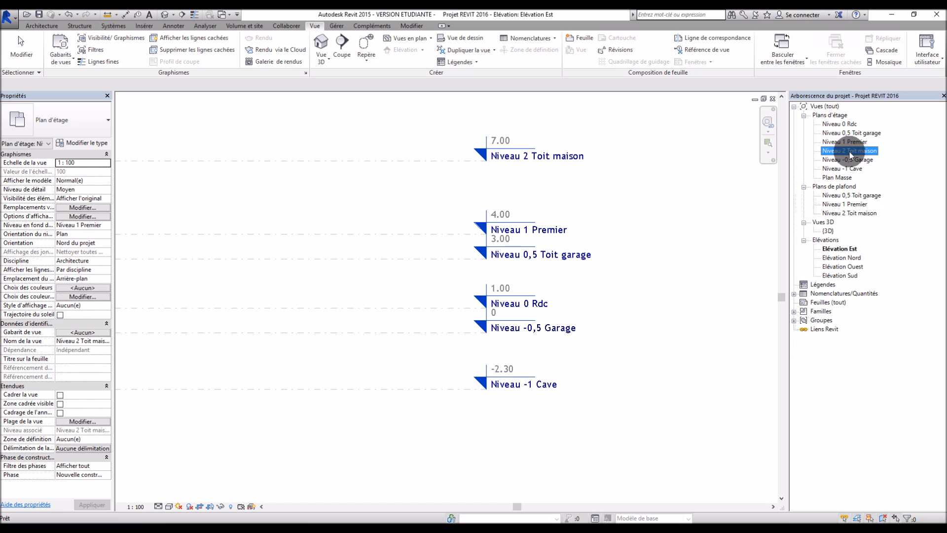
right_click(849, 151)
left_click(849, 284)
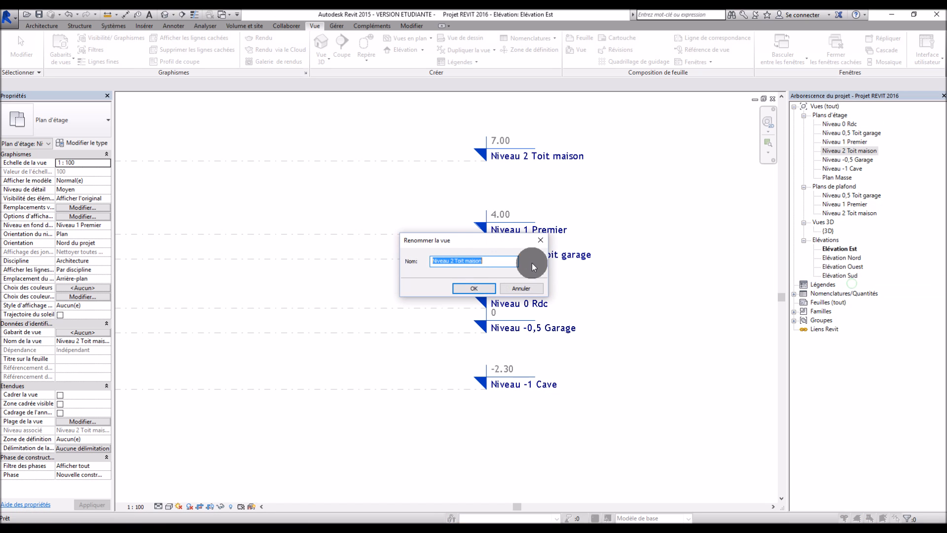
left_click(438, 262)
type("6-")
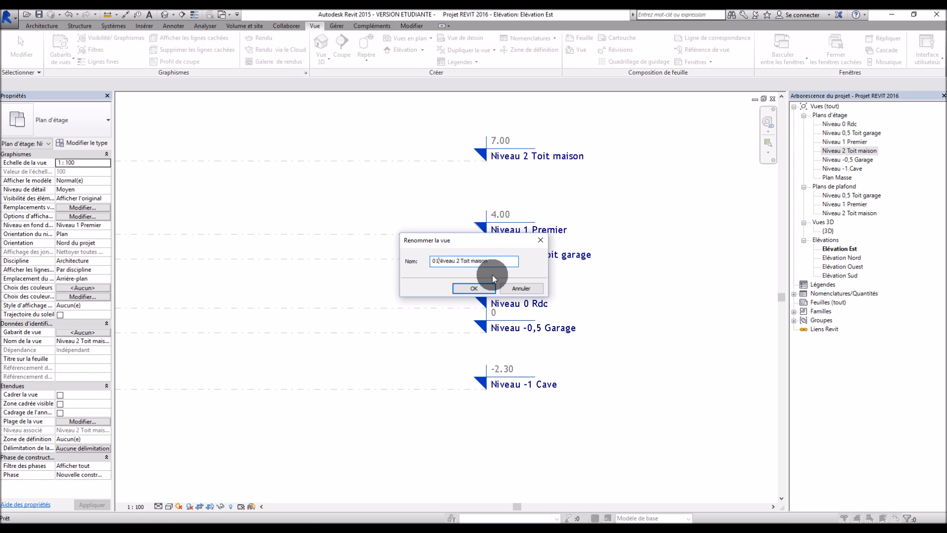
key("Return")
left_click(493, 276)
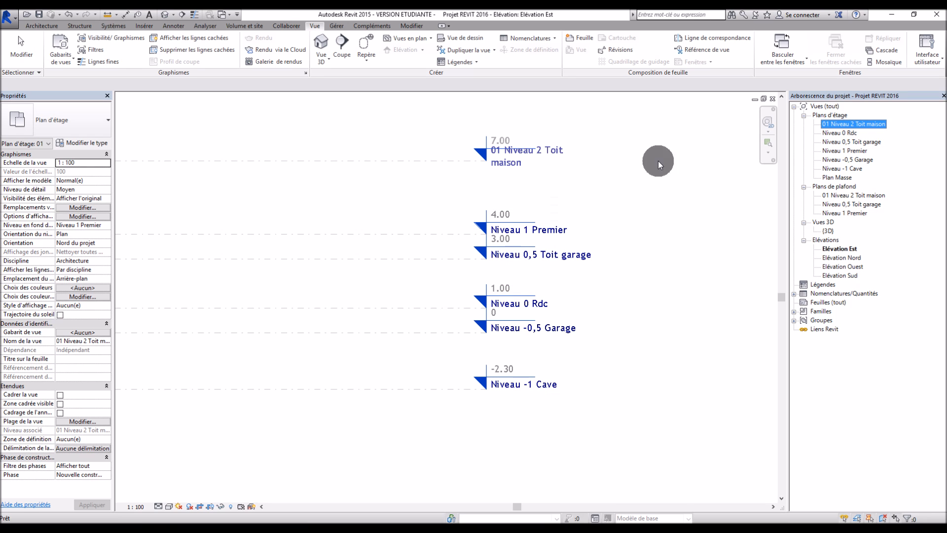
Rename the Niveau 1 Premier floor plan as 02 Niveau 1 Premier, including its corresponding level and views.
right_click(856, 153)
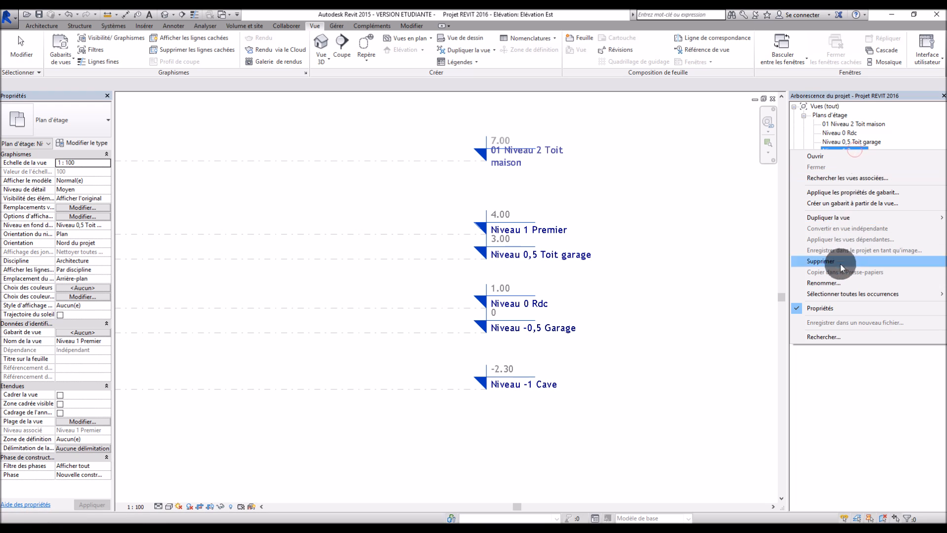
left_click(843, 283)
left_click(432, 260)
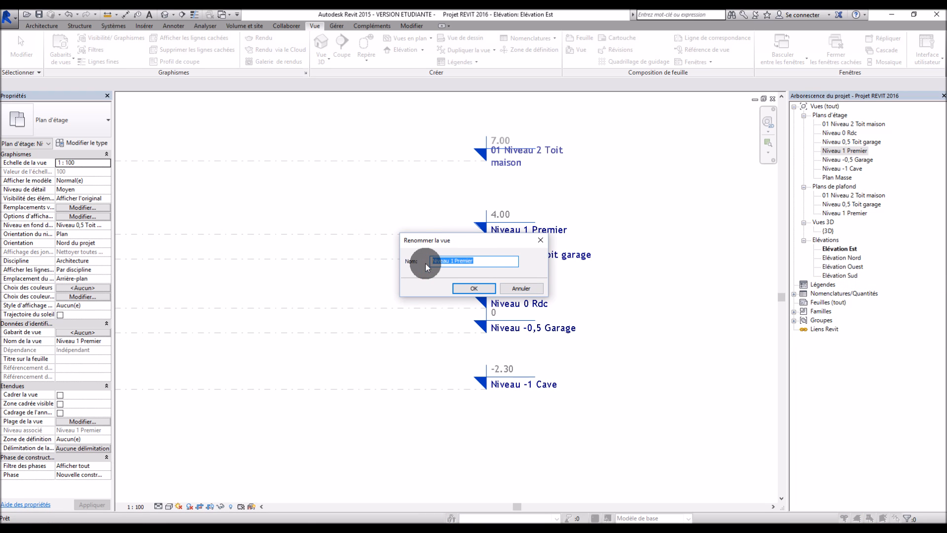
type("02")
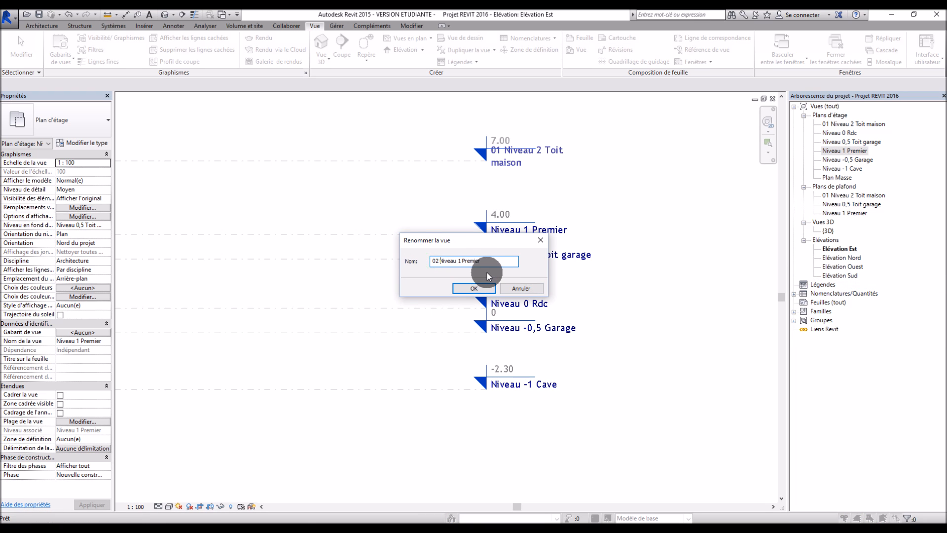
key("Return")
left_click(487, 273)
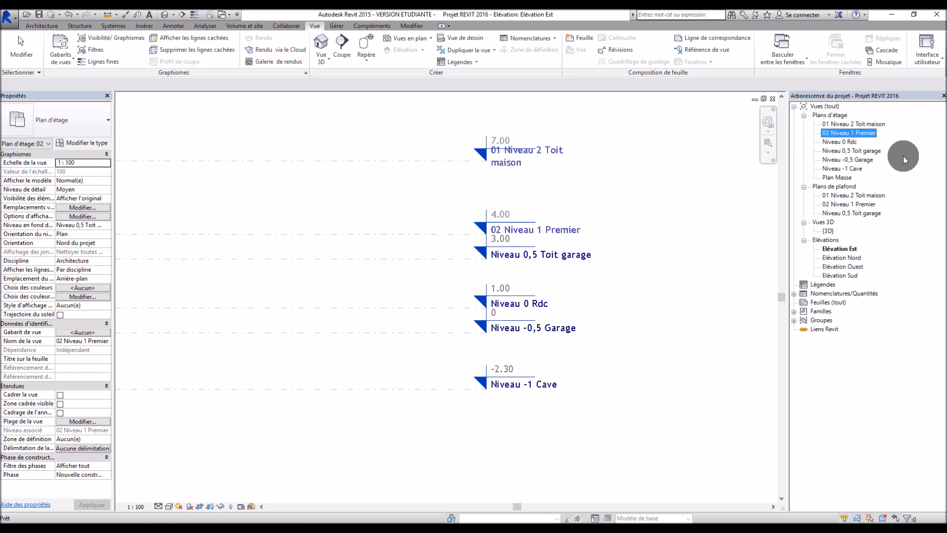
Undo the last two floor plan renames.
key("ctrl+z")
key("ctrl+z")
left_click(843, 124)
left_click(843, 169)
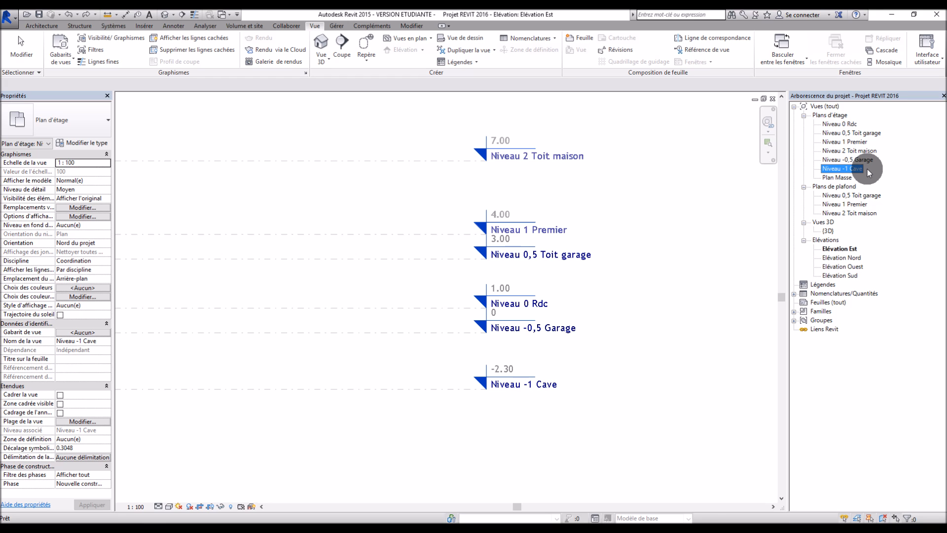
left_click(836, 127)
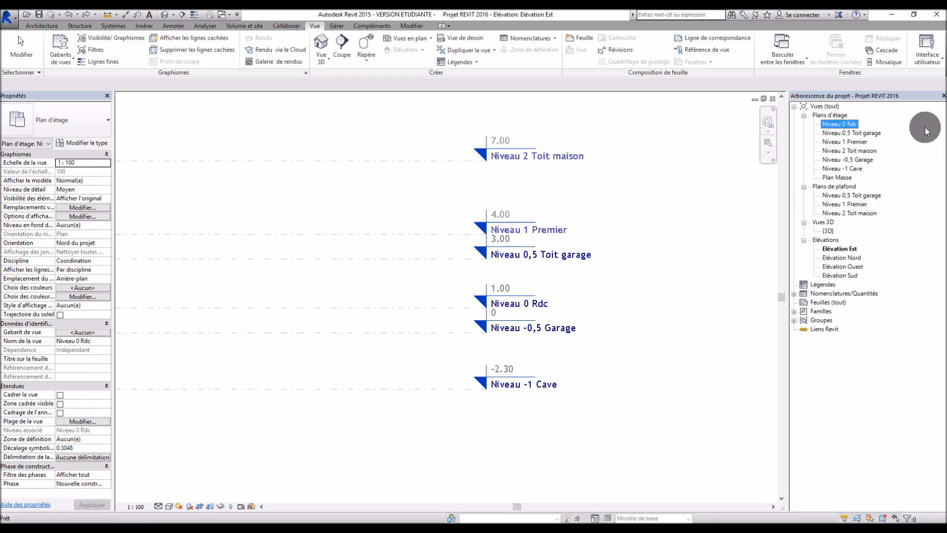
Create a new browser organization named Electr for the project's views.
left_click(821, 108)
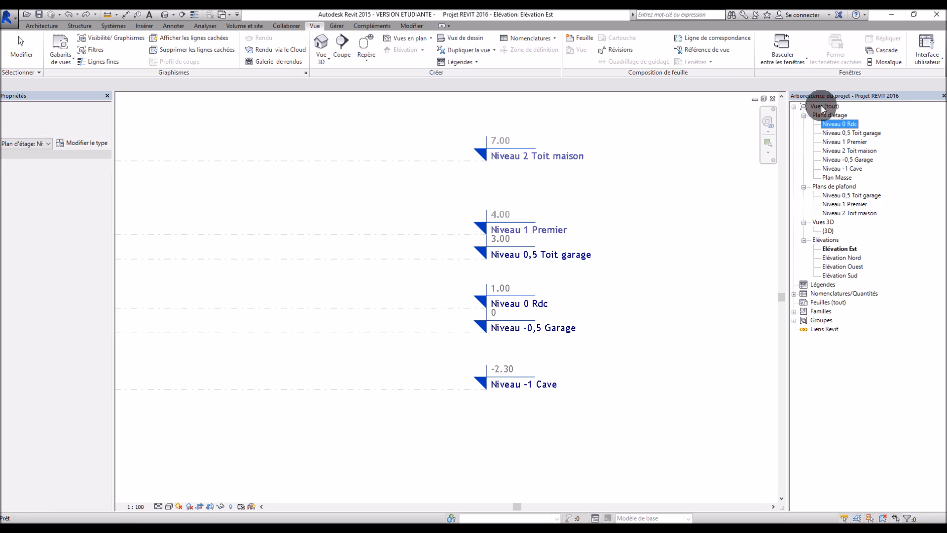
right_click(822, 108)
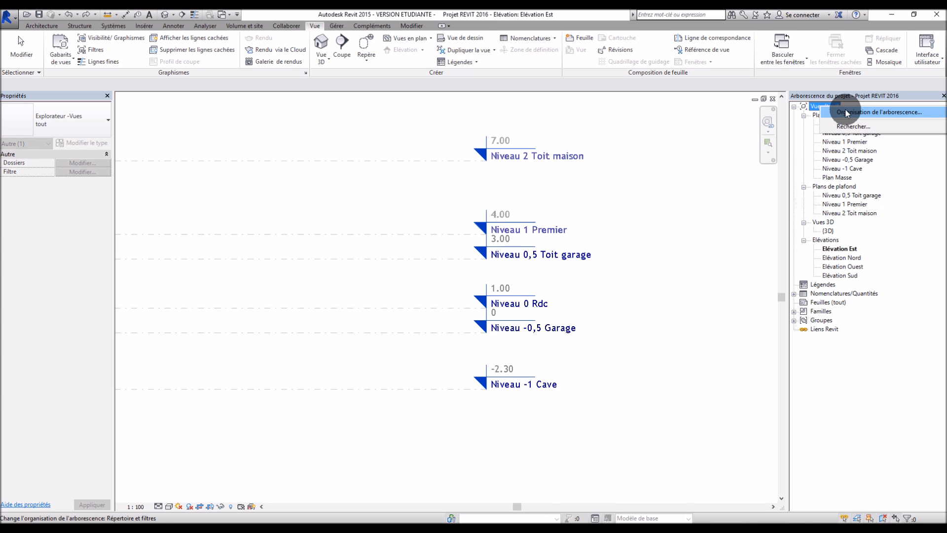
left_click(845, 112)
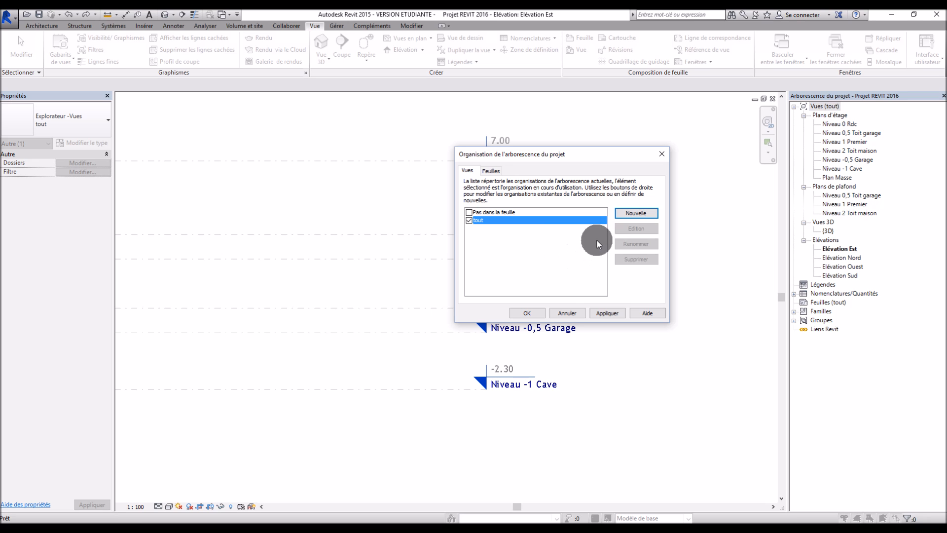
left_click(632, 215)
type("Electr")
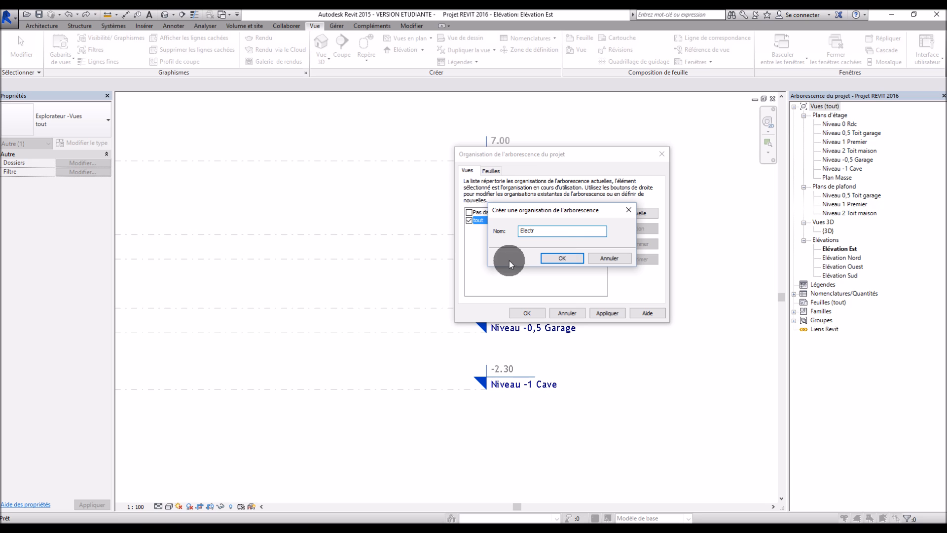
left_click(570, 257)
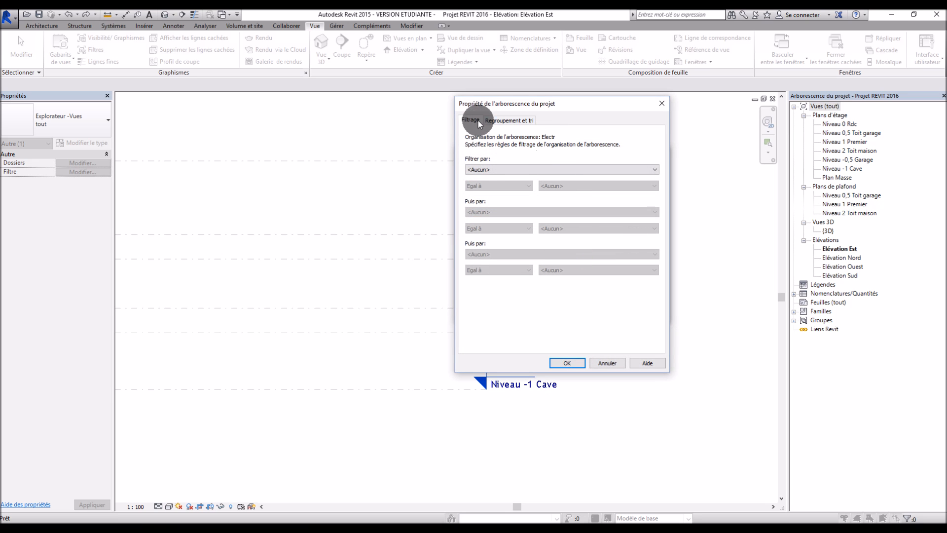
Examine the filtering and grouping criteria available for the Electr organization and accept its properties.
left_click(487, 169)
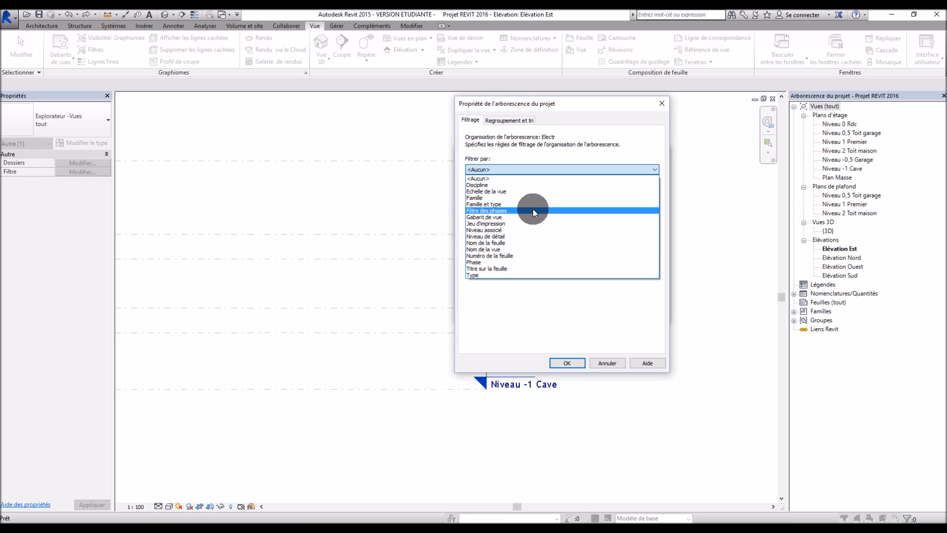
left_click(512, 122)
left_click(513, 121)
left_click(537, 157)
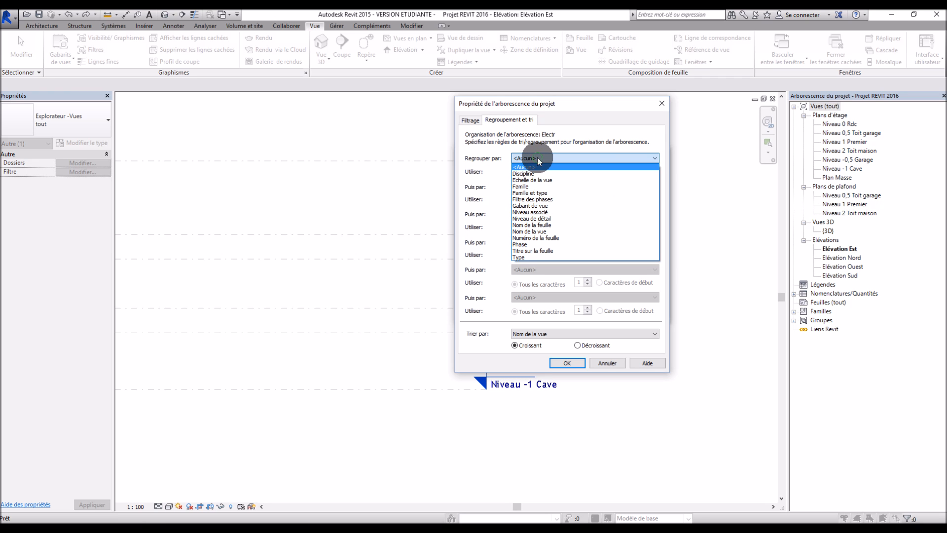
left_click(537, 158)
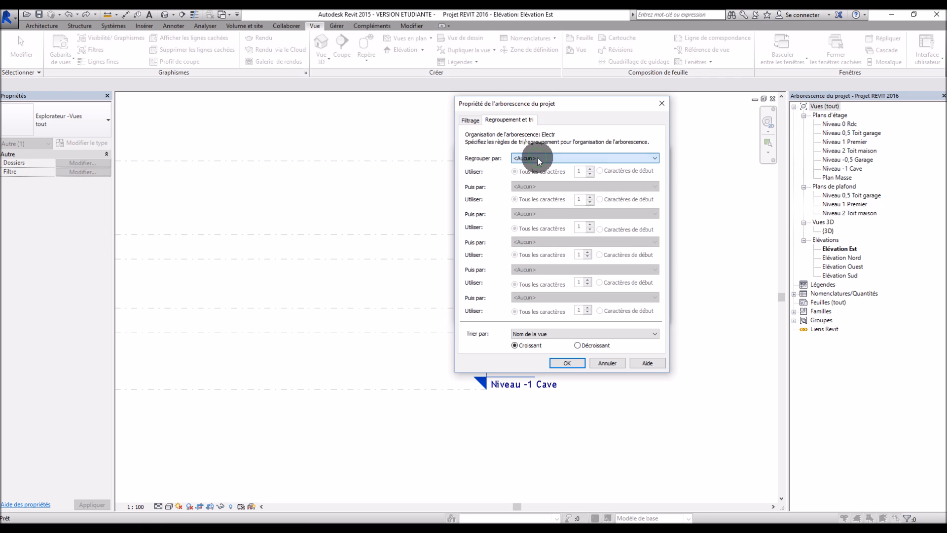
left_click(584, 363)
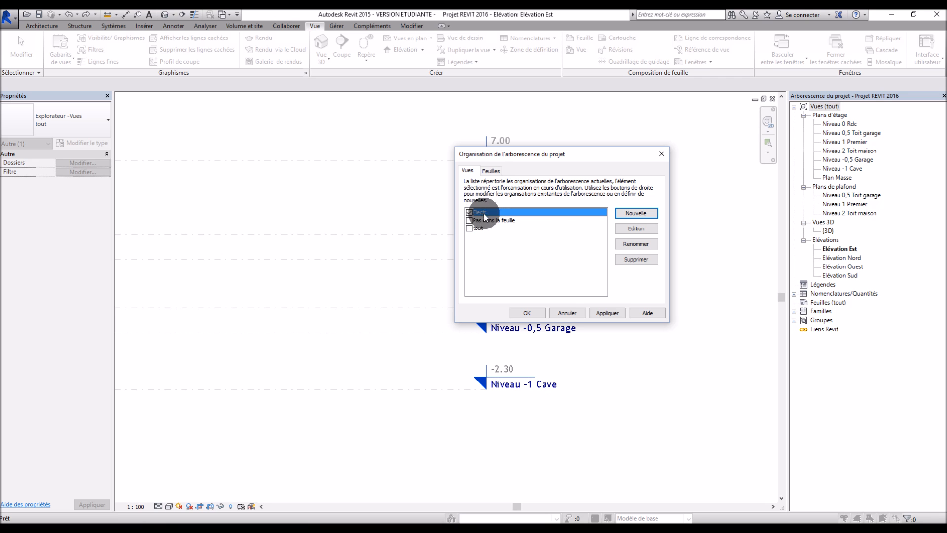
Try to delete the active Electr browser organization.
left_click(632, 259)
left_click(493, 275)
left_click(526, 271)
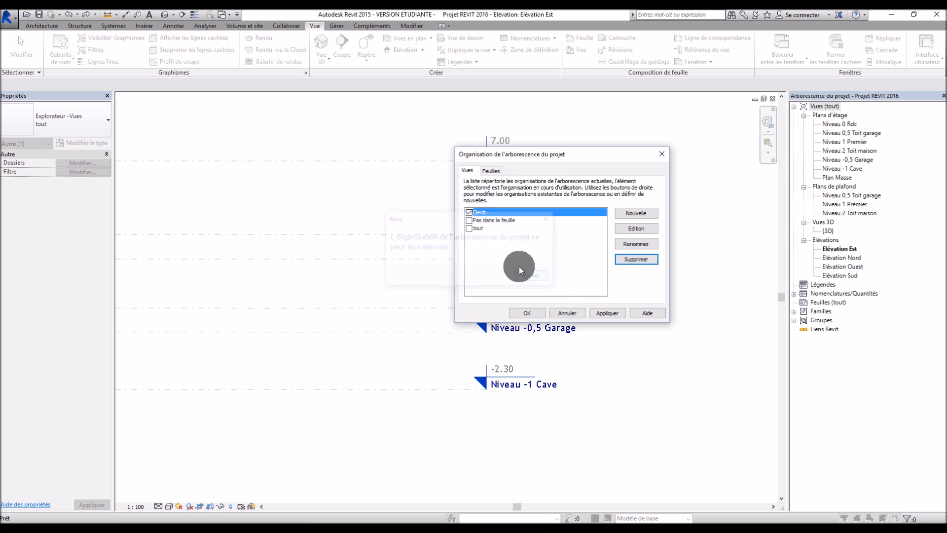
Make tout the active view organization, delete the Electr organization and apply the changes.
left_click(467, 228)
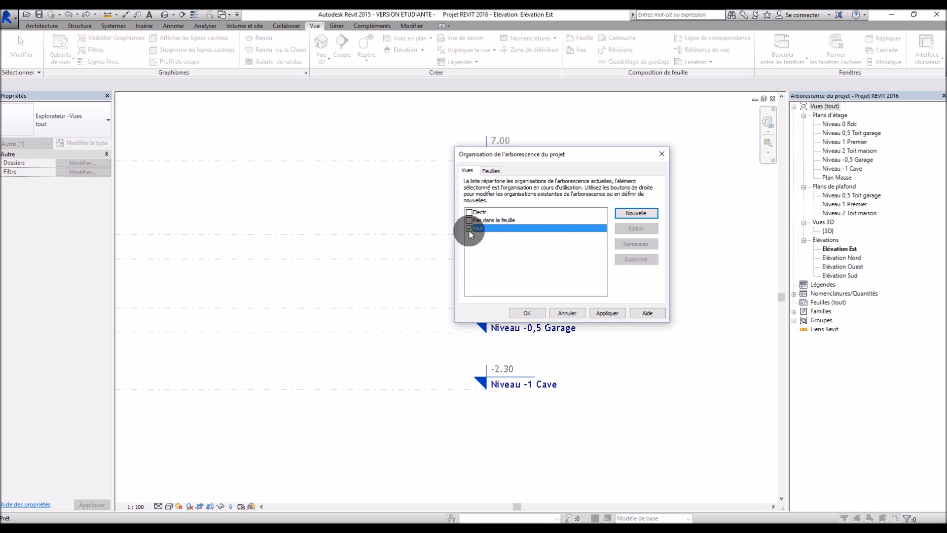
left_click(636, 259)
left_click(507, 272)
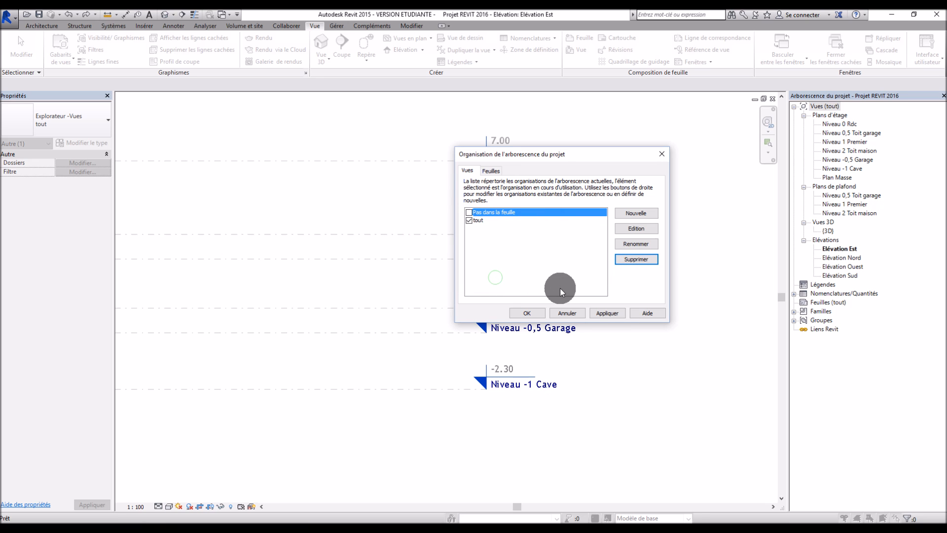
left_click(600, 314)
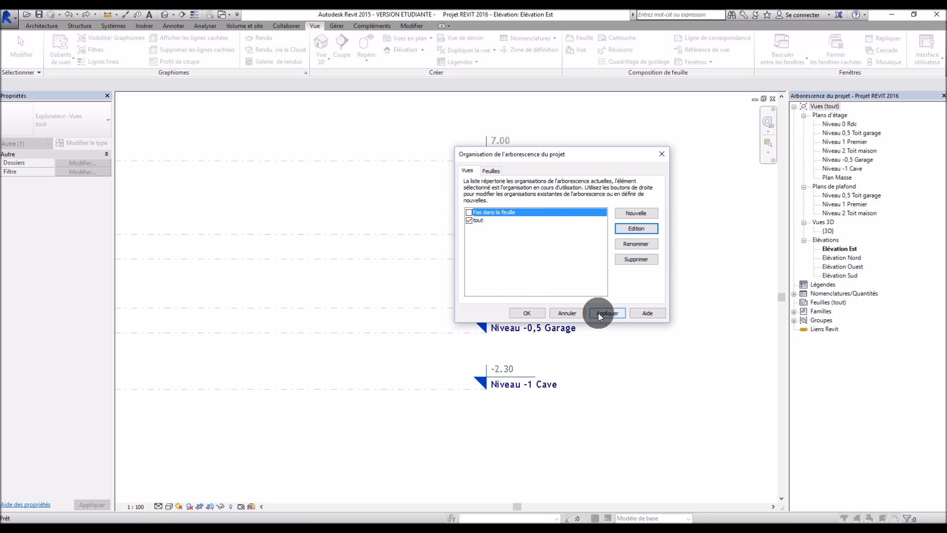
left_click(526, 314)
scroll(666, 277, "down", 2)
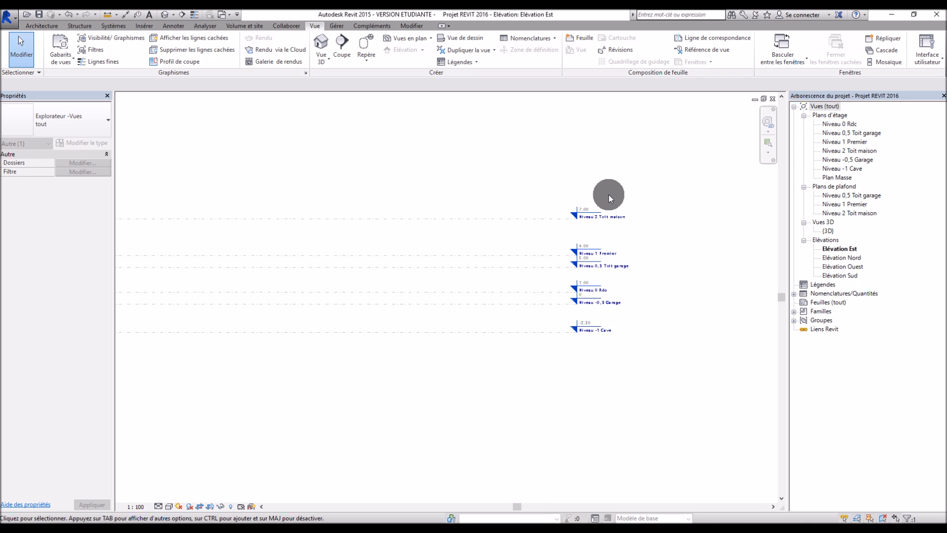
scroll(596, 194, "down", 2)
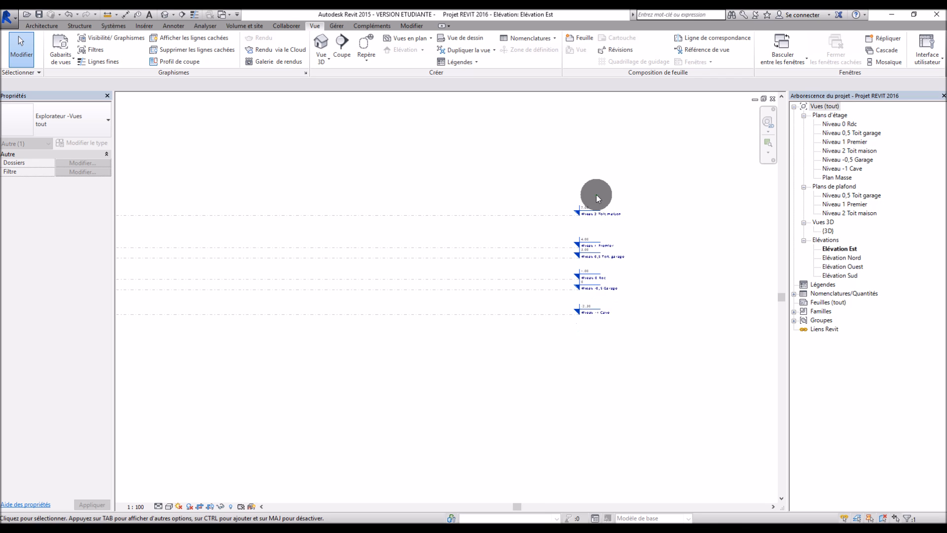
scroll(291, 182, "up", 2)
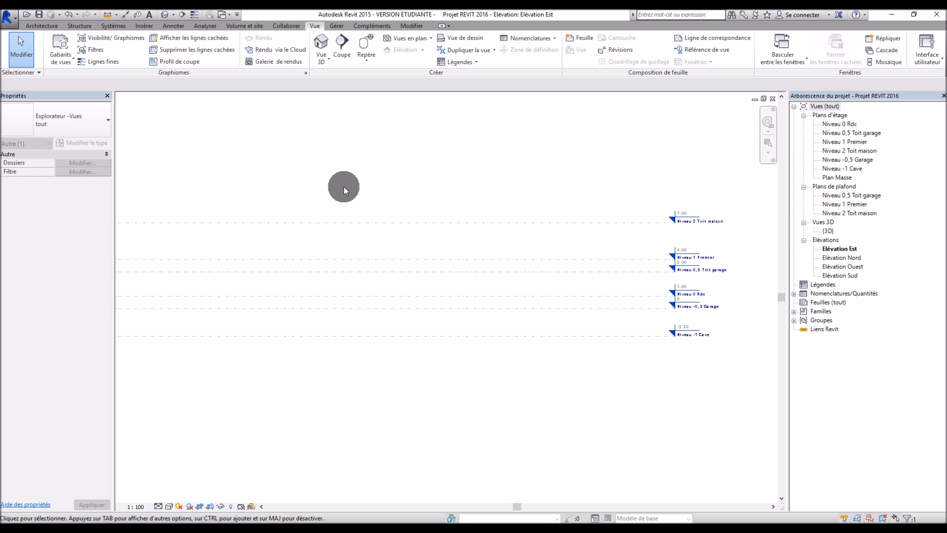
scroll(377, 194, "down", 1)
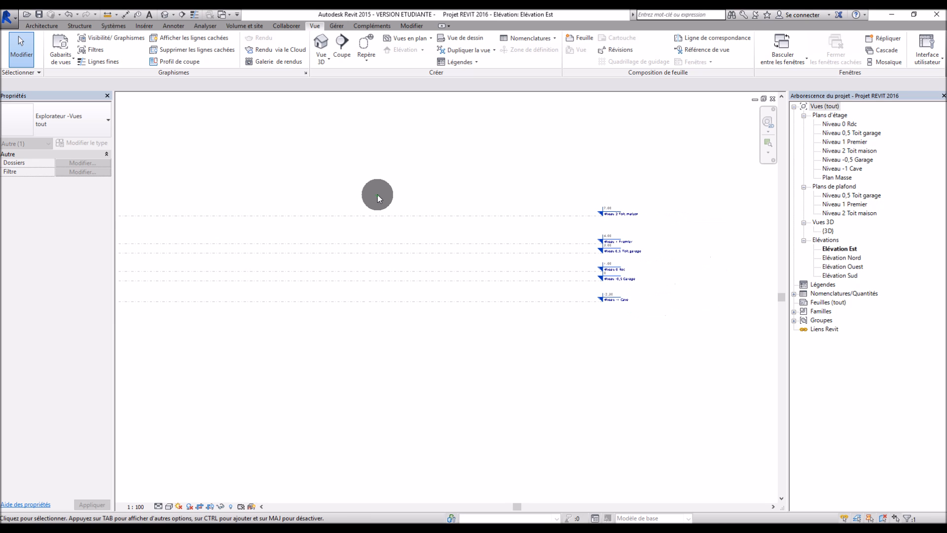
scroll(641, 286, "down", 1)
scroll(516, 217, "up", 1)
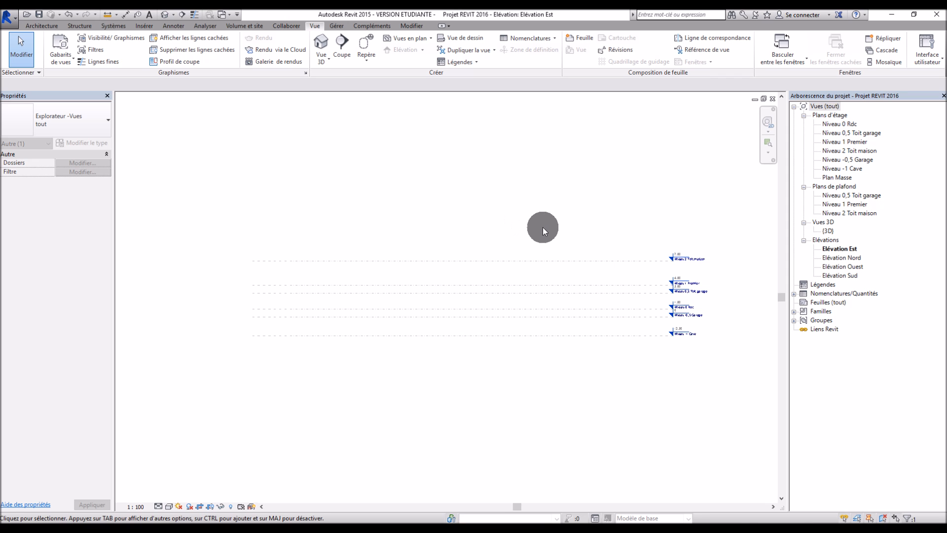
scroll(544, 230, "up", 1)
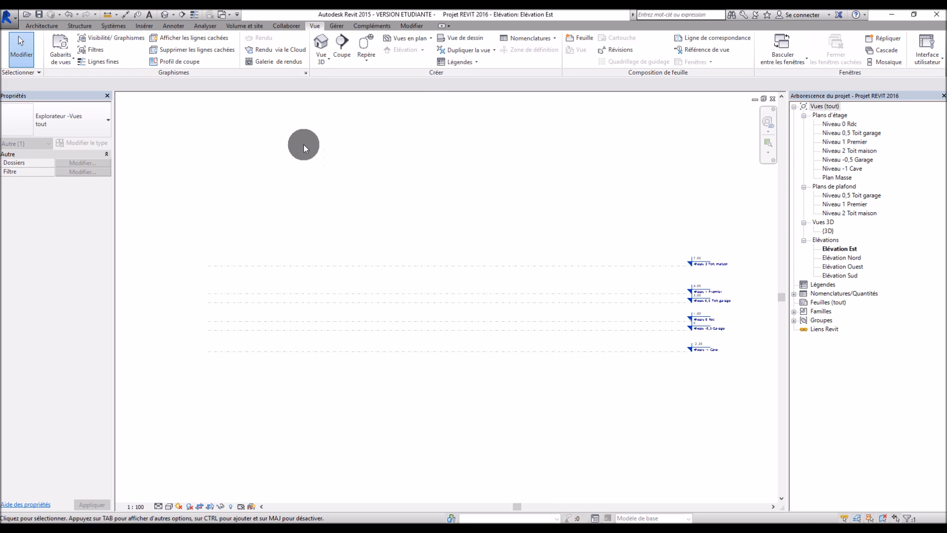
Start a topographic surface and place six points at absolute elevation 0 in the {3D} view.
left_click(252, 26)
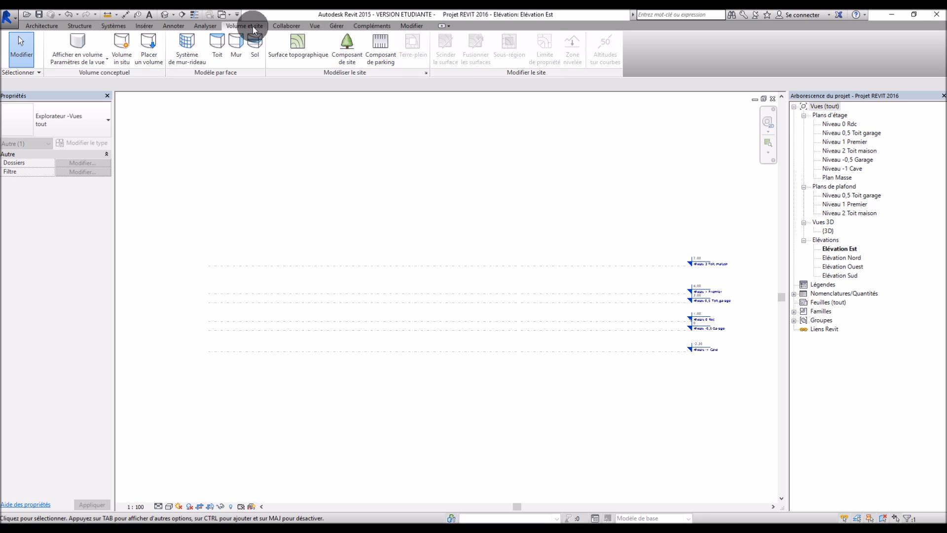
left_click(306, 44)
left_click(453, 50)
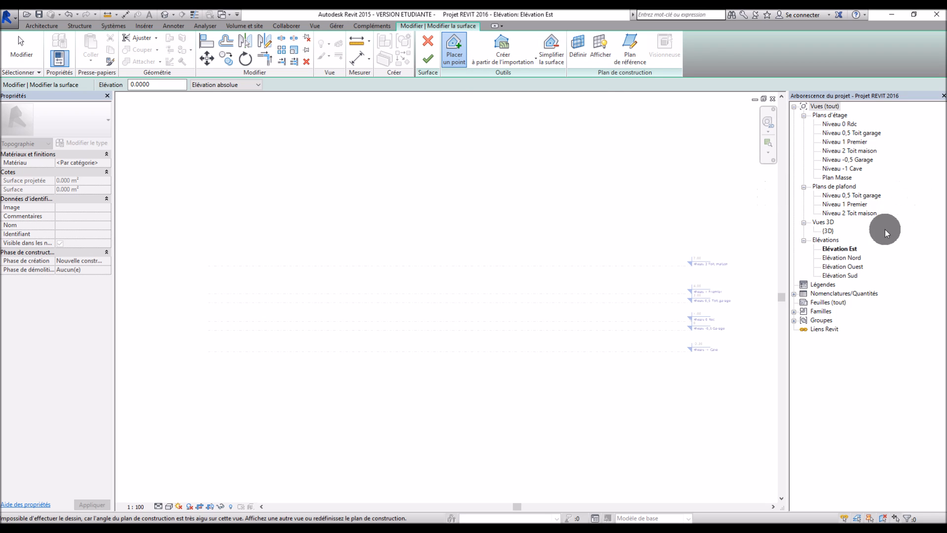
double_click(828, 231)
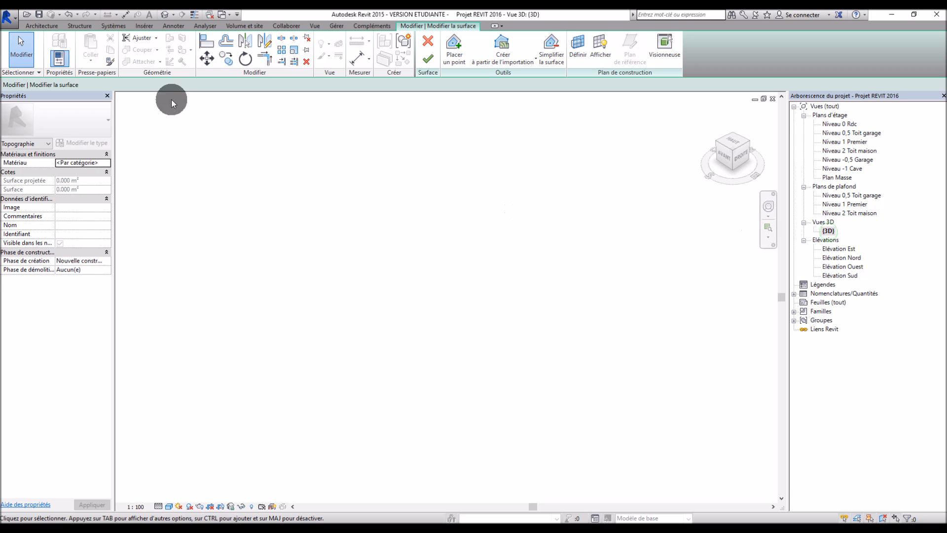
left_click(454, 49)
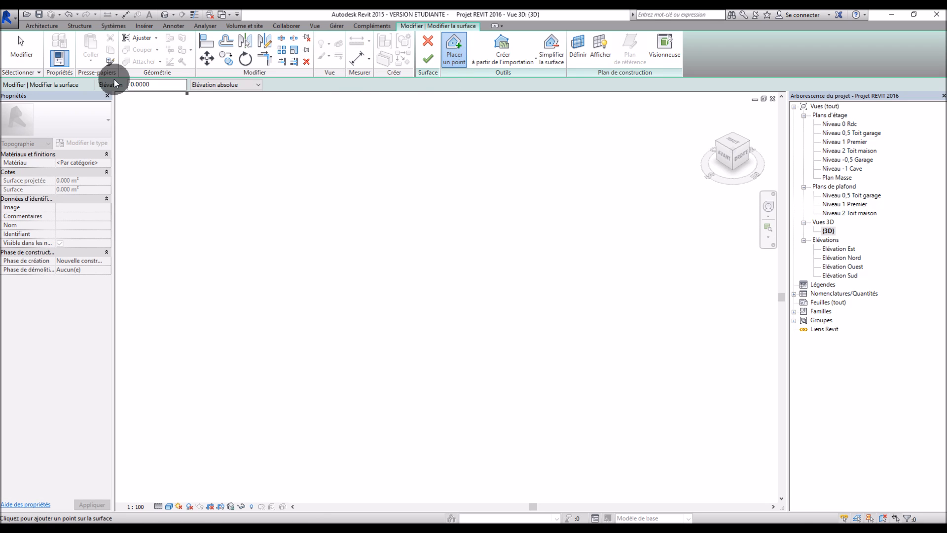
left_click(380, 178)
left_click(294, 262)
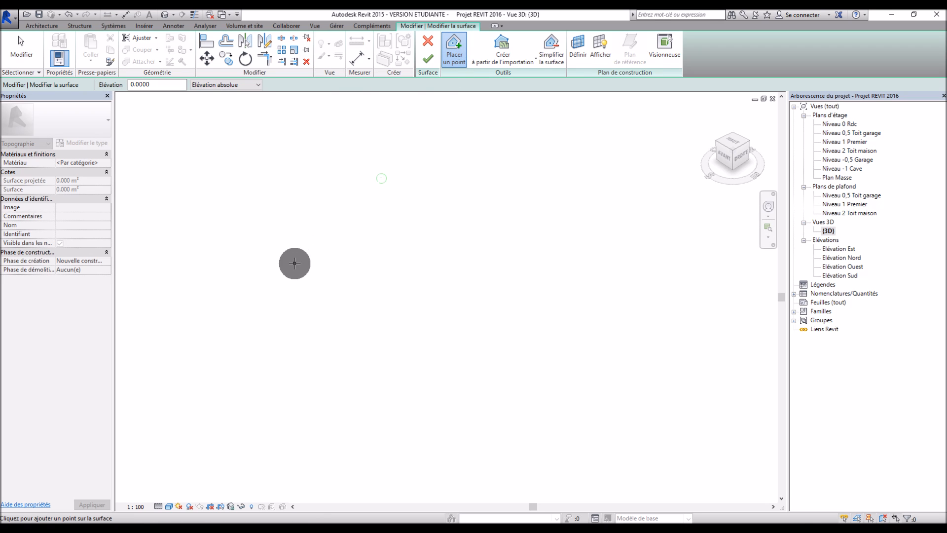
left_click(402, 349)
left_click(534, 309)
left_click(605, 226)
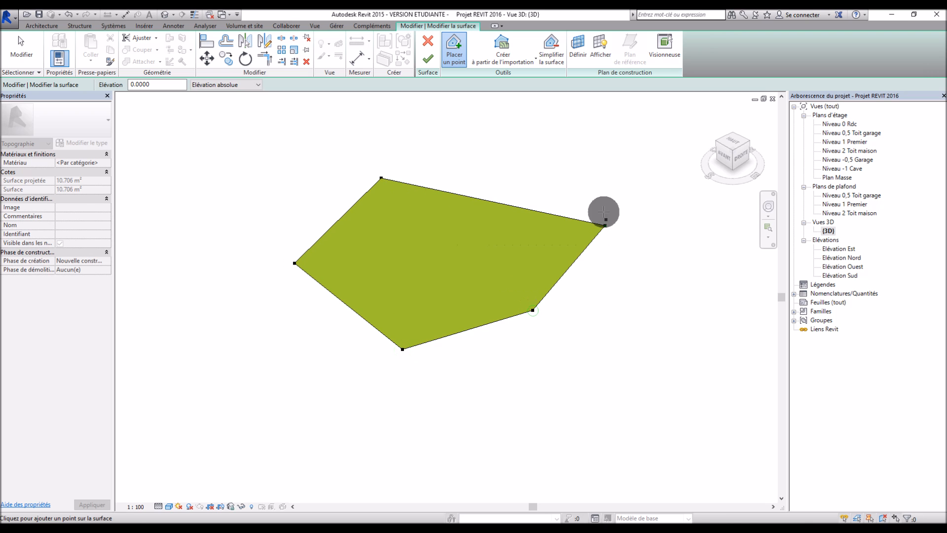
left_click(607, 151)
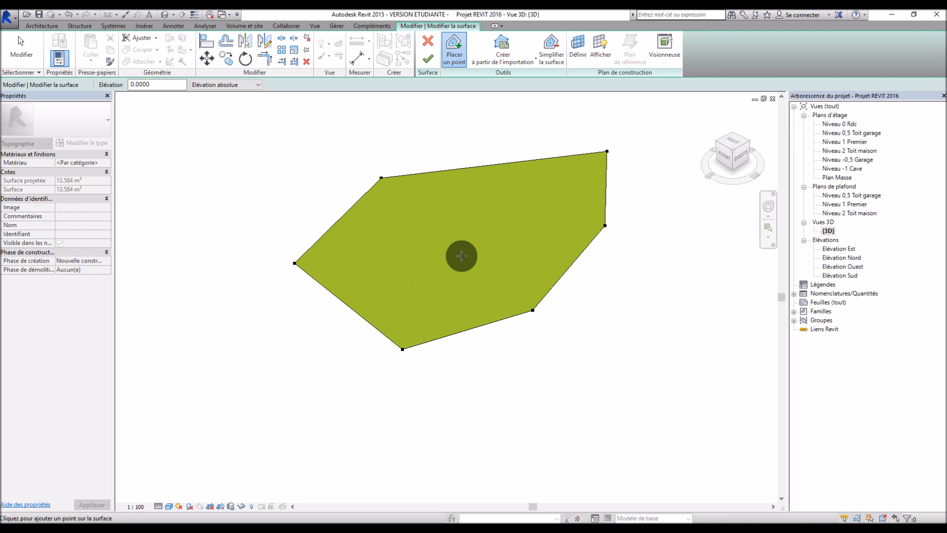
Place six more surface points at absolute elevation -1 around the flat top area.
left_click(157, 85)
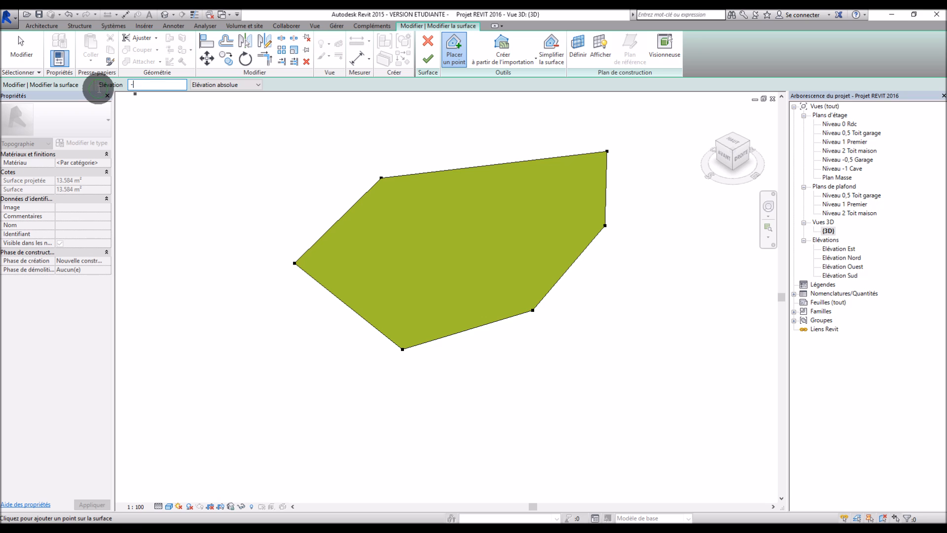
left_click(259, 153)
left_click(186, 264)
left_click(258, 392)
left_click(495, 451)
left_click(655, 424)
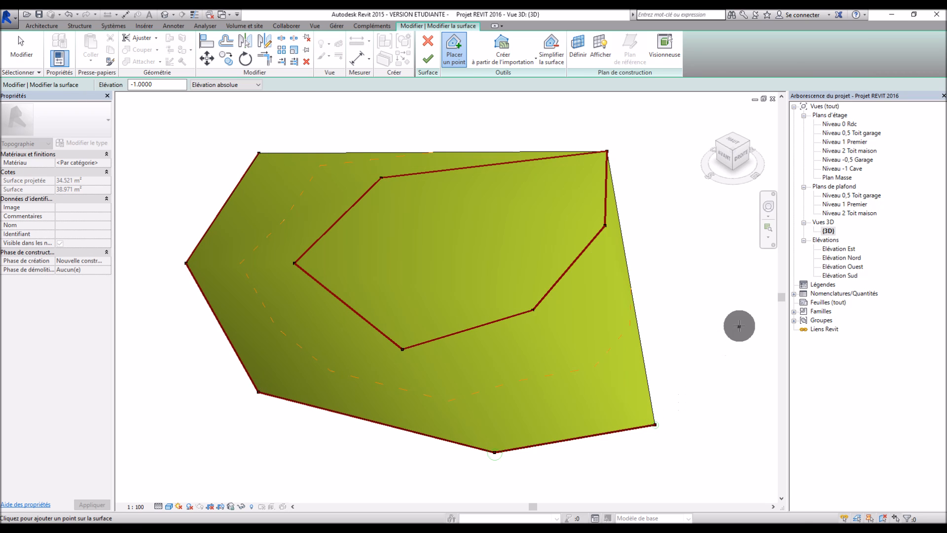
left_click(739, 325)
Add eight outermost surface points at absolute elevation -2 and finish the topographic surface.
left_click_drag(165, 84, 94, 83)
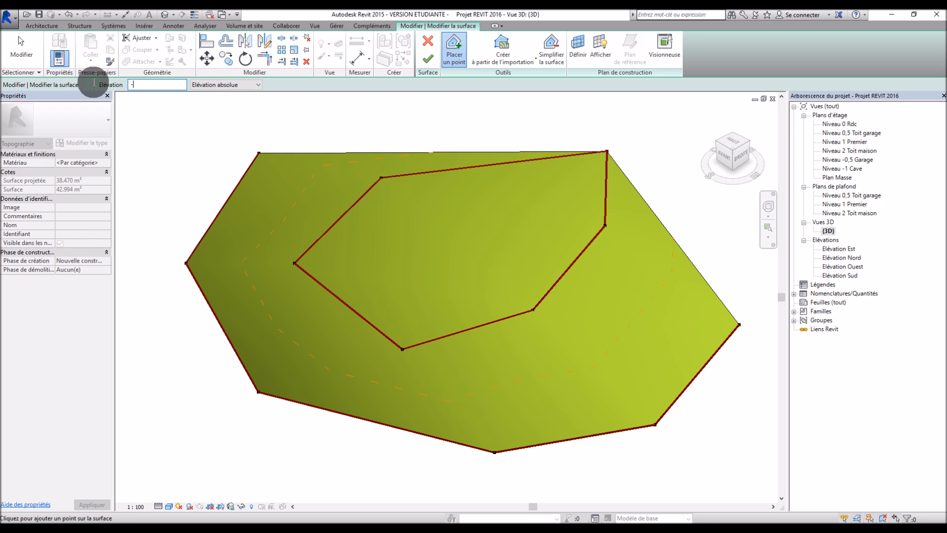
left_click(166, 161)
left_click(144, 346)
left_click(224, 455)
left_click(412, 482)
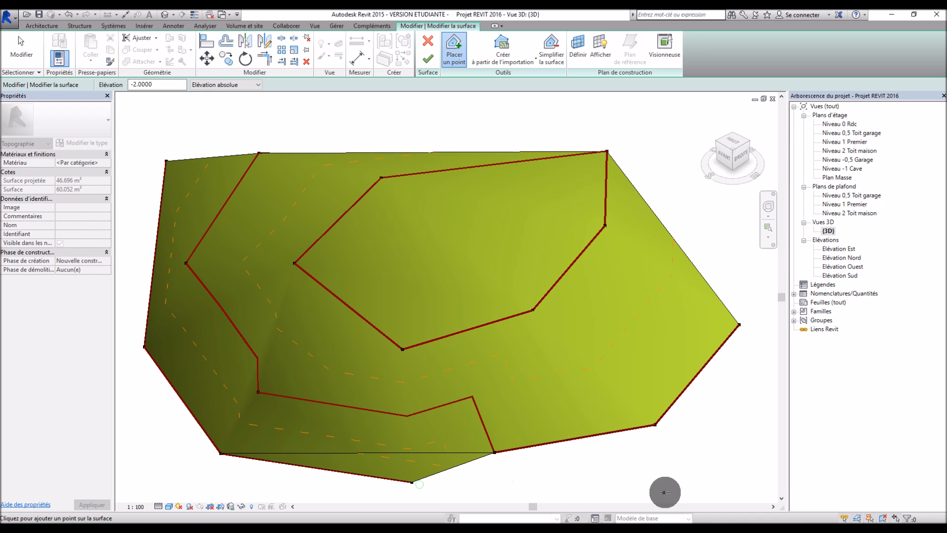
left_click(665, 492)
left_click(745, 425)
scroll(449, 264, "down", 3)
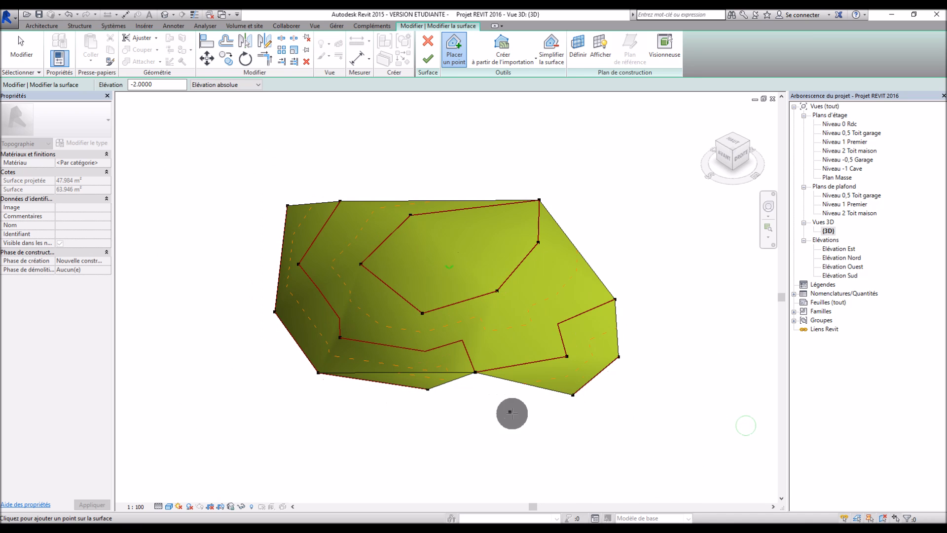
left_click(488, 437)
left_click(690, 389)
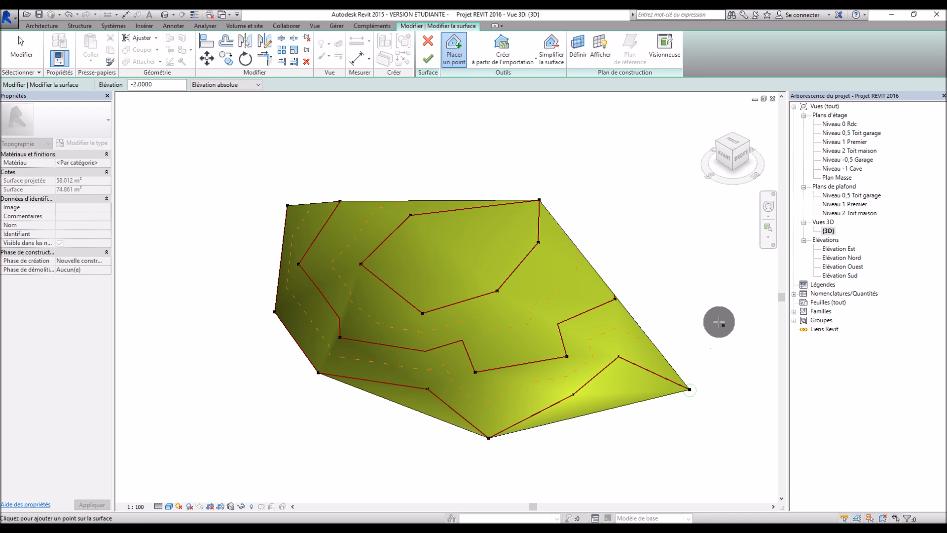
left_click(428, 59)
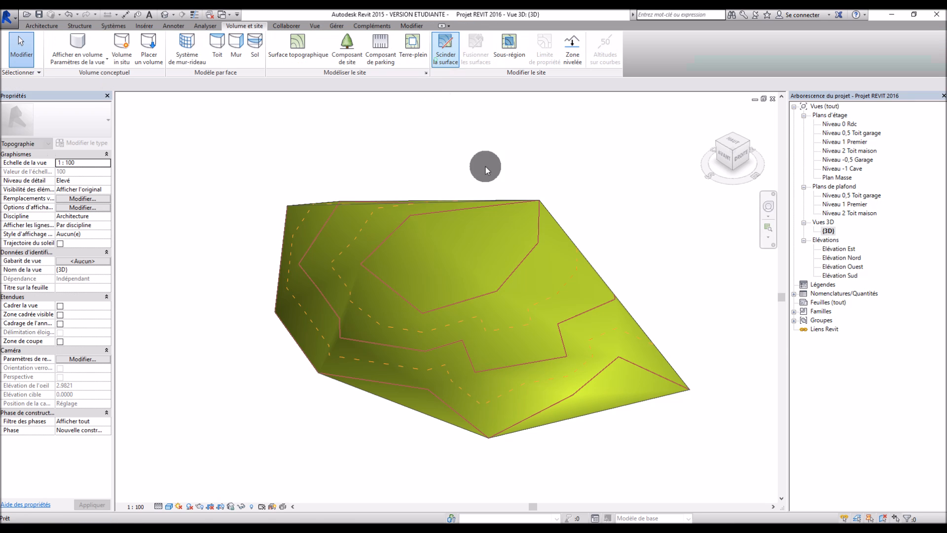
Inspect the finished topographic surface from another angle and delete it.
middle_click_drag(661, 310, 130, 284, "shift")
middle_click_drag(493, 333, 260, 347, "shift")
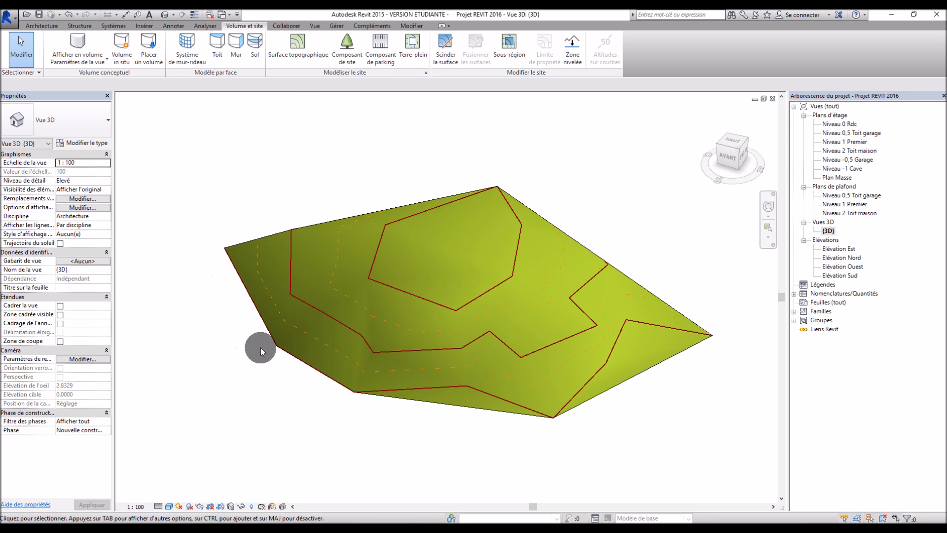
left_click_drag(649, 191, 285, 430)
key("Delete")
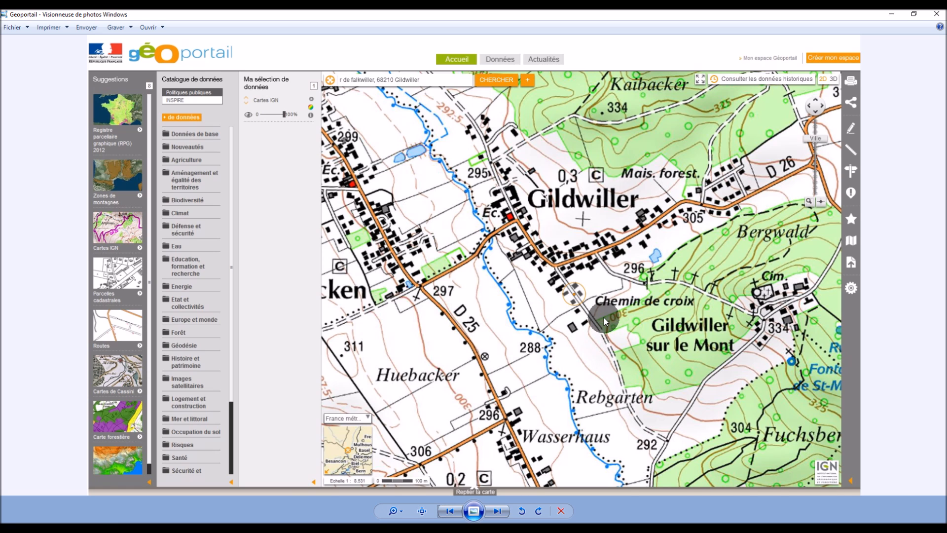
Examine the contour lines around the marked site on the Géoportail map and the terrain in the Street View image.
scroll(602, 313, "up", 2)
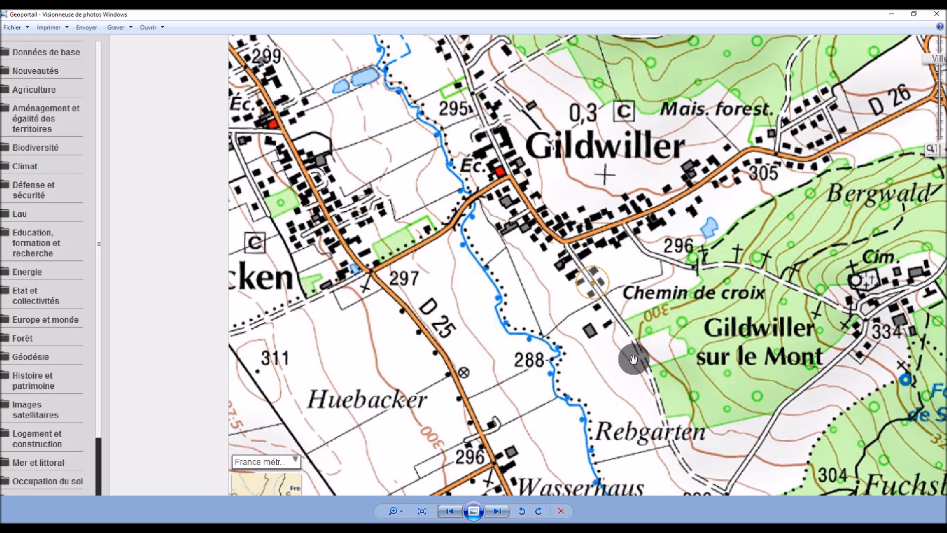
scroll(661, 346, "up", 2)
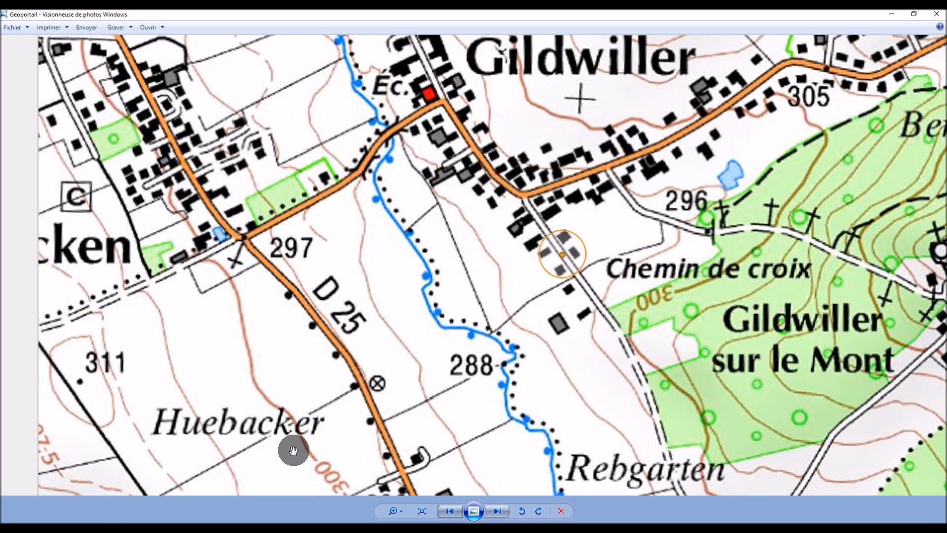
left_click(497, 510)
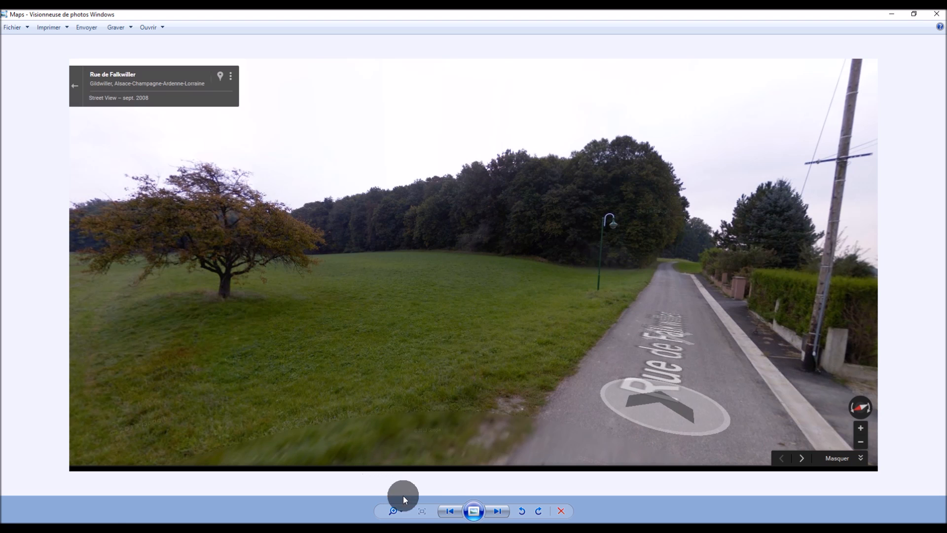
left_click(449, 510)
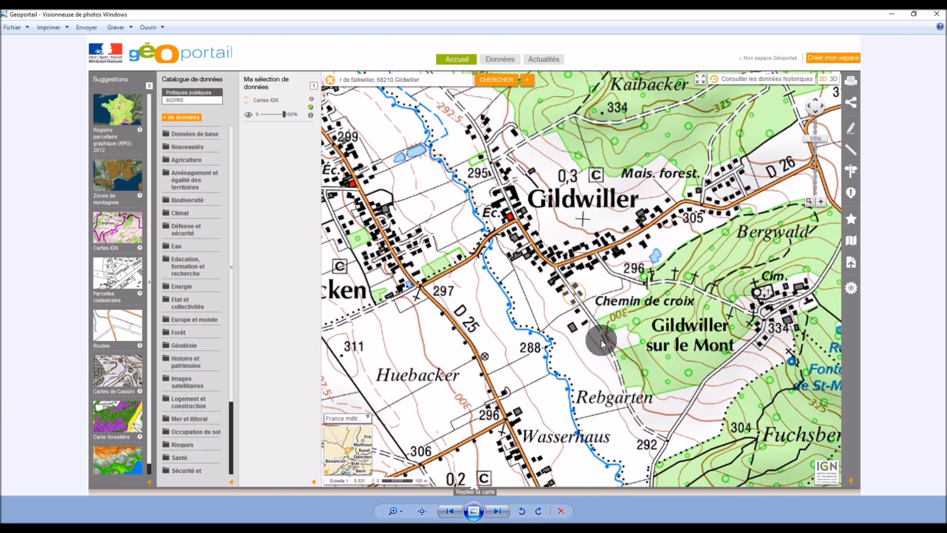
scroll(613, 333, "up", 2)
scroll(613, 333, "down", 1)
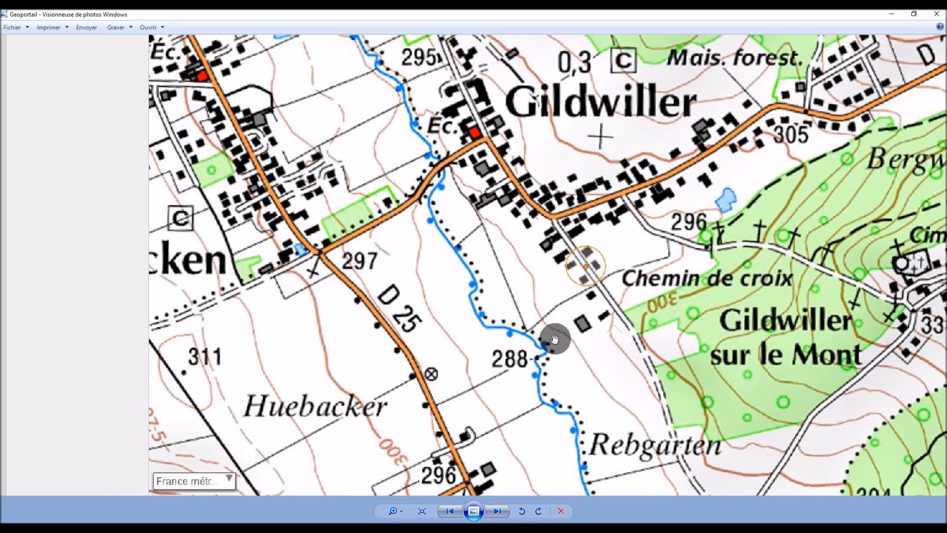
scroll(633, 289, "down", 2)
Switch back to Revit and open the Plan Masse floor plan view.
left_click(149, 529)
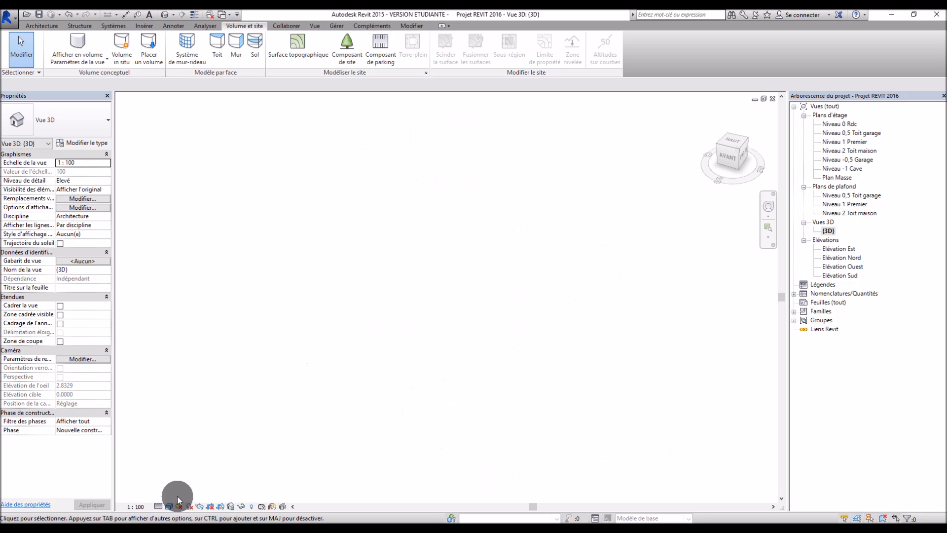
left_click(144, 25)
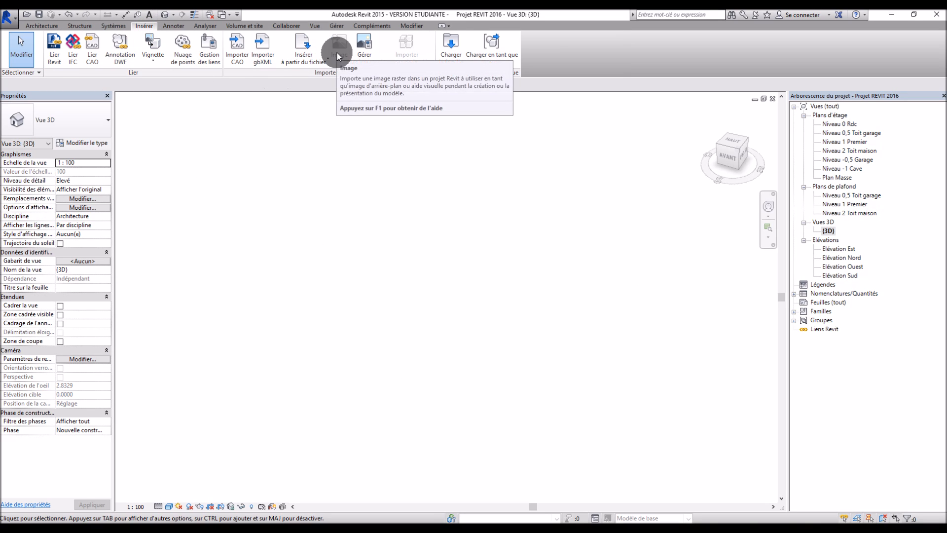
double_click(846, 177)
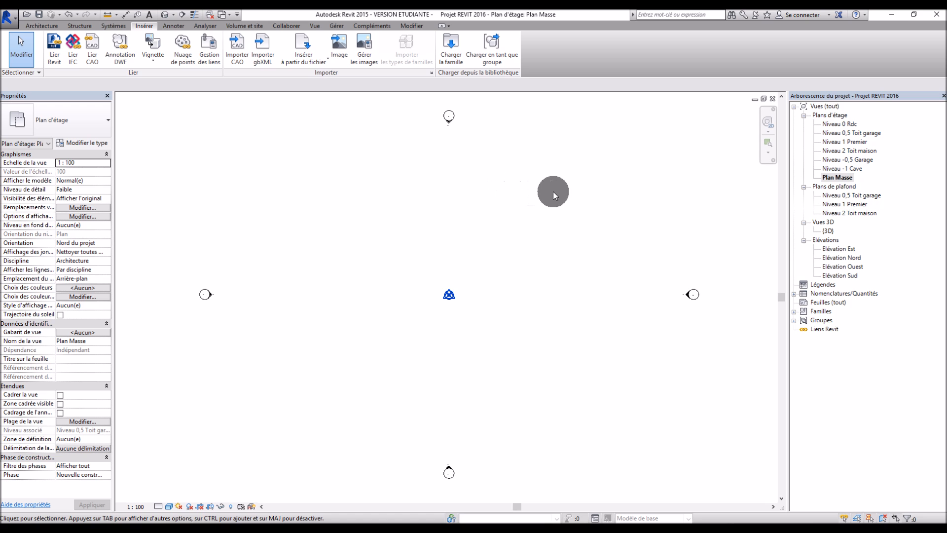
left_click(244, 28)
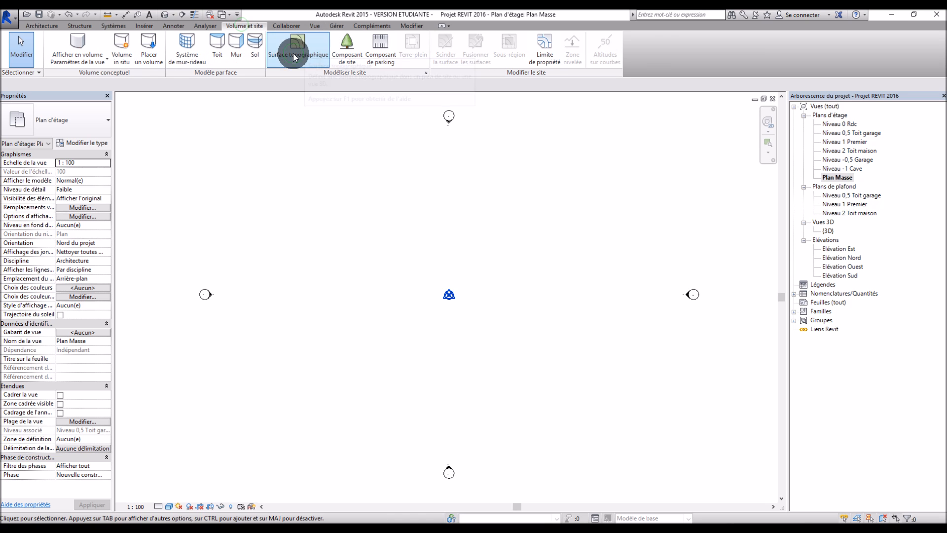
left_click(296, 47)
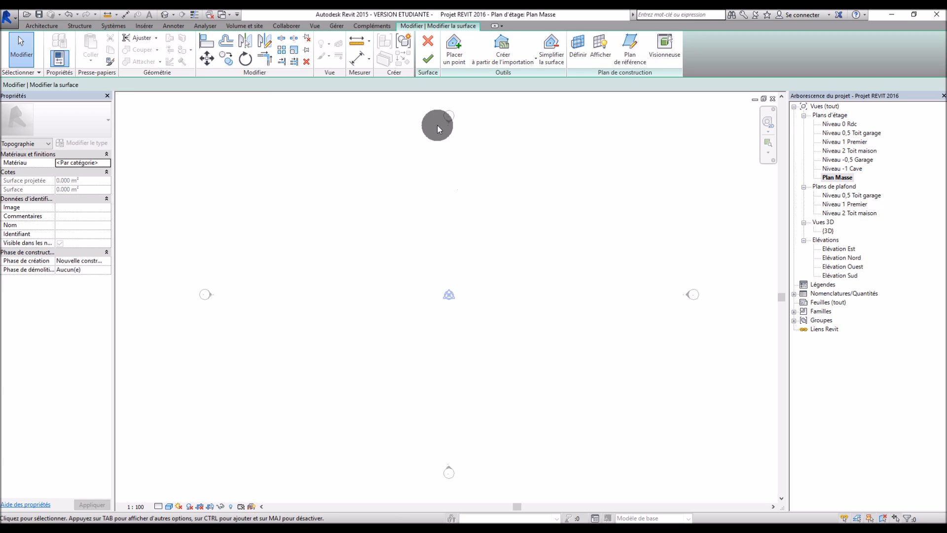
left_click(428, 55)
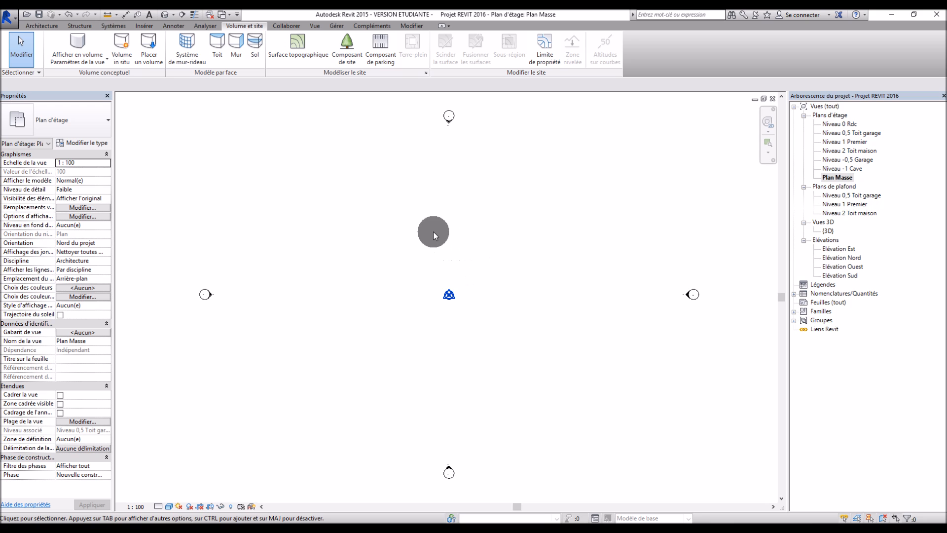
Start a new topographic surface in the Plan Masse view.
left_click(299, 42)
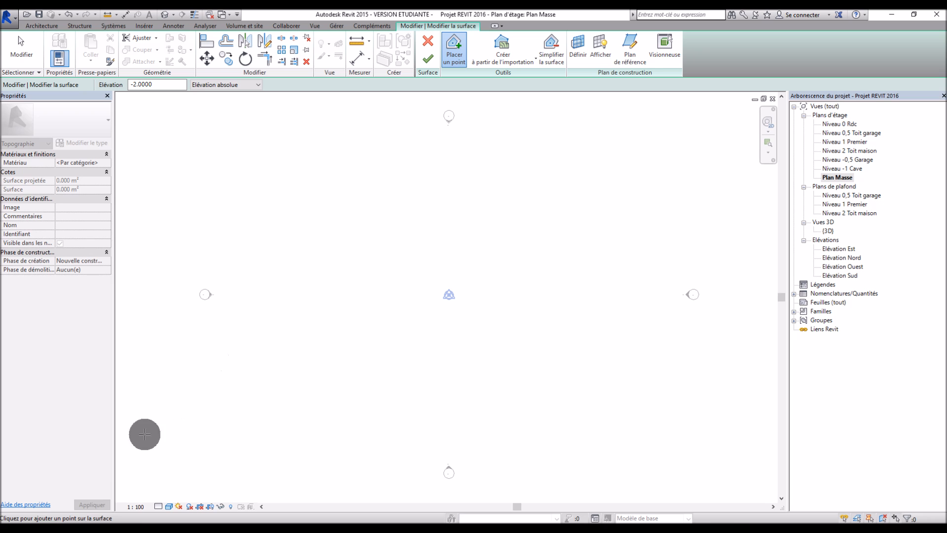
left_click(101, 530)
key("Right")
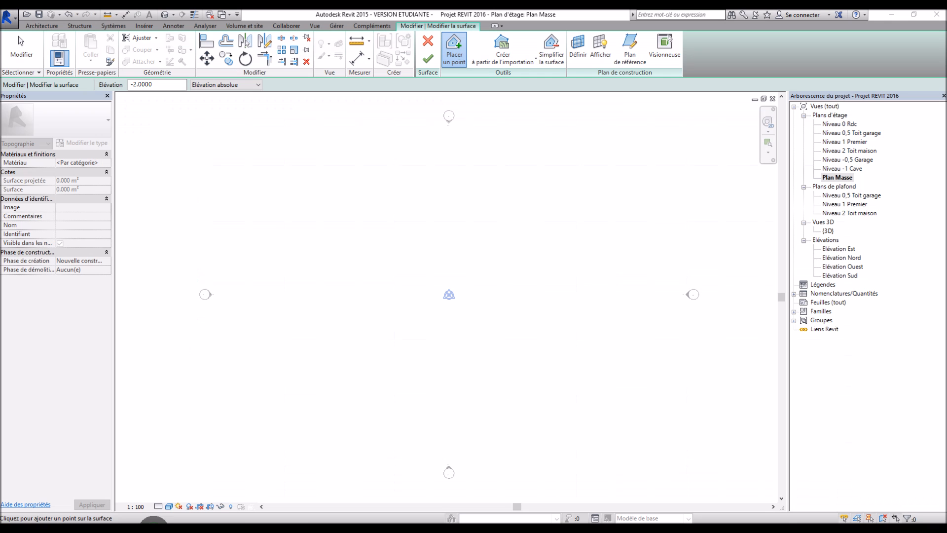
Try to create the topographic surface from a selected imported instance and leave point placement.
left_click(502, 64)
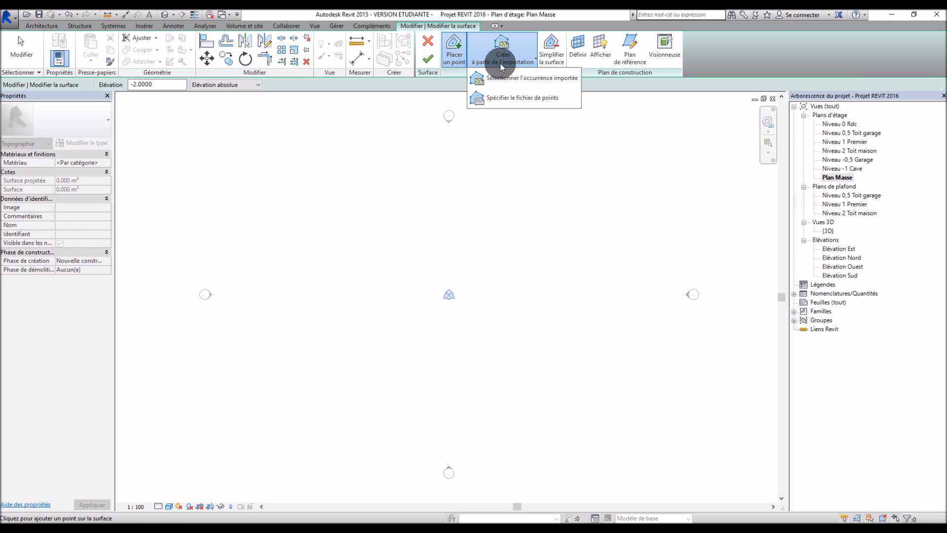
left_click(498, 41)
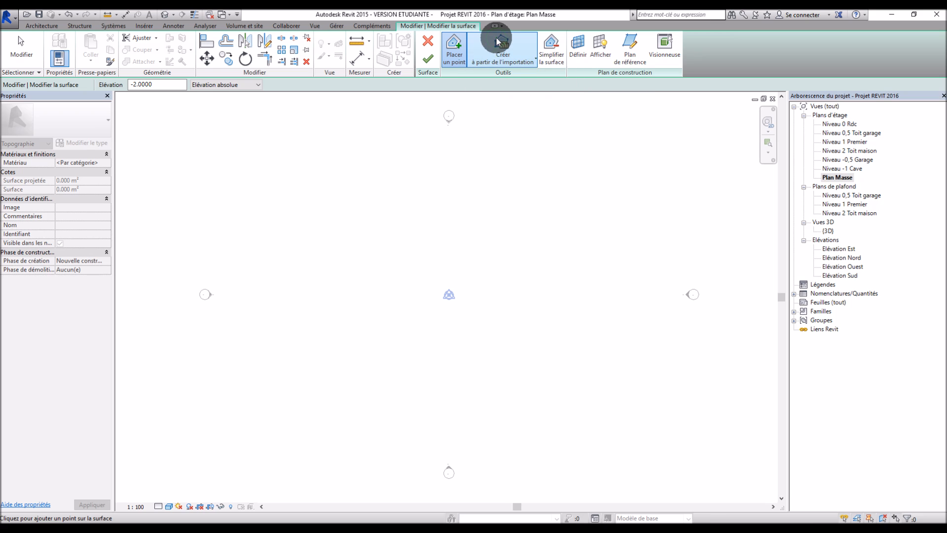
left_click(510, 66)
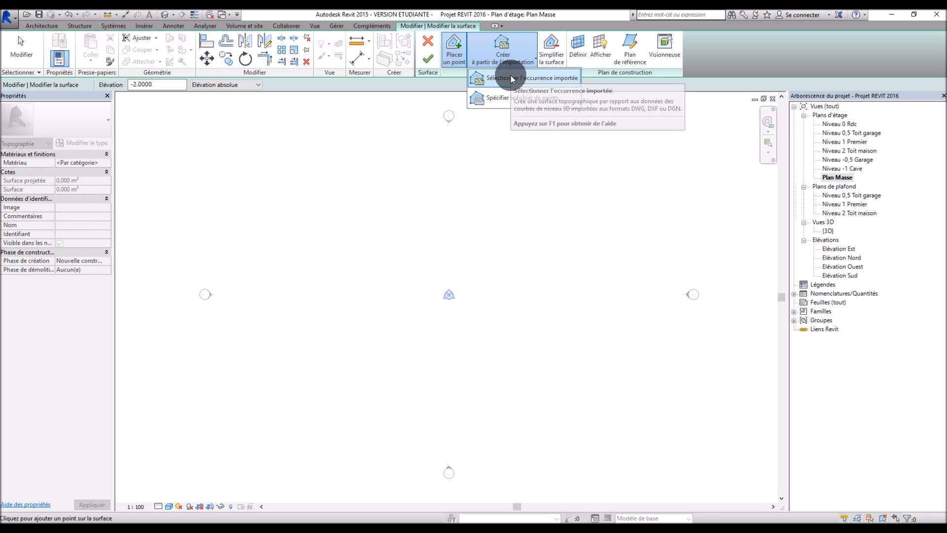
left_click(512, 79)
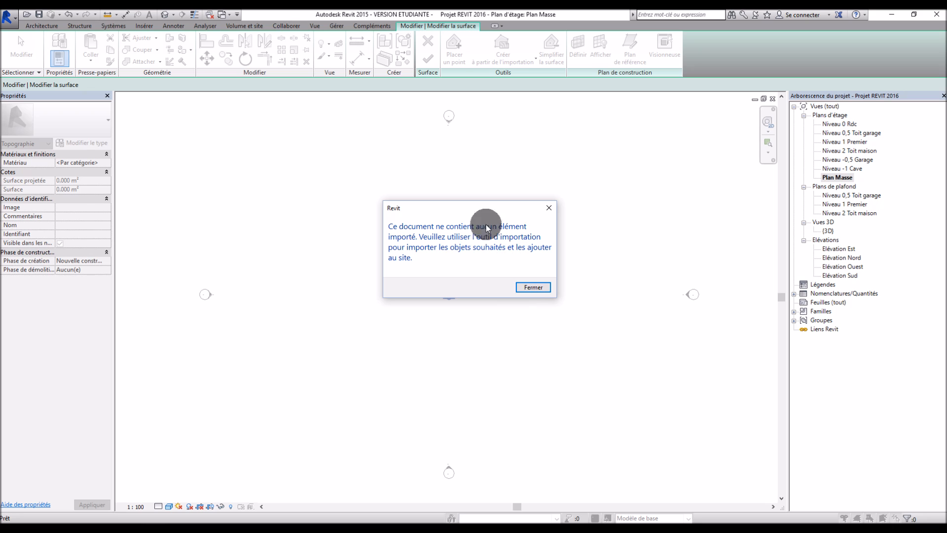
left_click(534, 287)
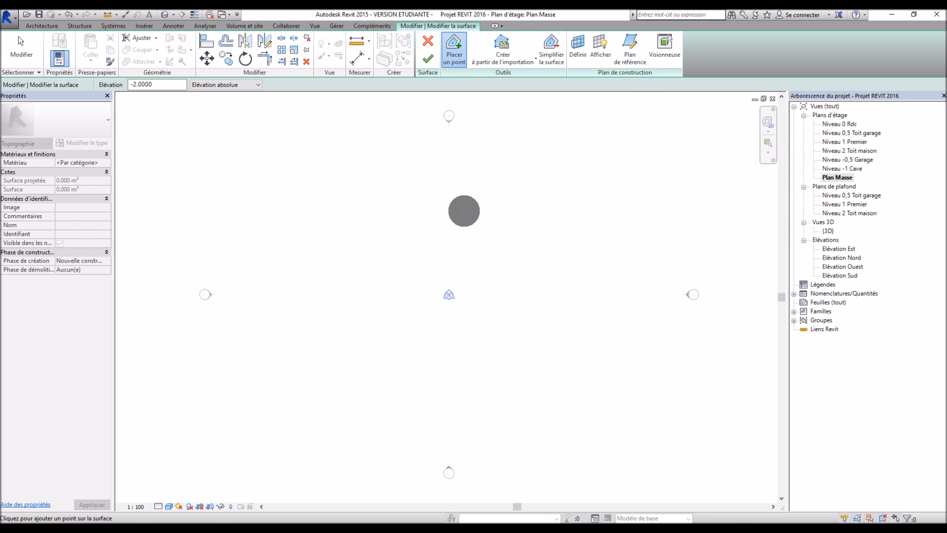
key("Escape")
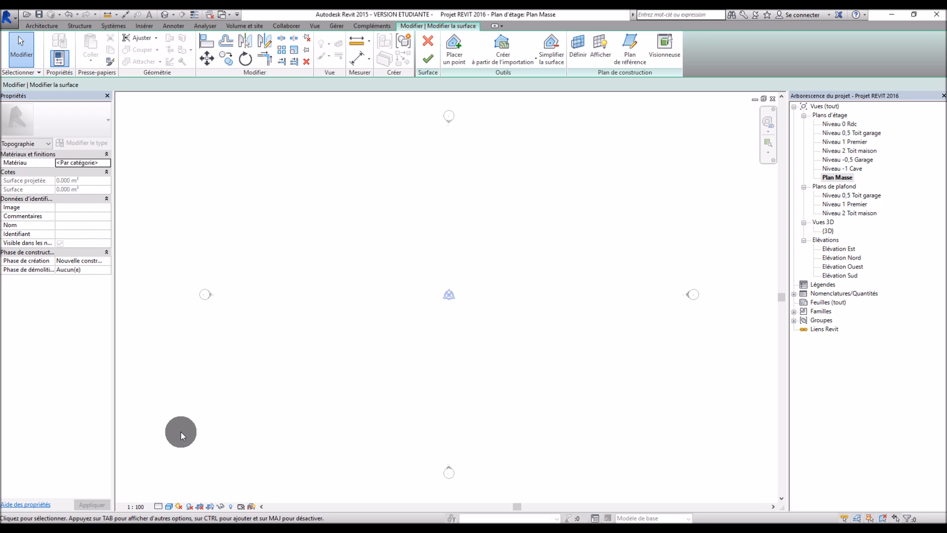
Switch to SketchUp and examine the CarteSkp2016 terrain and the available geolocation commands.
left_click(136, 531)
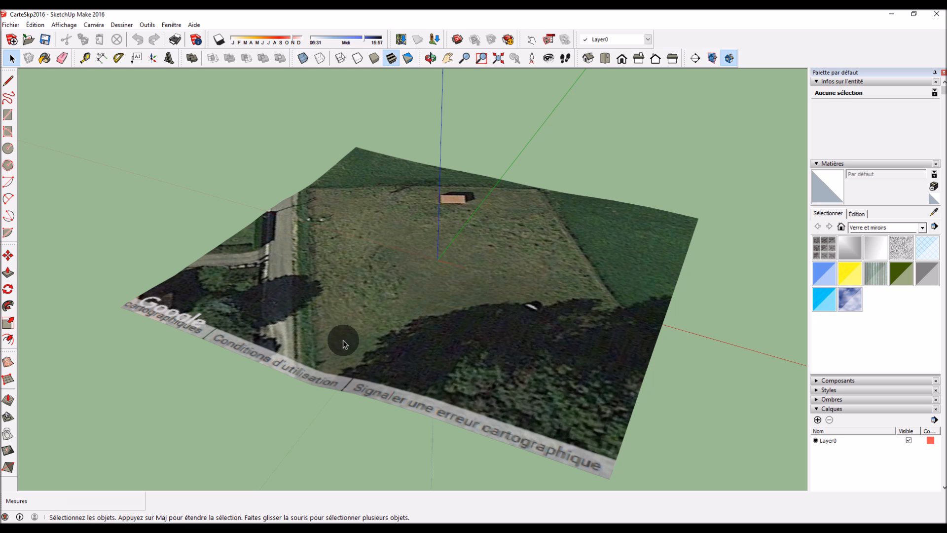
scroll(343, 340, "down", 2)
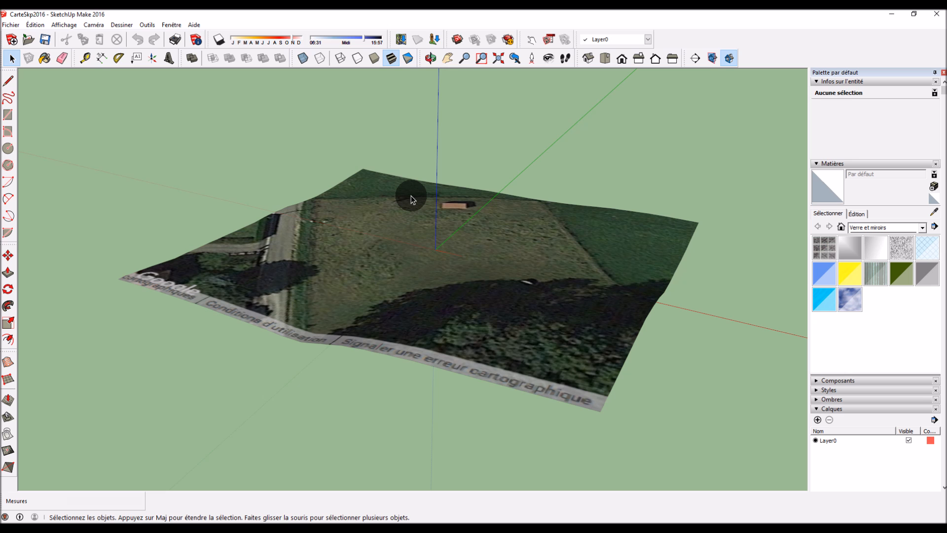
left_click(10, 25)
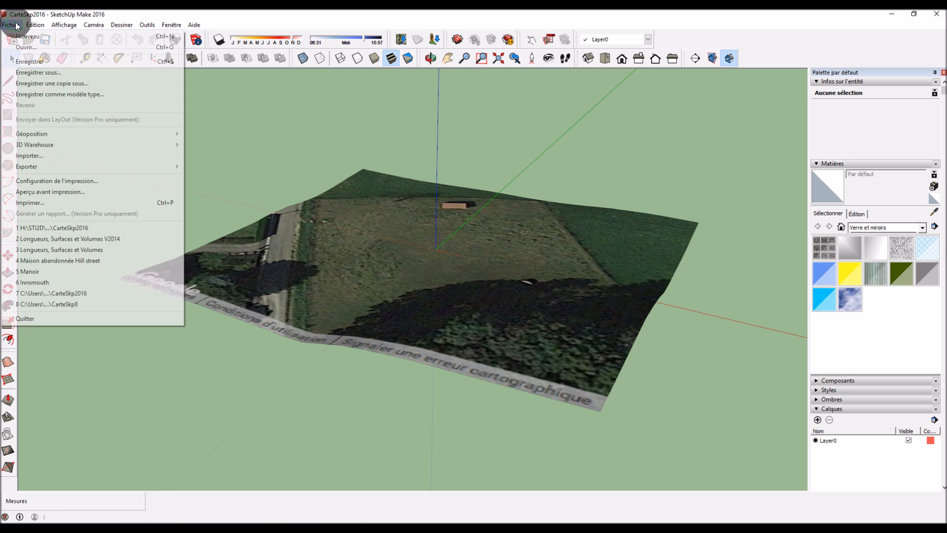
mouse_move(67, 136)
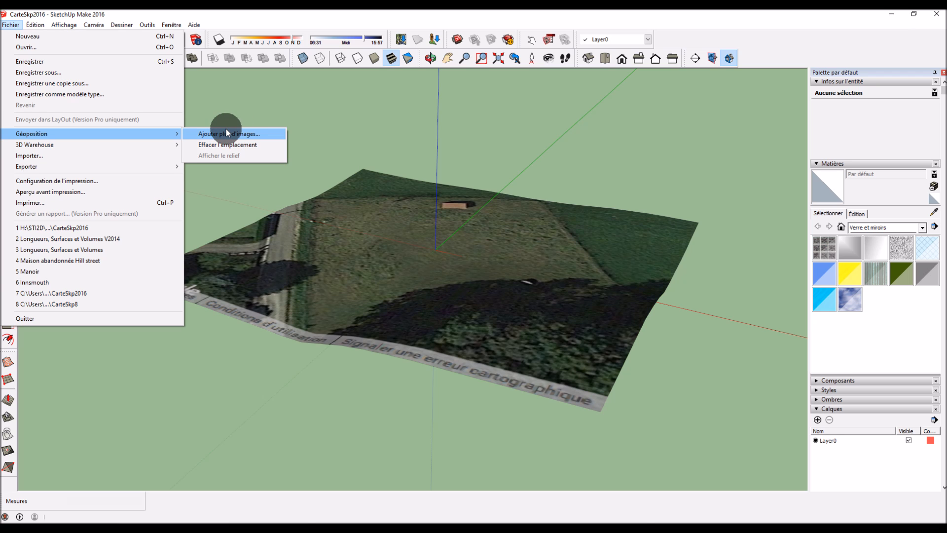
left_click(475, 107)
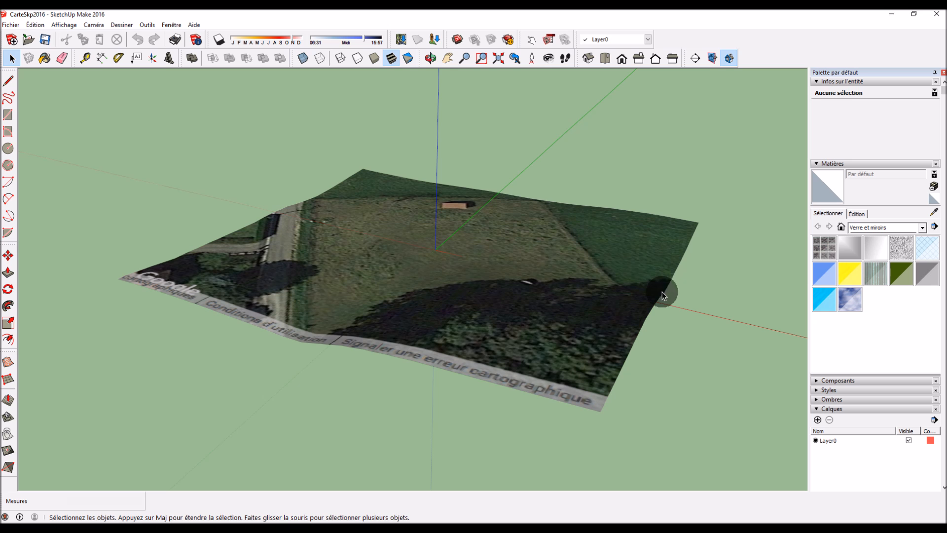
Unlock the Location Terrain group and open it for editing.
left_click(487, 239)
right_click(487, 240)
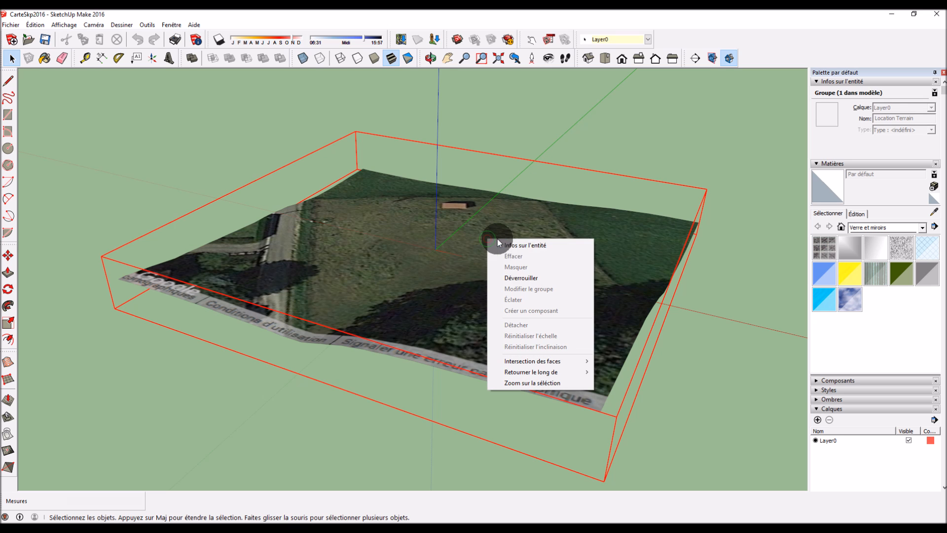
left_click(533, 278)
right_click(513, 282)
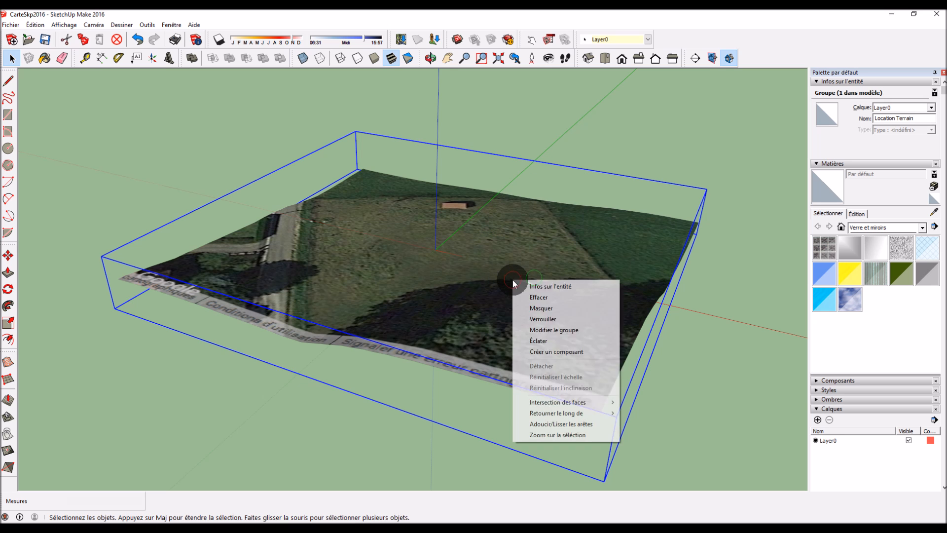
left_click(560, 334)
Select the terrain surface inside the group, leave the group and examine the relief from below.
left_click(451, 269)
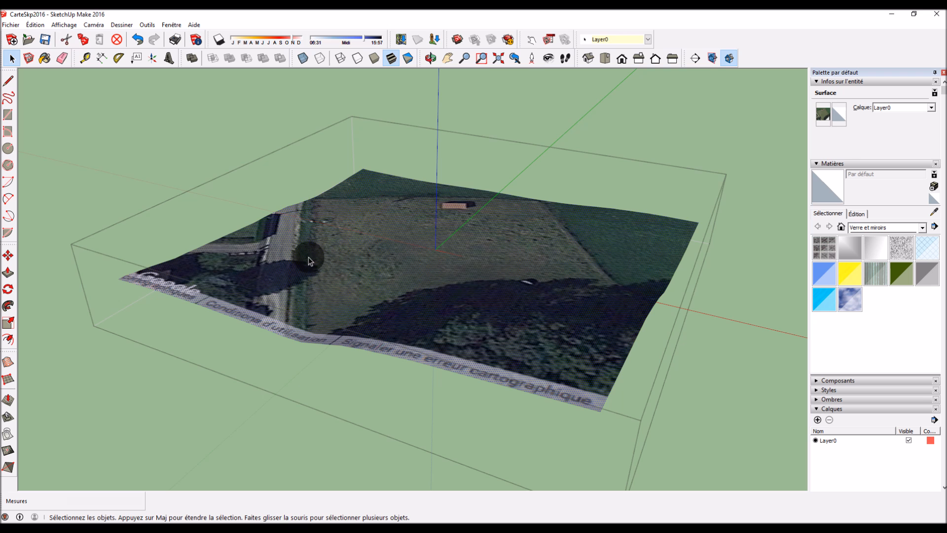
left_click(260, 323)
middle_click_drag(282, 365, 311, 196)
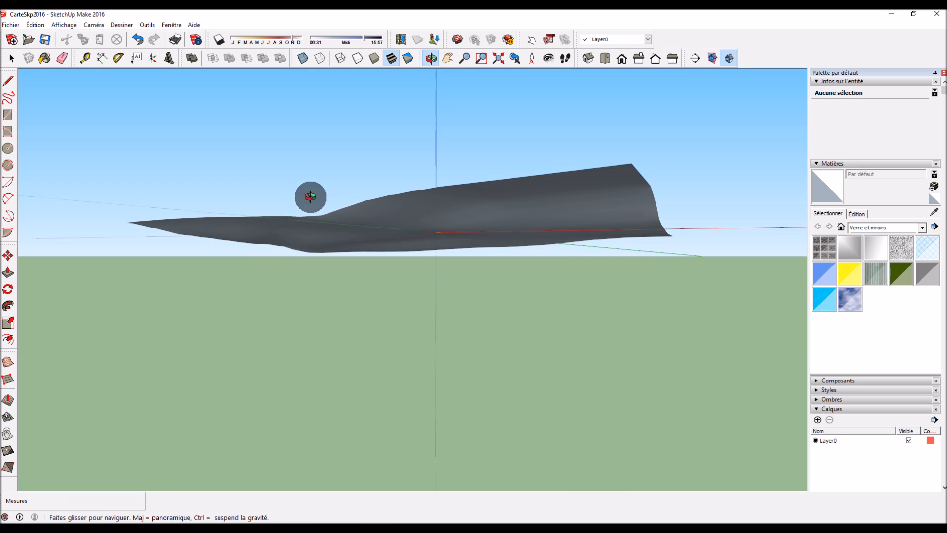
middle_click_drag(281, 262, 479, 387)
left_click(498, 327)
Check the export options offered for the terrain model.
left_click(11, 25)
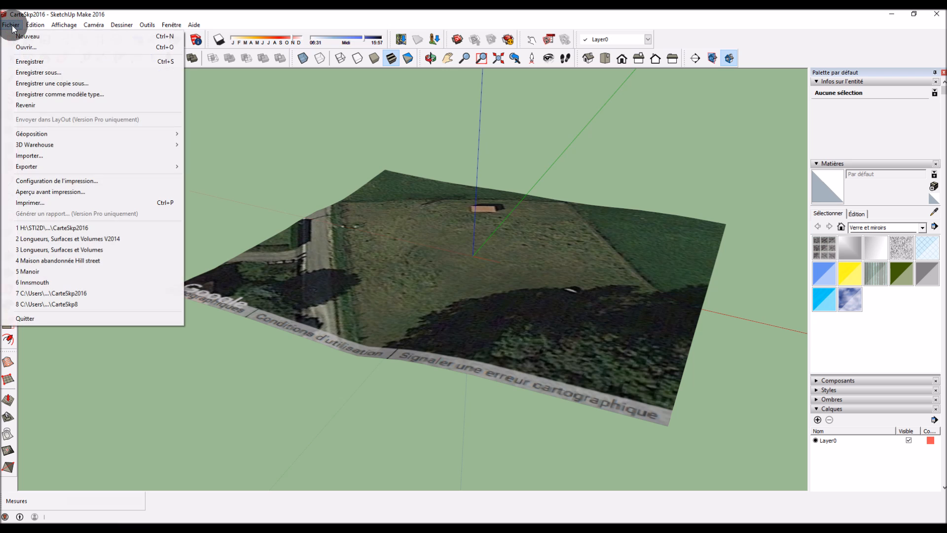
mouse_move(65, 167)
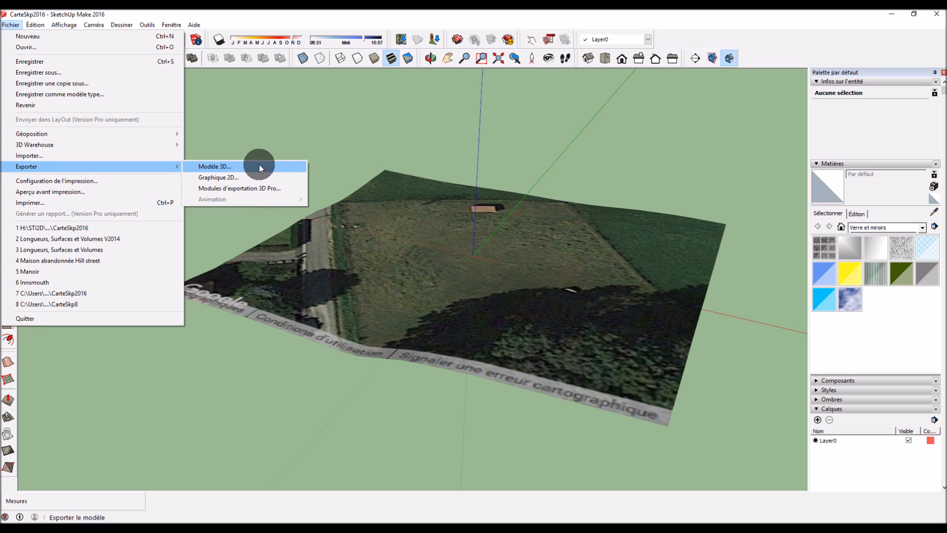
left_click(282, 128)
Check which SketchUp file versions are available for saving CarteSkp2016, without saving it.
left_click(10, 26)
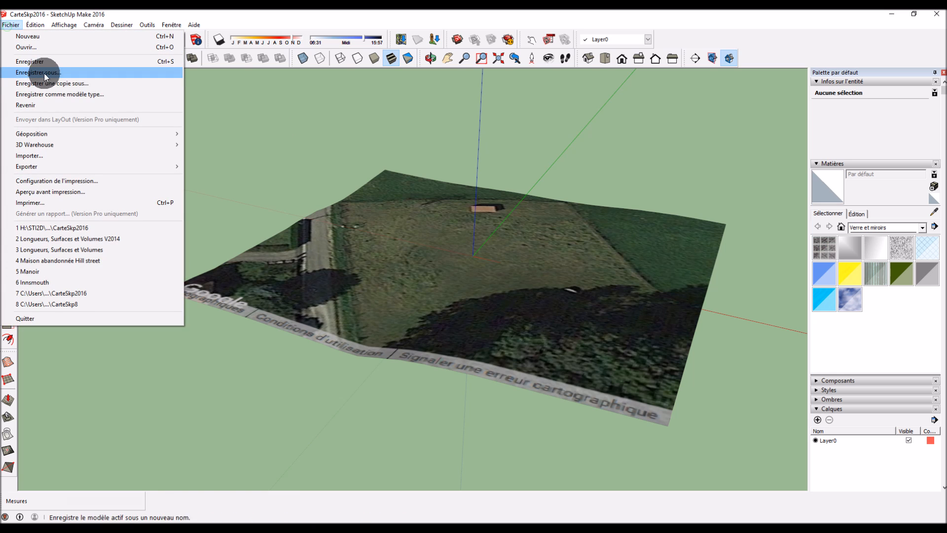
left_click(48, 76)
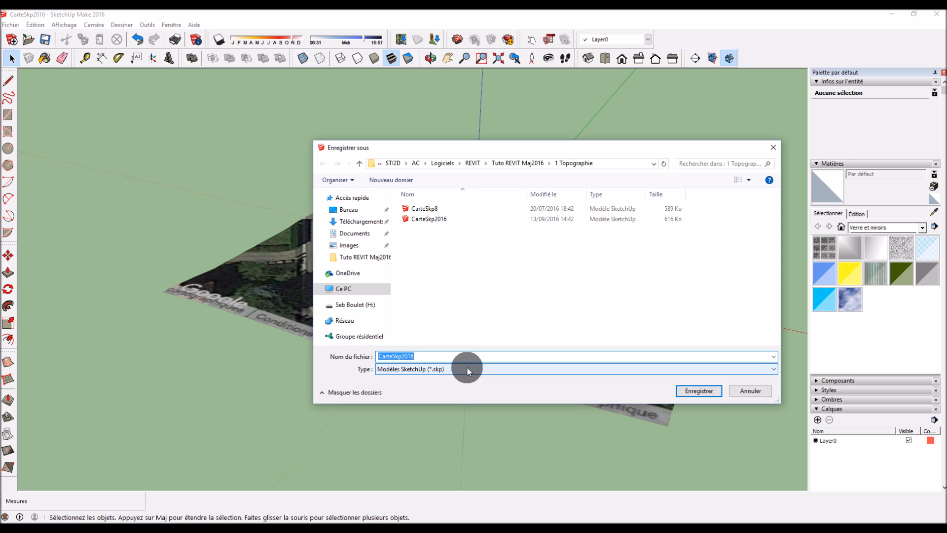
left_click(468, 372)
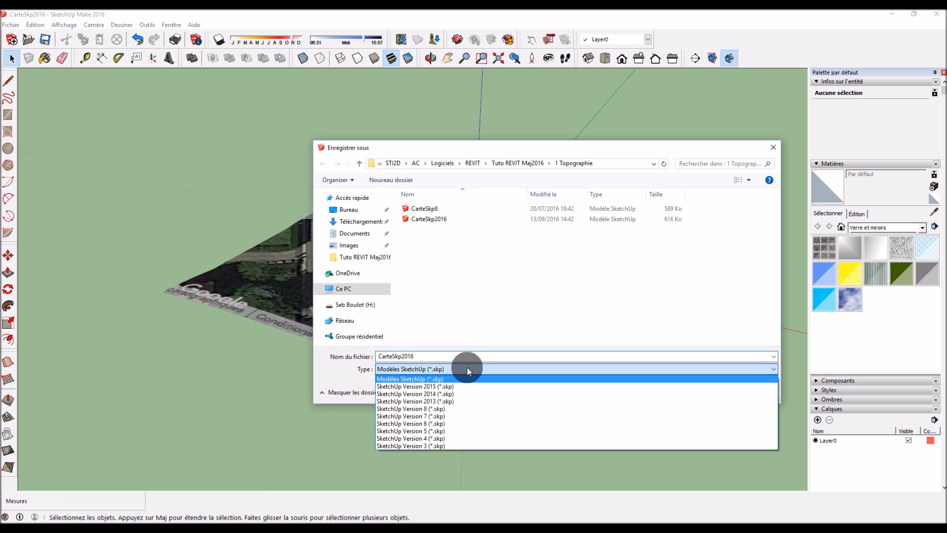
left_click(389, 142)
left_click(750, 391)
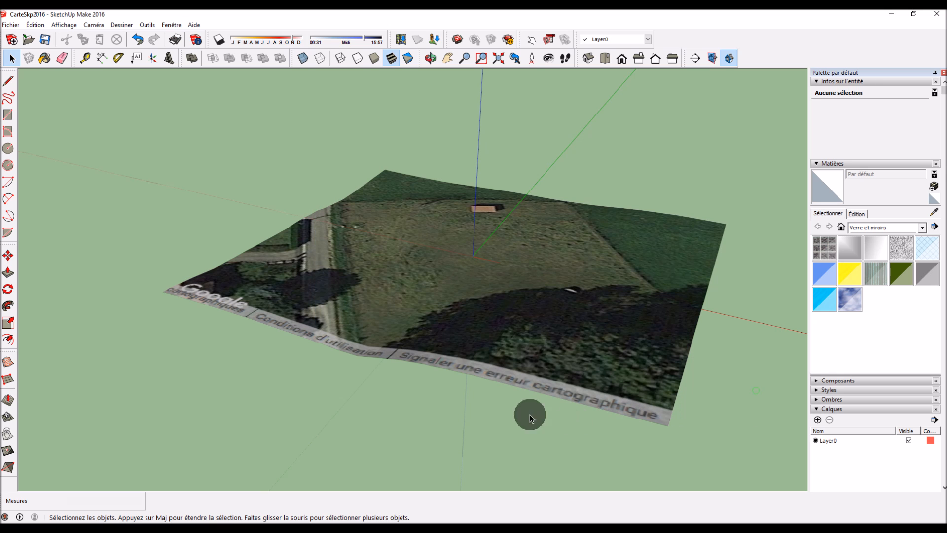
scroll(495, 414, "up", 2)
scroll(587, 382, "up", 1)
scroll(587, 382, "down", 2)
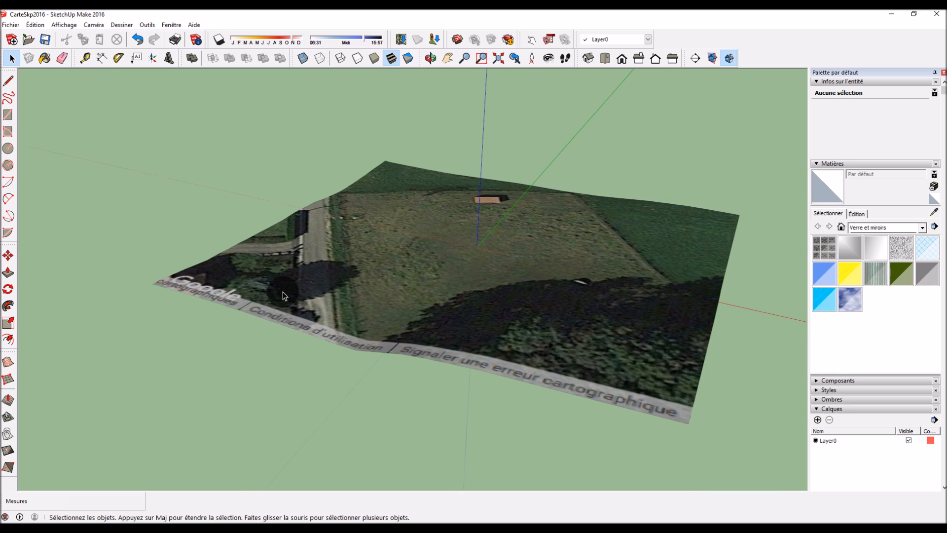
scroll(543, 289, "up", 2)
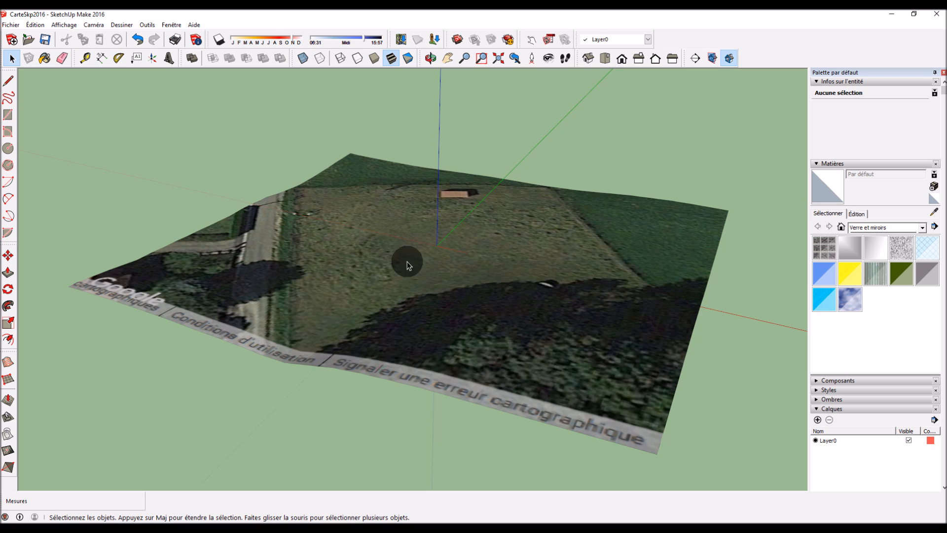
Switch back to Revit and quit the unfinished topographic surface, discarding its changes.
left_click(129, 530)
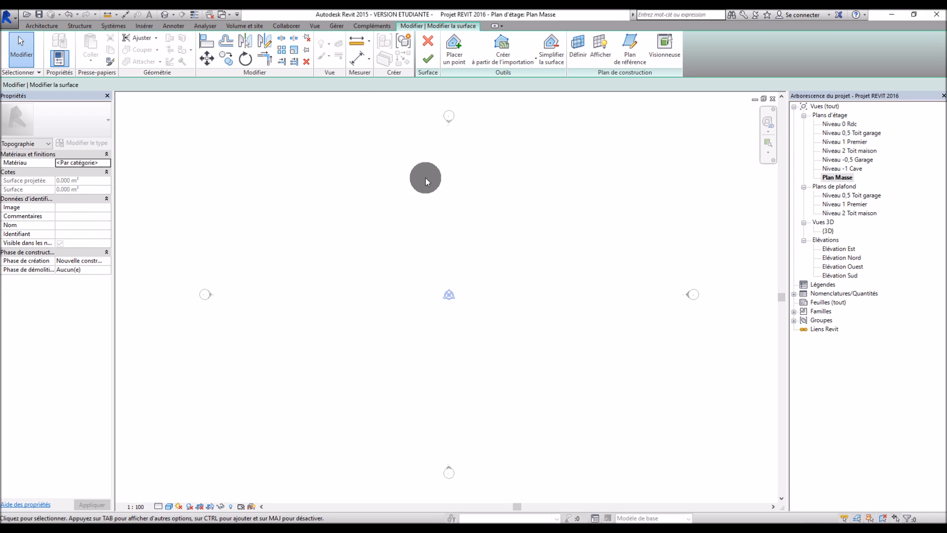
left_click(428, 40)
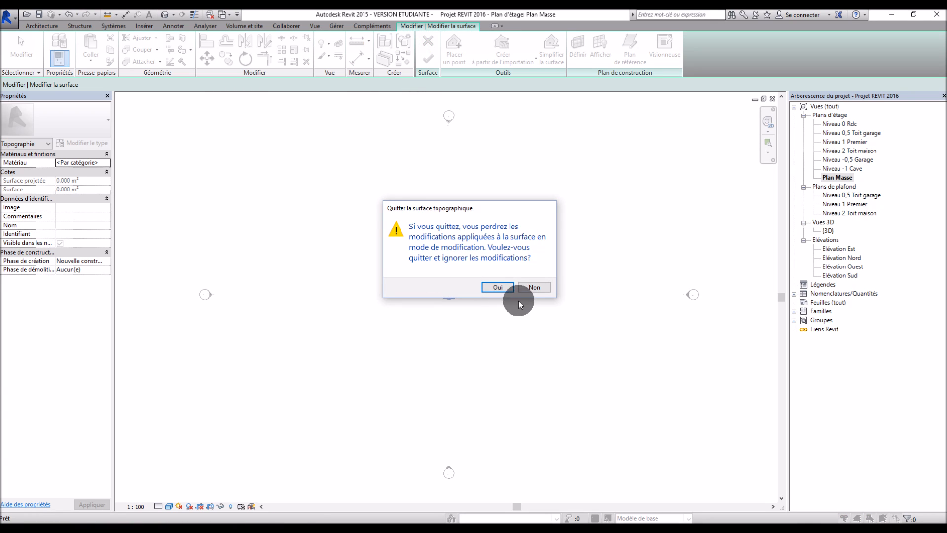
left_click(499, 287)
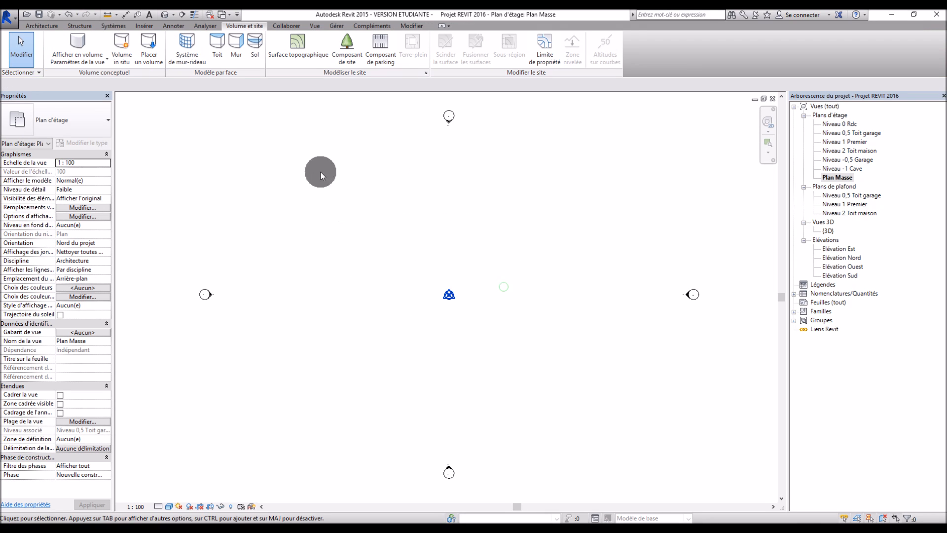
Try to import the SketchUp file CarteSkp2016 from the 1 Topographie folder into the Plan Masse view.
left_click(142, 25)
left_click(246, 48)
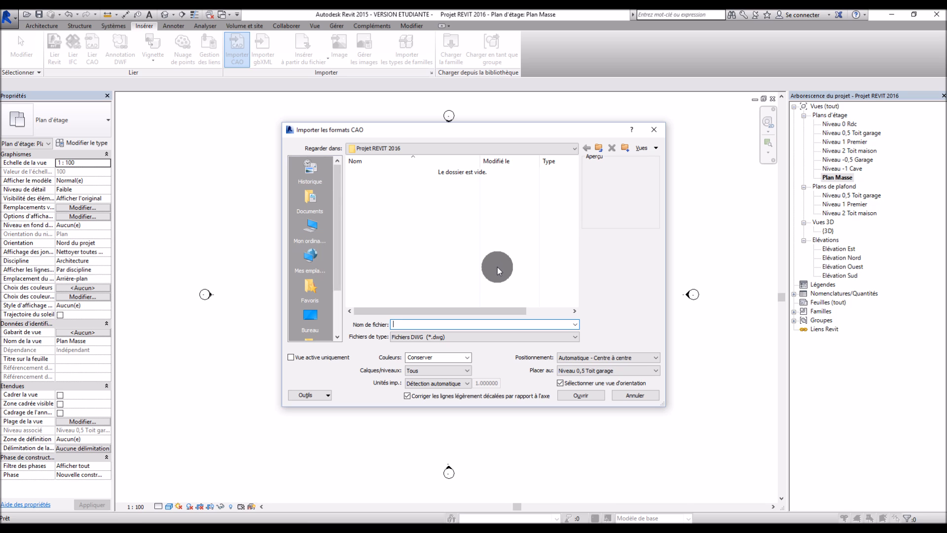
left_click(465, 337)
left_click(454, 371)
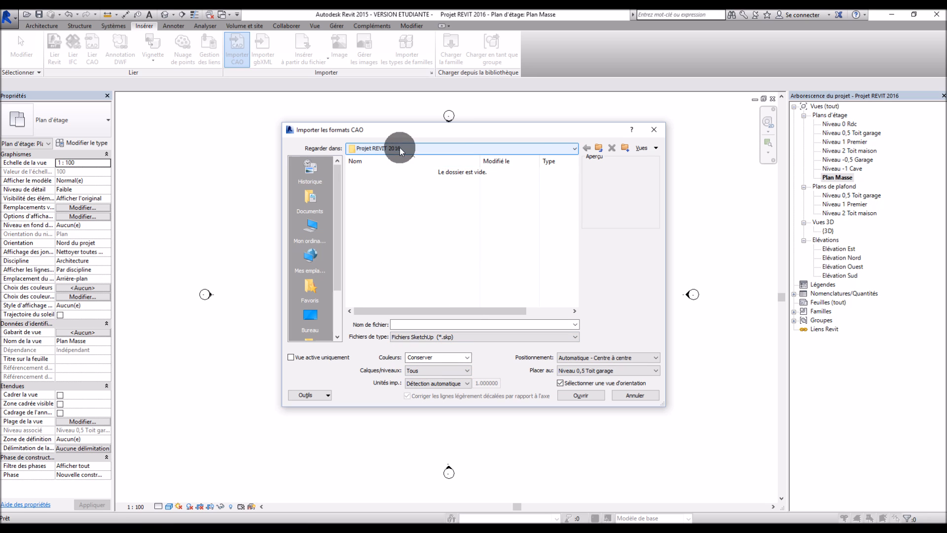
left_click(599, 147)
double_click(418, 172)
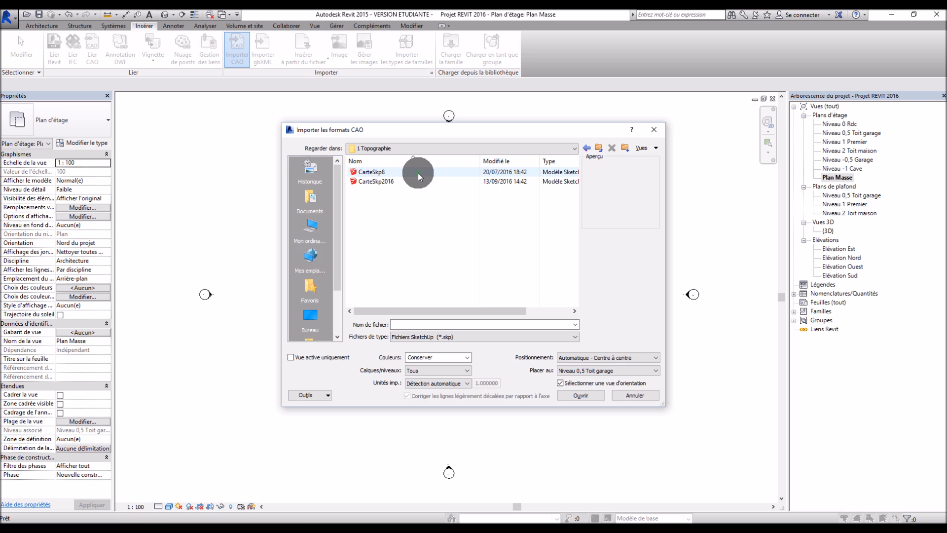
double_click(394, 182)
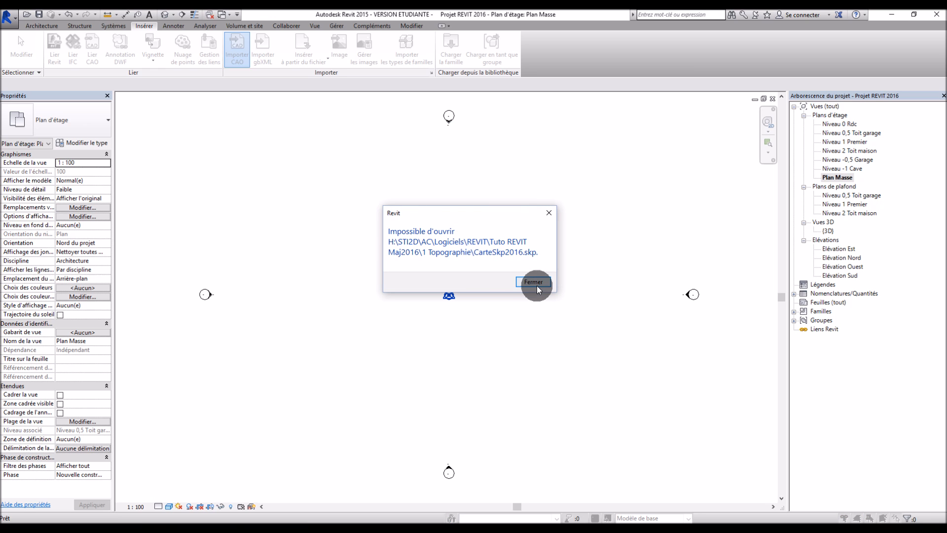
left_click(535, 283)
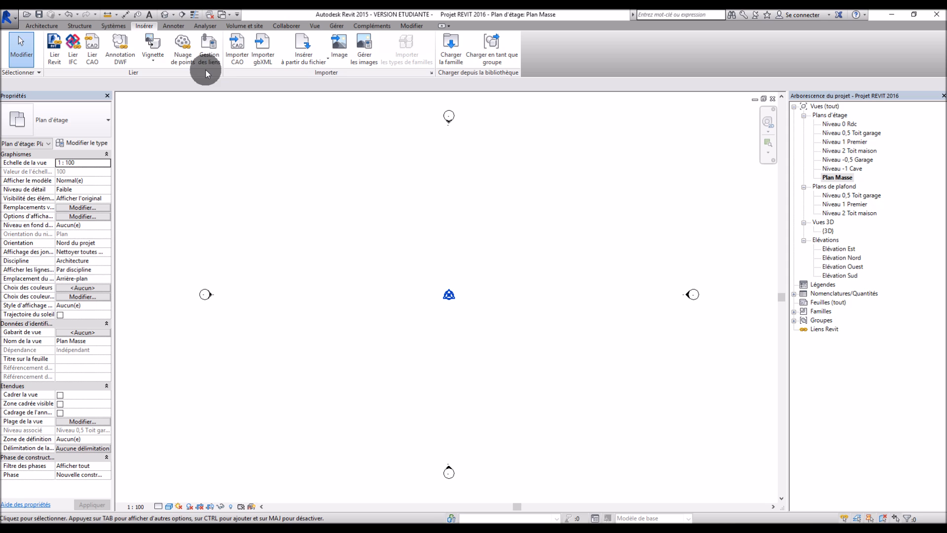
Import the SketchUp file CarteSkp8 into Plan Masse and show the whole terrain in the {3D} view.
left_click(237, 49)
double_click(368, 171)
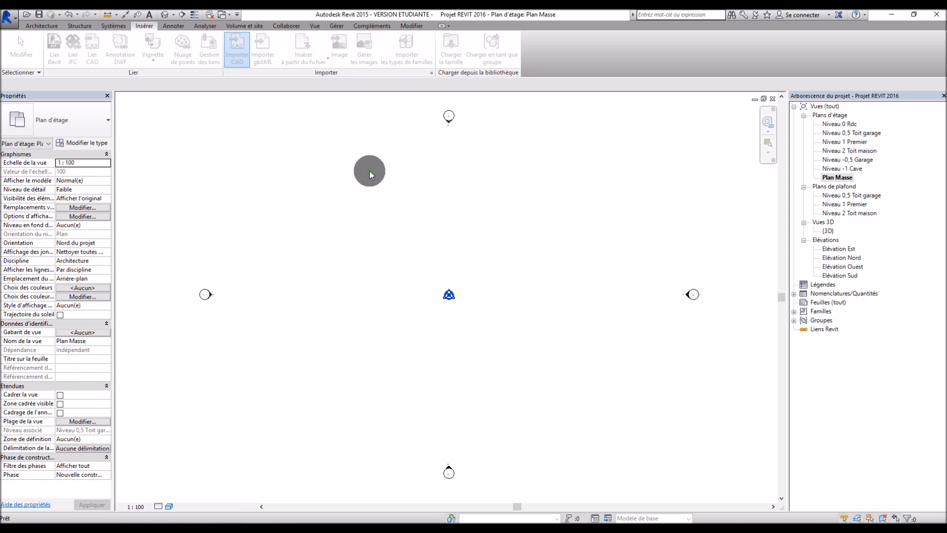
scroll(415, 201, "down", 4)
middle_click_drag(560, 351, 619, 397)
double_click(828, 231)
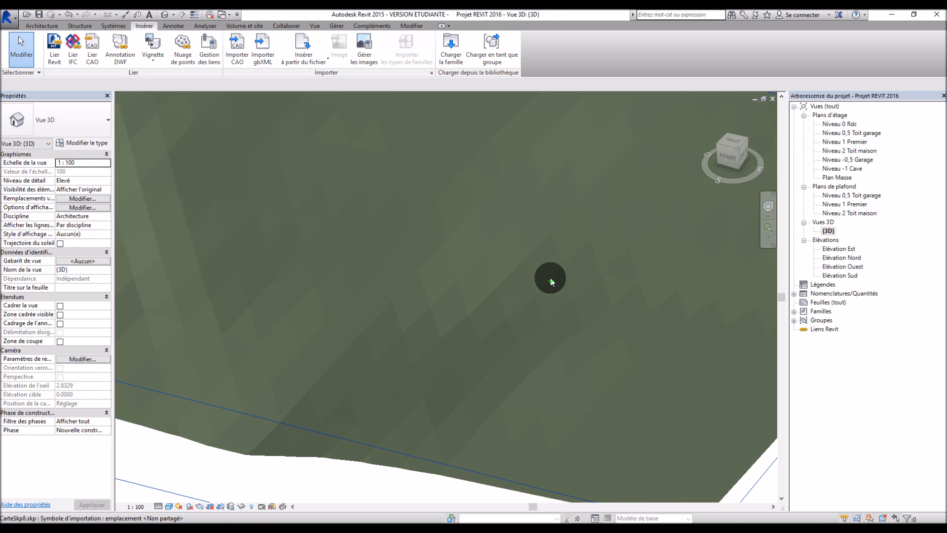
scroll(550, 279, "down", 5)
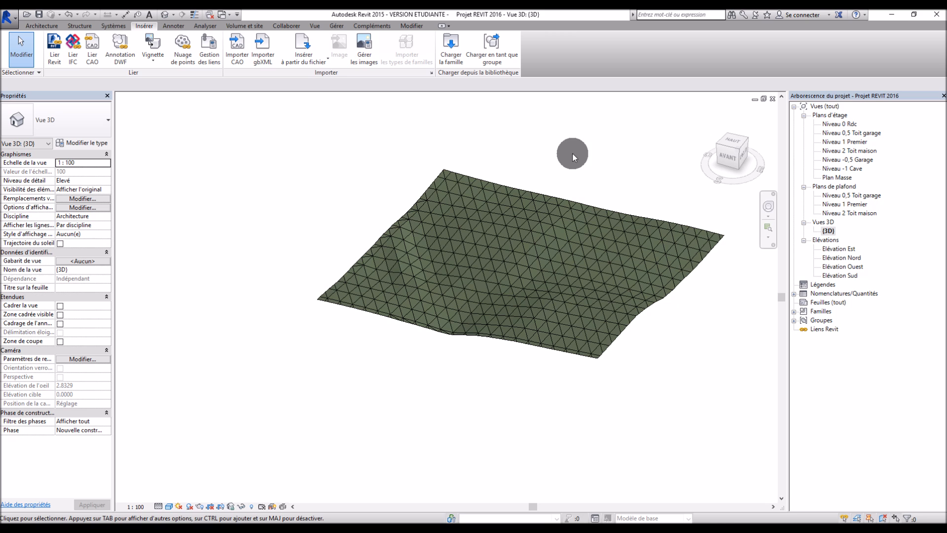
Try to create a topographic surface from the imported CarteSkp8 terrain, using both the Default layer and Layer0.
left_click(251, 26)
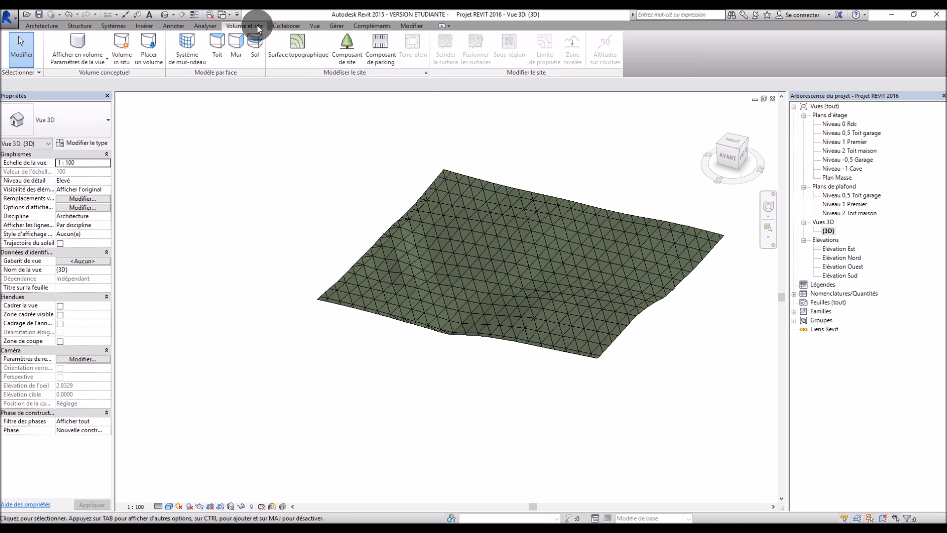
left_click(284, 44)
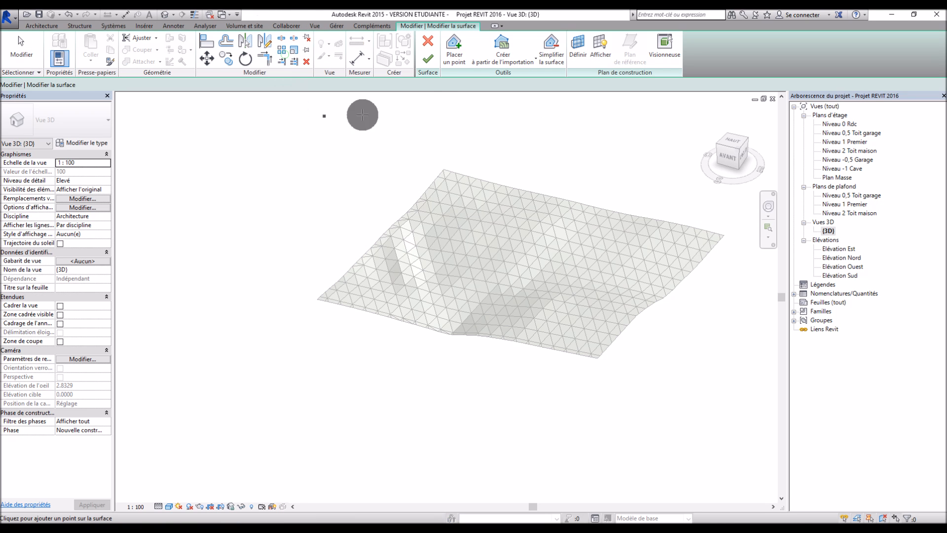
left_click(498, 49)
left_click(510, 74)
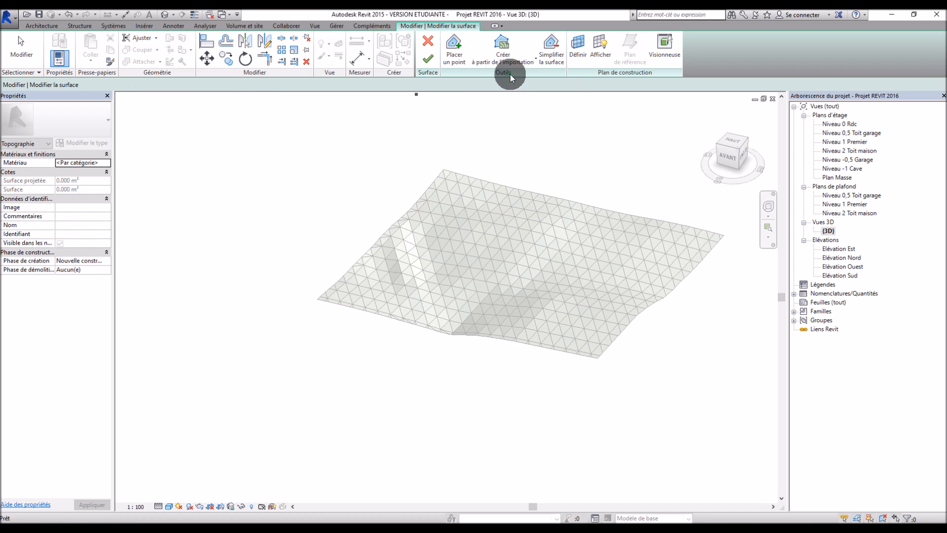
left_click(522, 197)
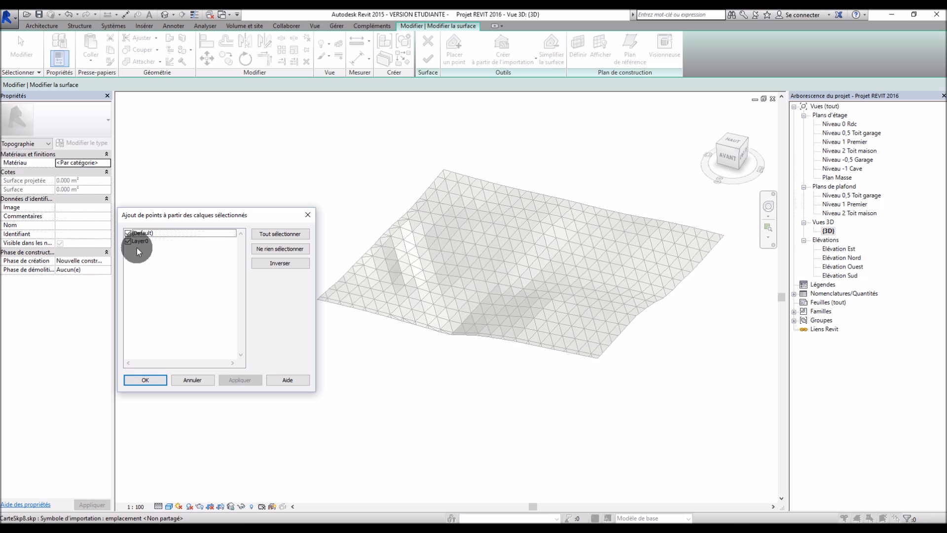
left_click(106, 529)
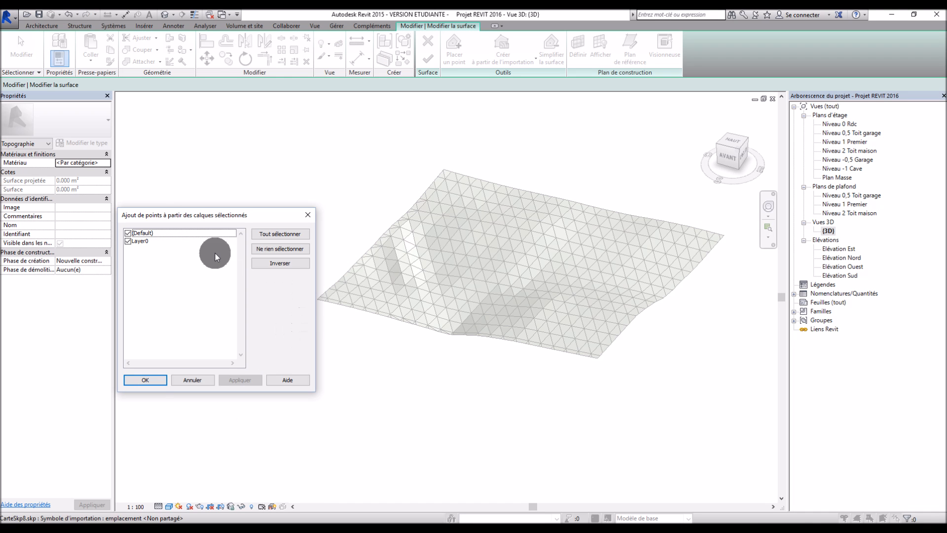
left_click(145, 380)
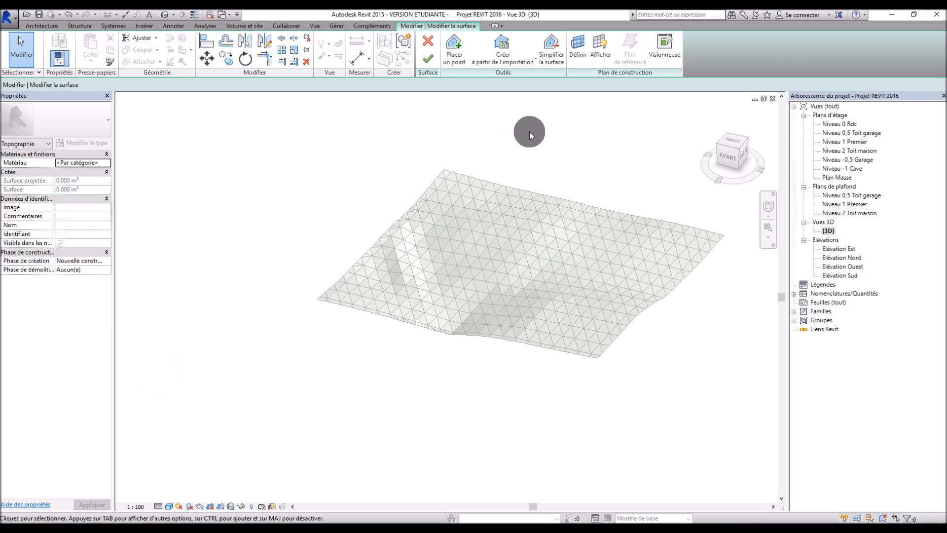
left_click(428, 59)
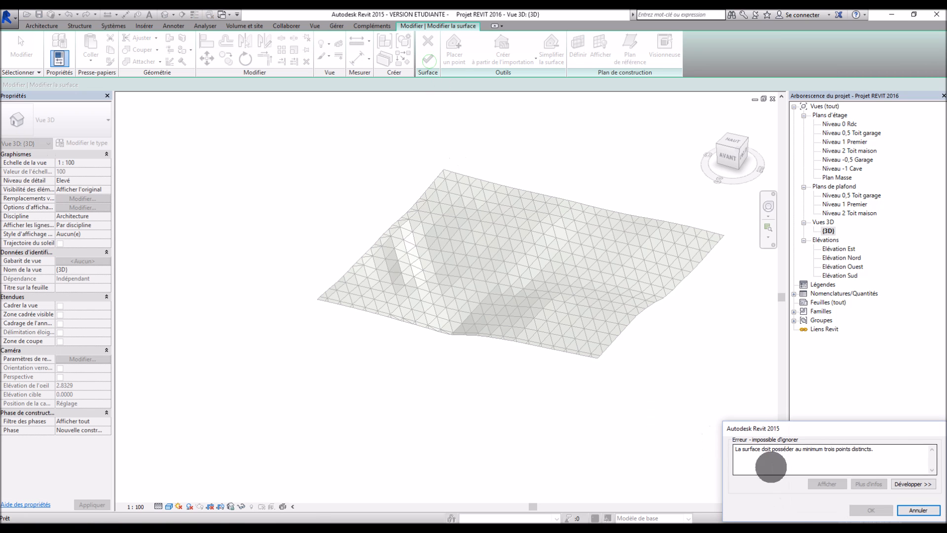
Cancel the unfinished topographic surface and delete the imported CarteSkp8 terrain from the {3D} view.
left_click(914, 511)
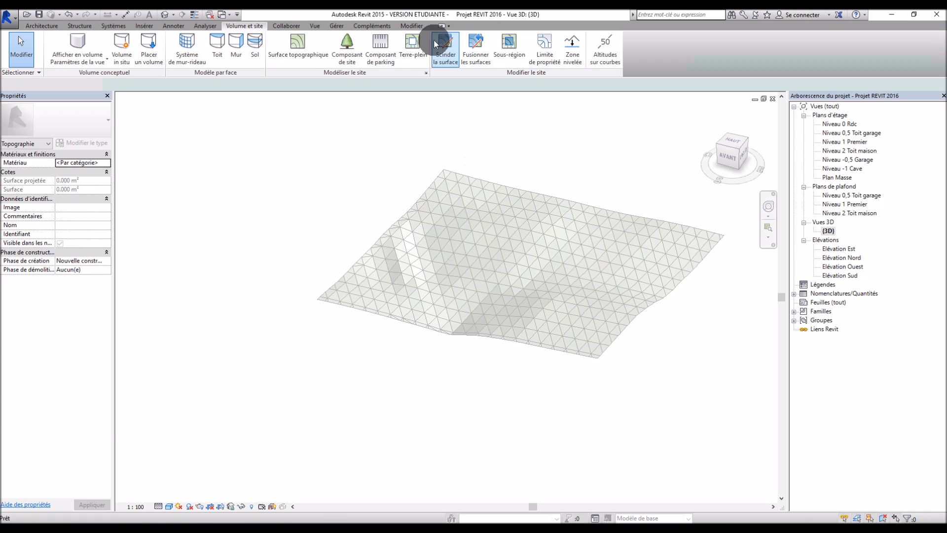
left_click(428, 40)
left_click(515, 248)
key("Delete")
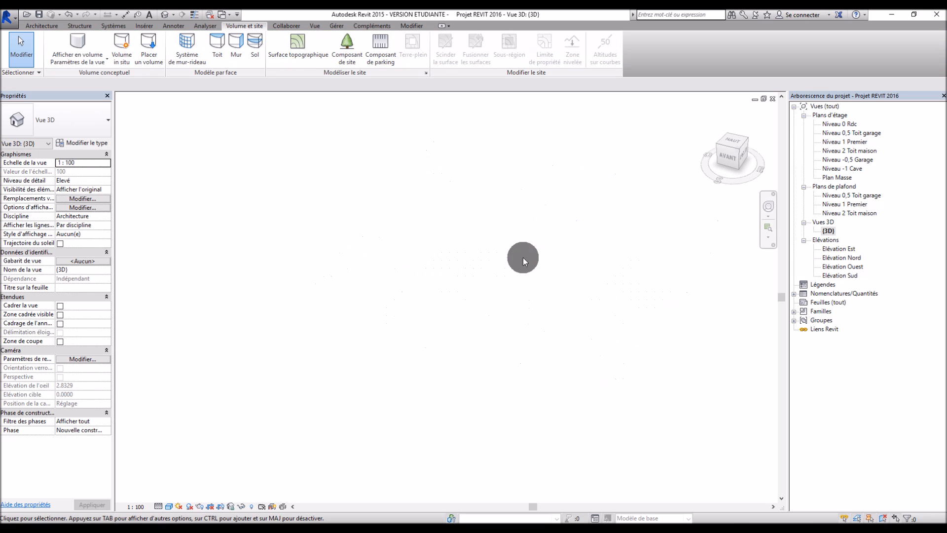
Start a new topographic surface and import the DWG file CarteDWG from the 1 Topographie folder.
left_click(296, 55)
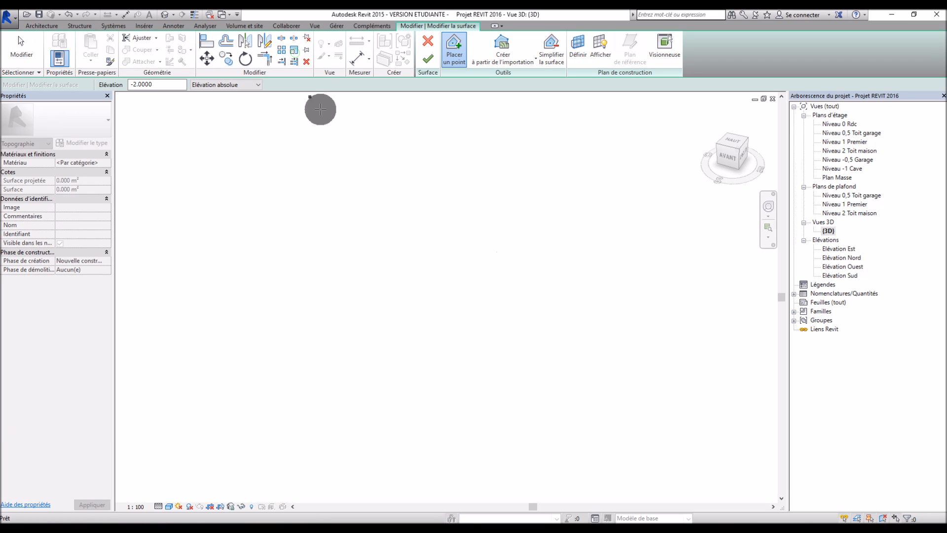
left_click(503, 59)
left_click(442, 216)
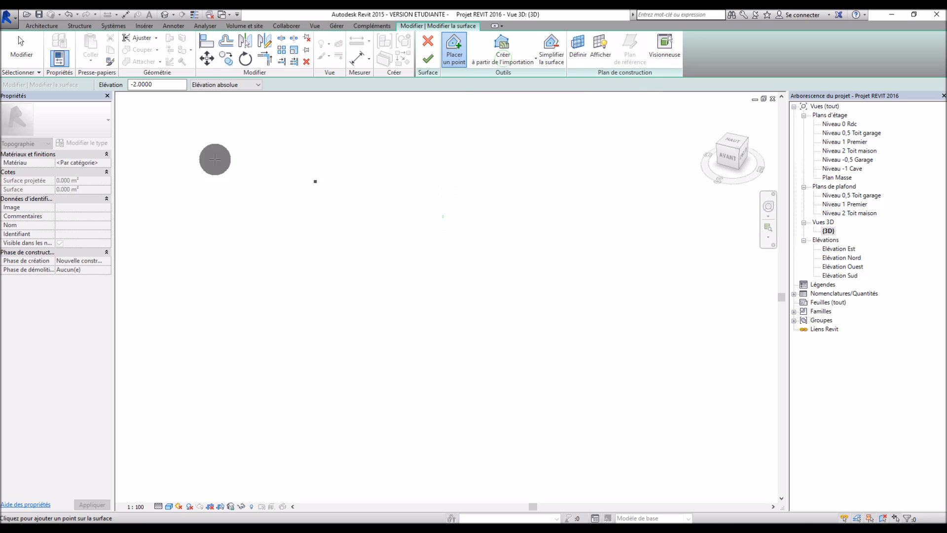
left_click(143, 26)
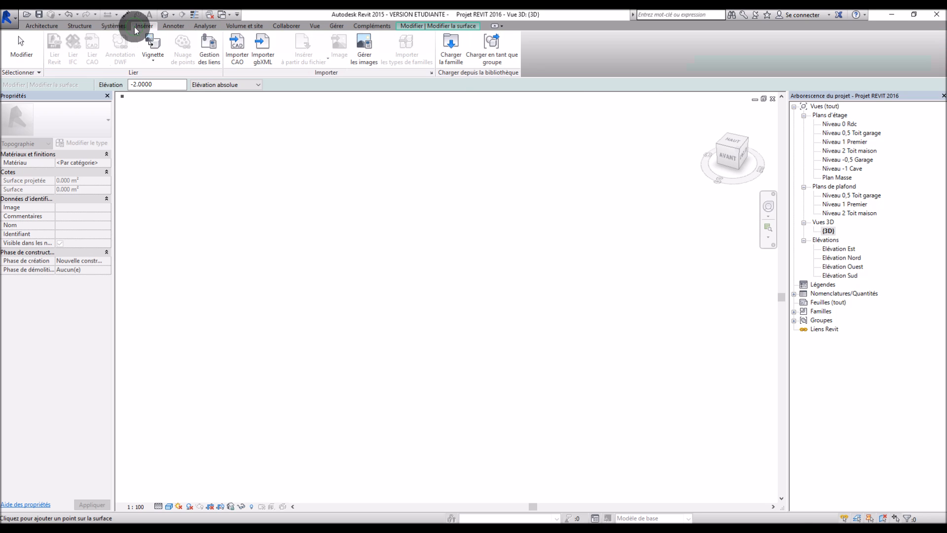
left_click(237, 49)
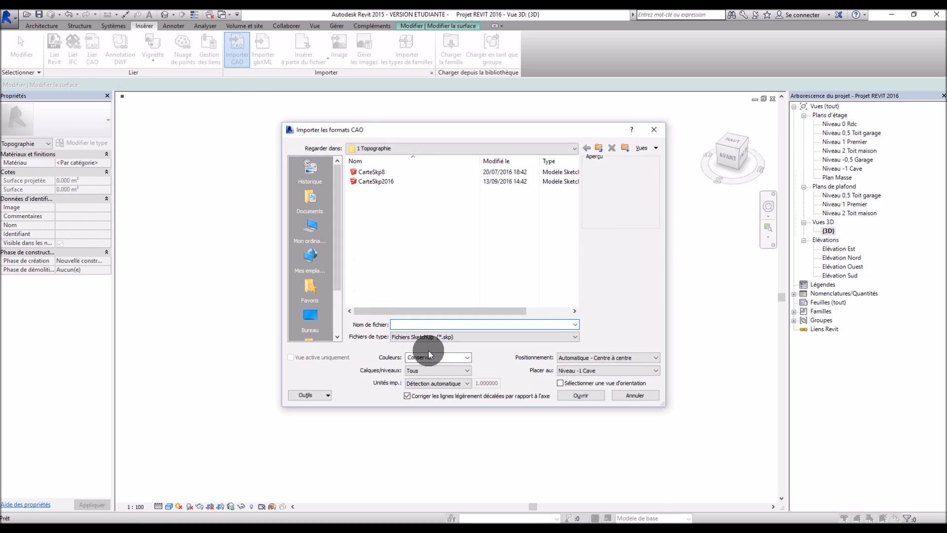
left_click(436, 337)
left_click(439, 347)
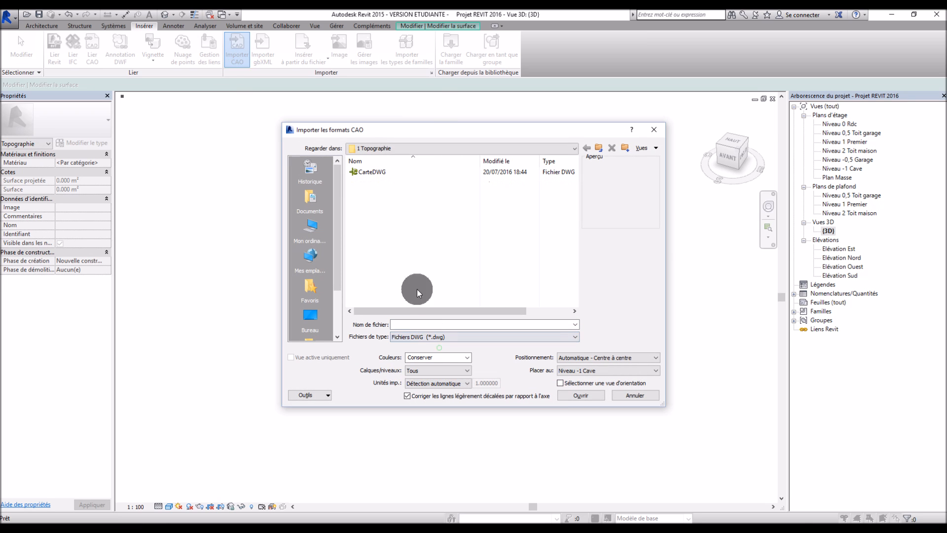
double_click(382, 173)
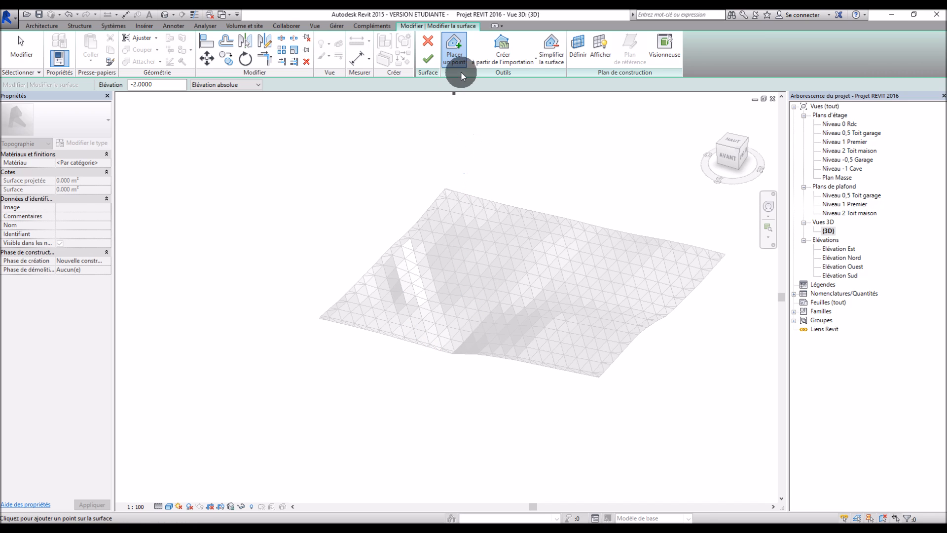
Create the surface points from layer 0 of the CarteDWG import and finish the topographic surface.
left_click(495, 52)
left_click(510, 78)
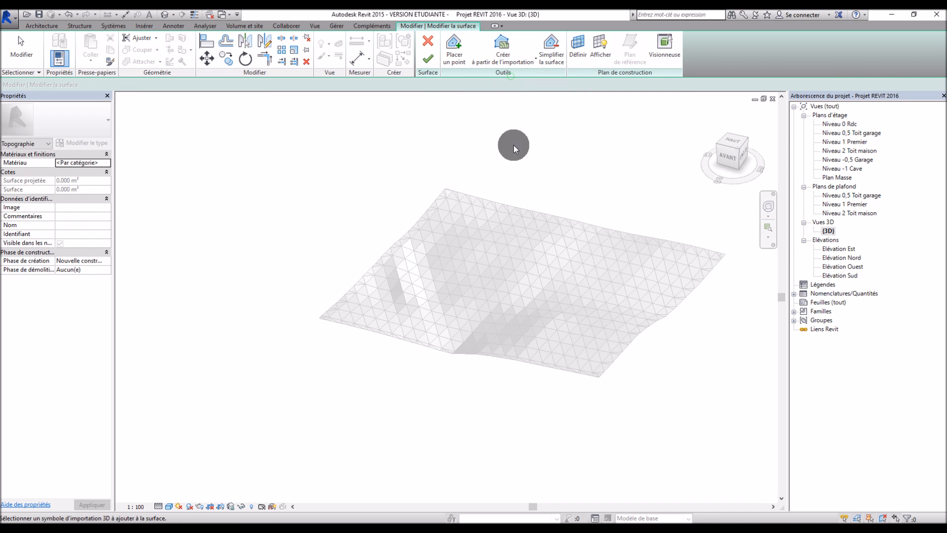
left_click(506, 257)
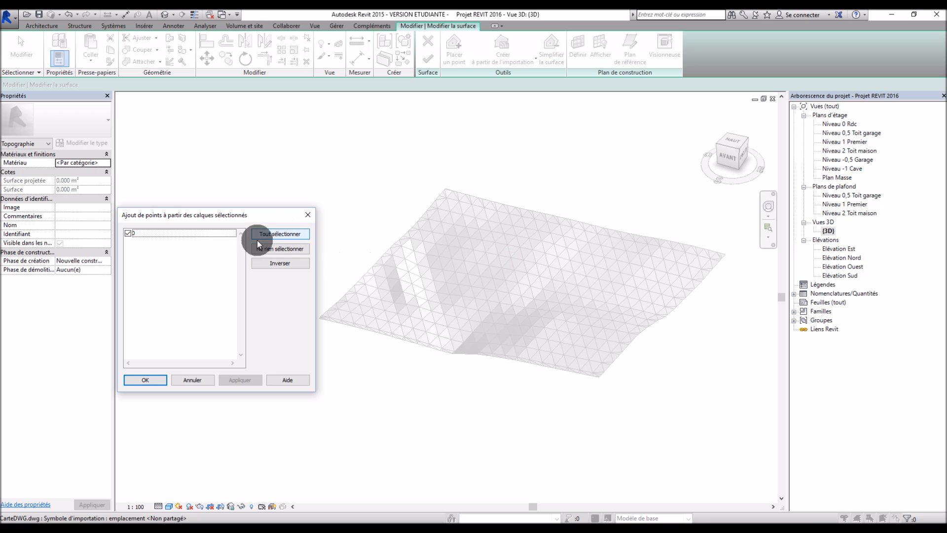
left_click(146, 379)
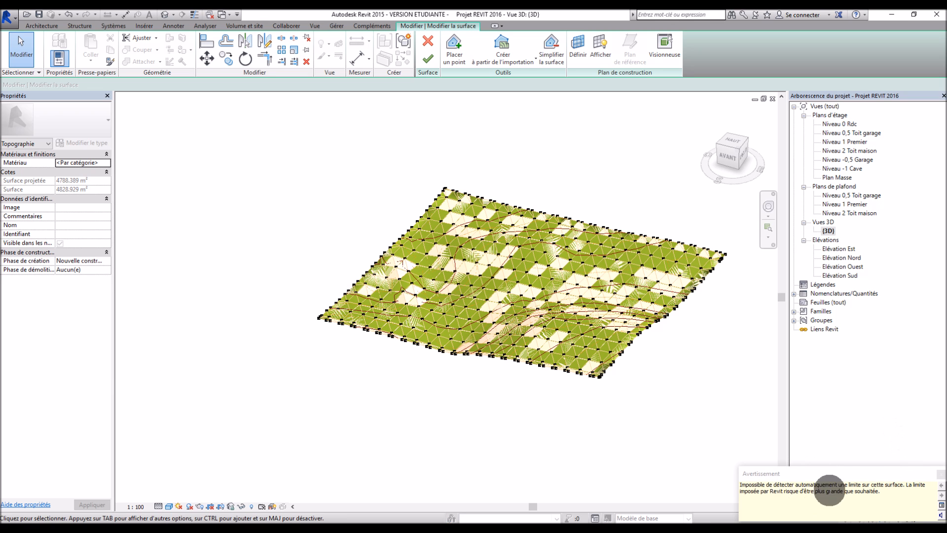
left_click(940, 475)
scroll(396, 377, "down", 2)
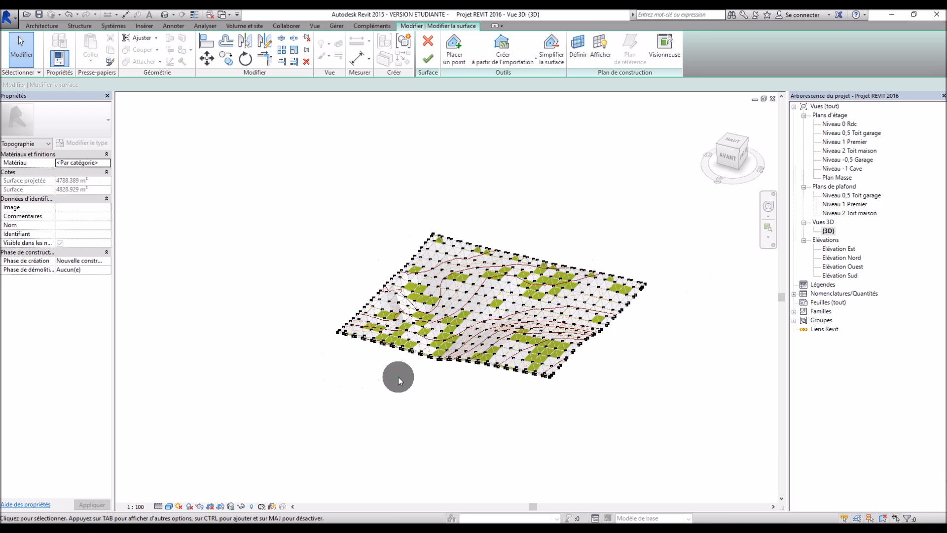
scroll(497, 337, "up", 3)
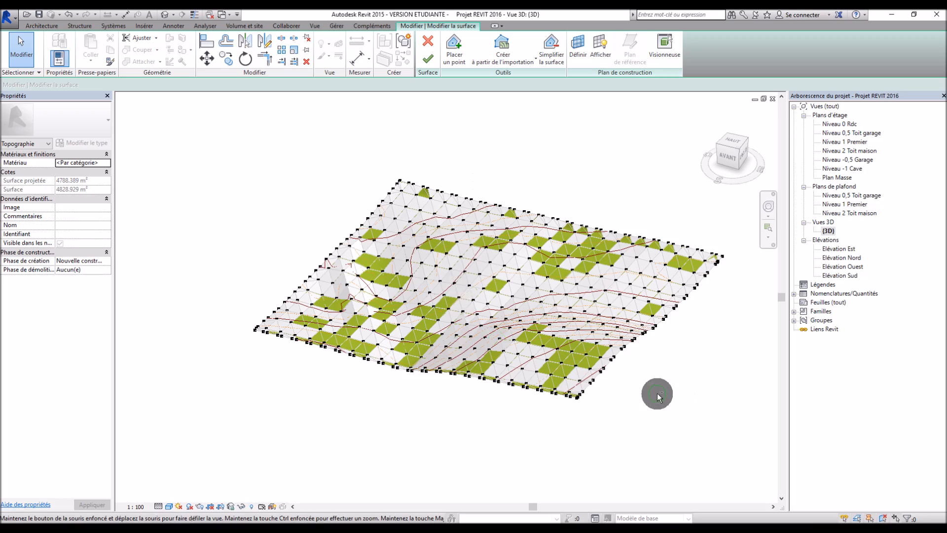
middle_click_drag(658, 393, 656, 343, "shift")
left_click(429, 56)
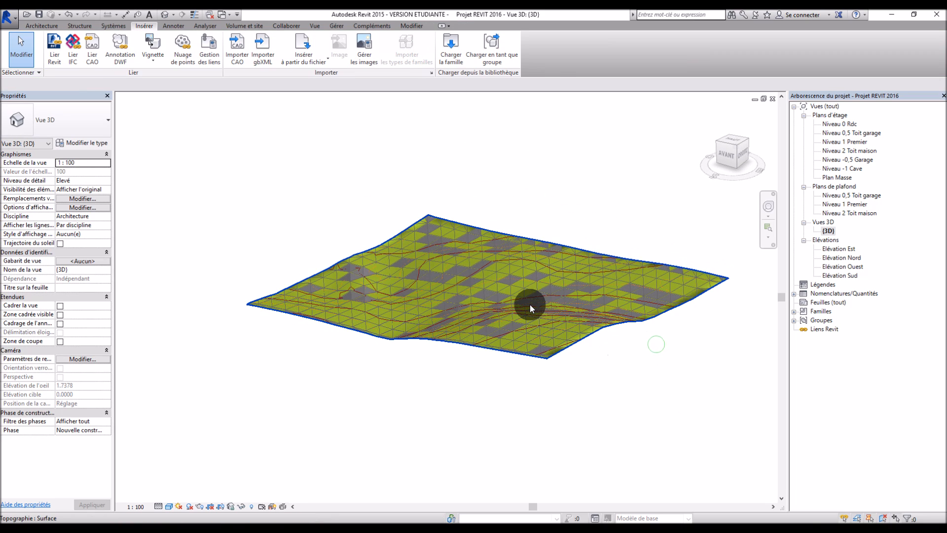
Try to move the topographic surface below the imported DWG terrain and undo the move.
left_click(529, 303)
left_click_drag(530, 303, 527, 402)
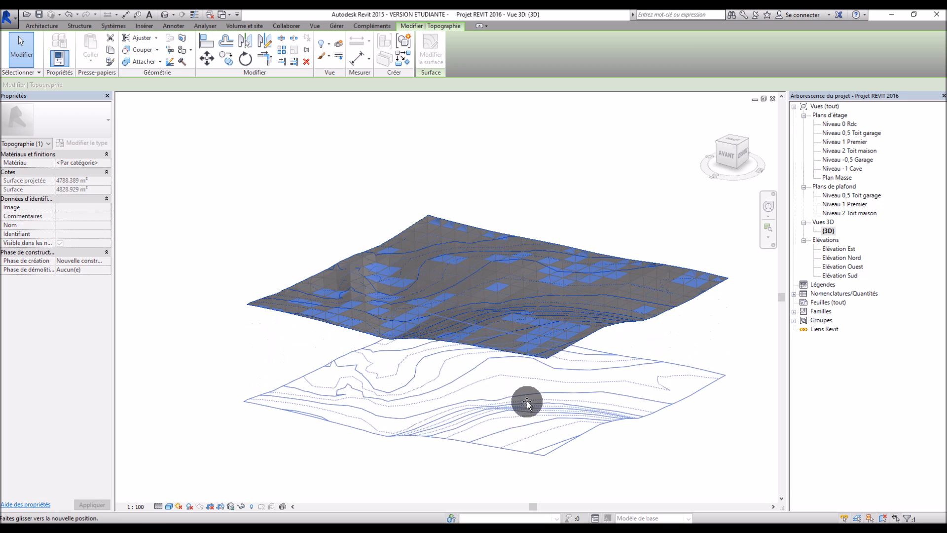
left_click(732, 322)
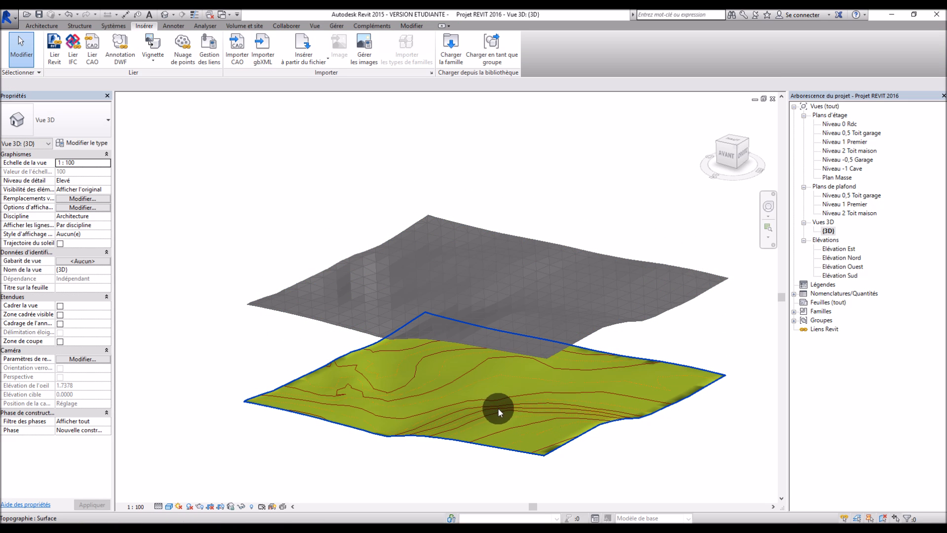
key("ctrl+z")
left_click(528, 295)
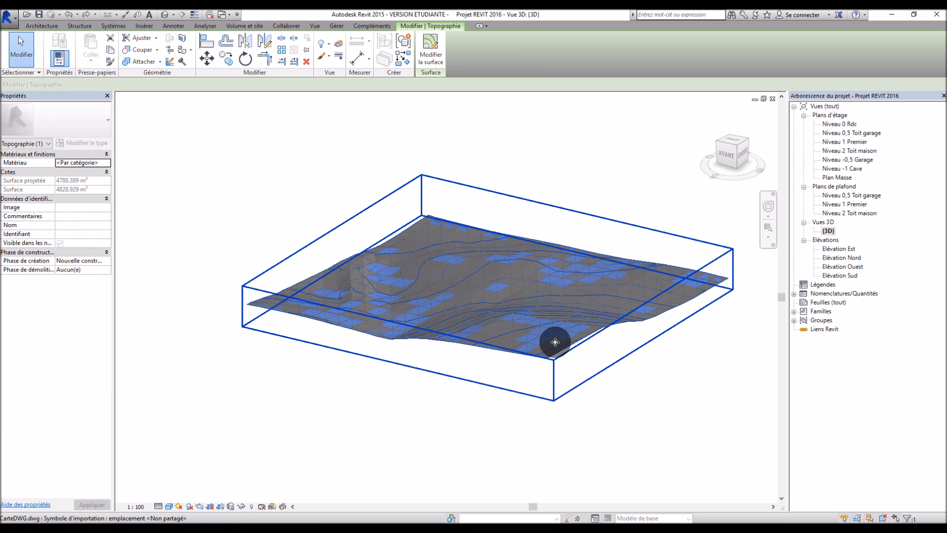
key("Escape")
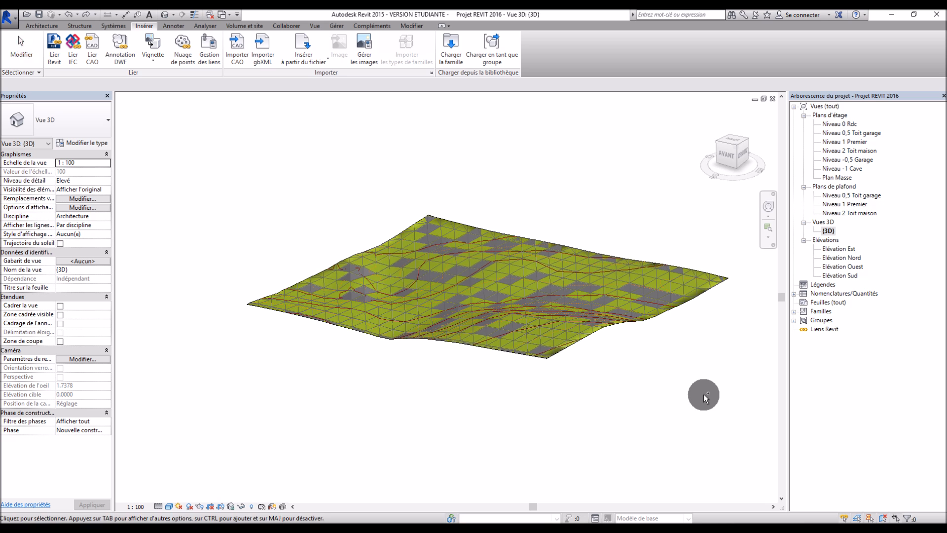
Move the topographic surface below the CarteDWG import and delete the import.
left_click_drag(566, 338, 559, 408)
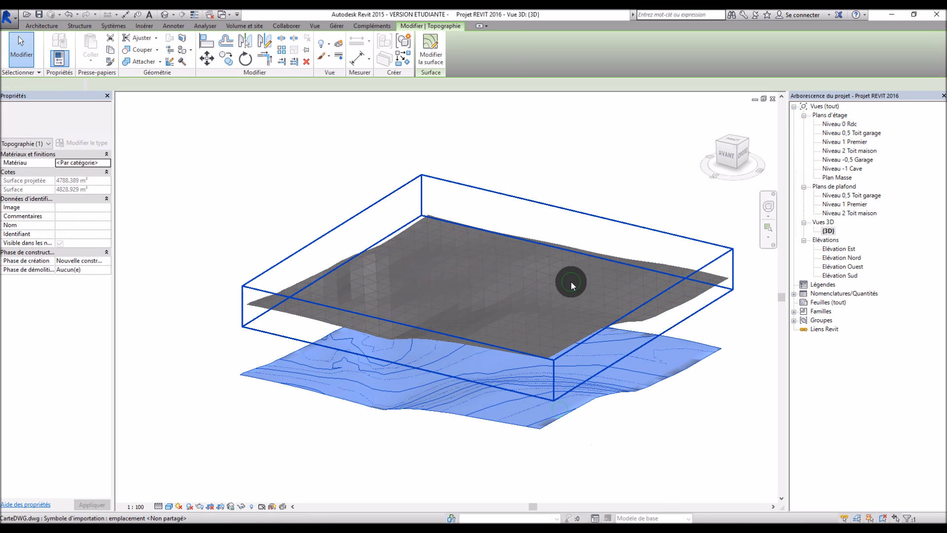
left_click(626, 277)
key("Delete")
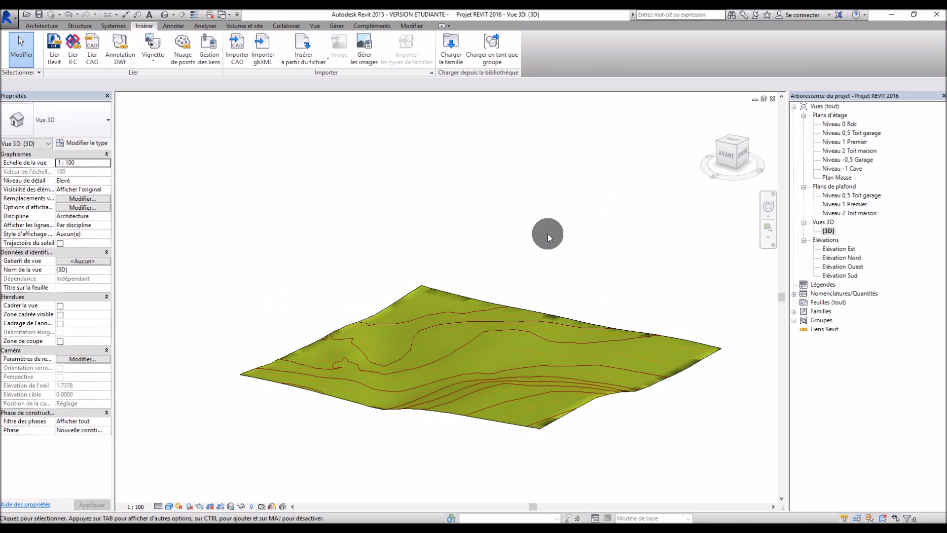
Move the topographic surface upward freehand in the {3D} view and examine its relief from different angles.
middle_click_drag(581, 257, 532, 242, "shift")
left_click(507, 319)
left_click_drag(507, 319, 562, 231)
middle_click_drag(606, 258, 601, 322, "shift")
left_click(601, 322)
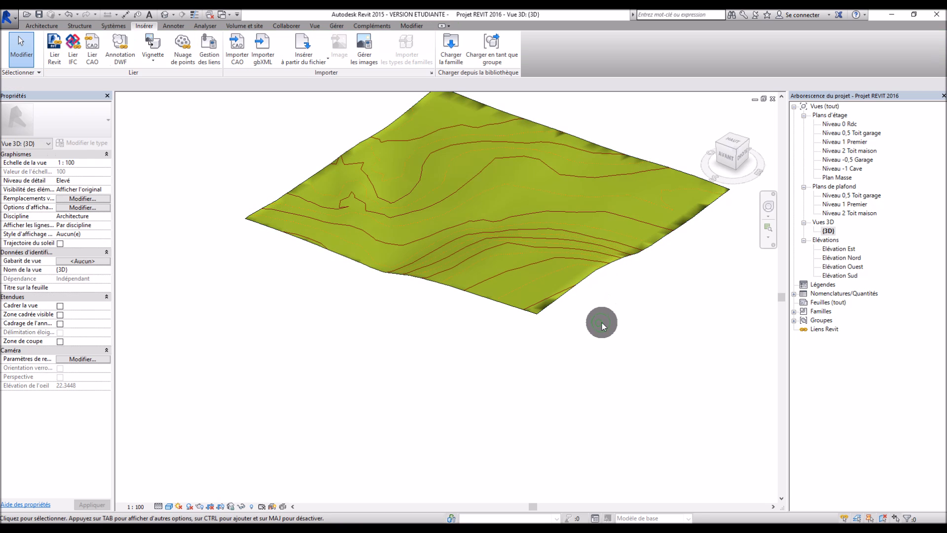
scroll(566, 371, "down", 3)
scroll(617, 275, "up", 1)
scroll(650, 222, "up", 1)
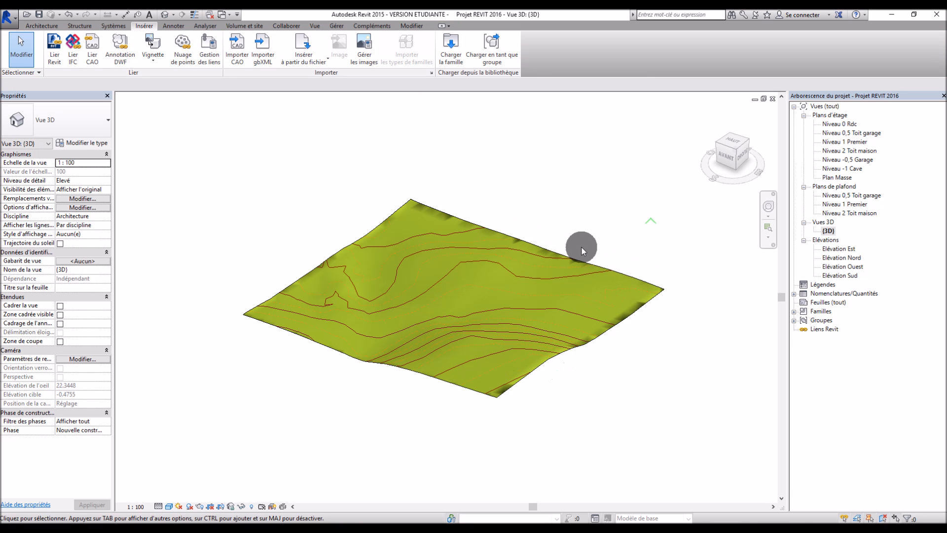
mouse_move(548, 387)
middle_mouse_down("shift")
mouse_move(450, 433)
mouse_move(459, 420)
mouse_move(310, 253)
middle_mouse_up("shift")
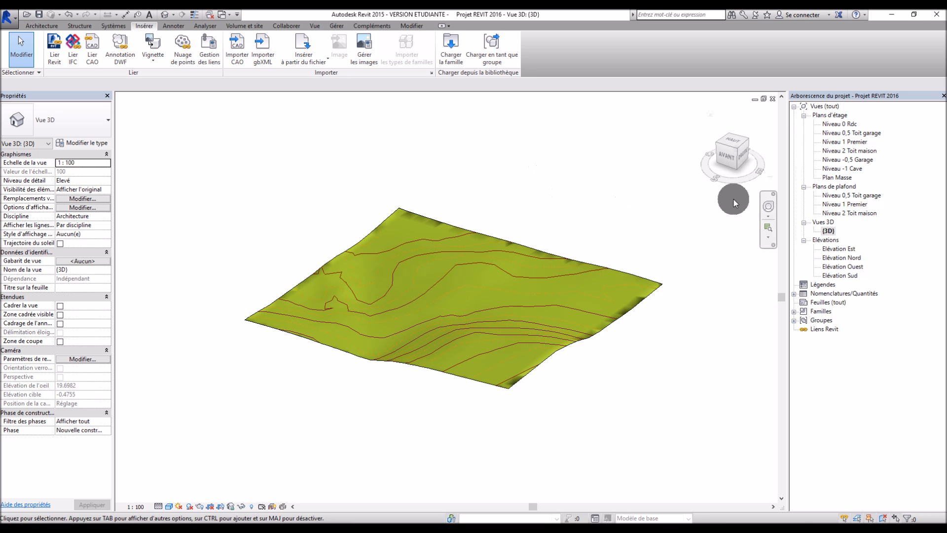
Open the Plan Masse view and move the terrain so it is centred on the project base point between the elevation markers.
double_click(834, 178)
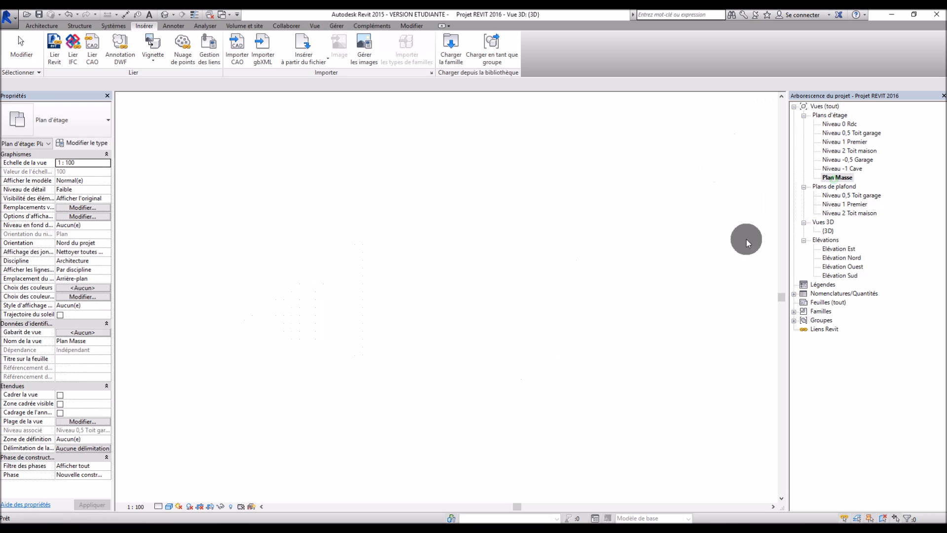
left_click(440, 156)
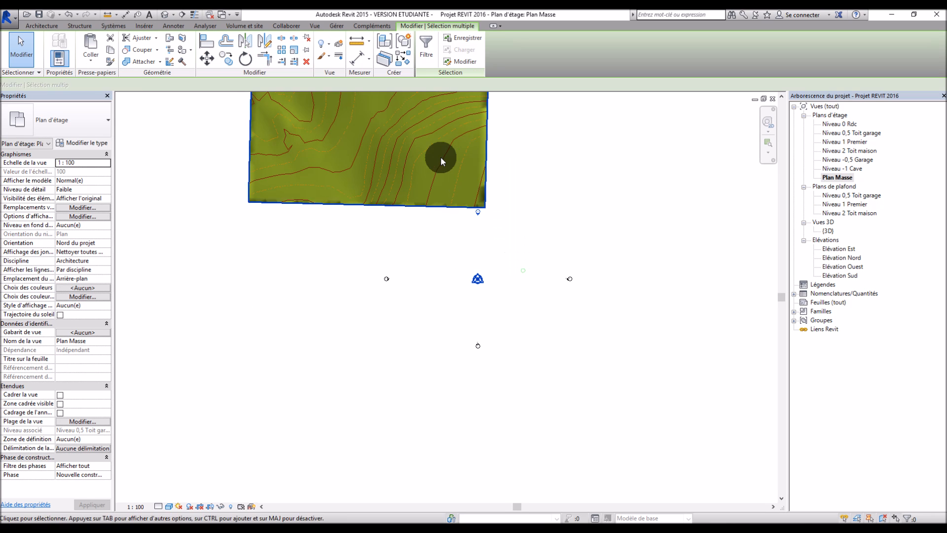
left_click_drag(434, 141, 539, 333)
left_click(674, 324)
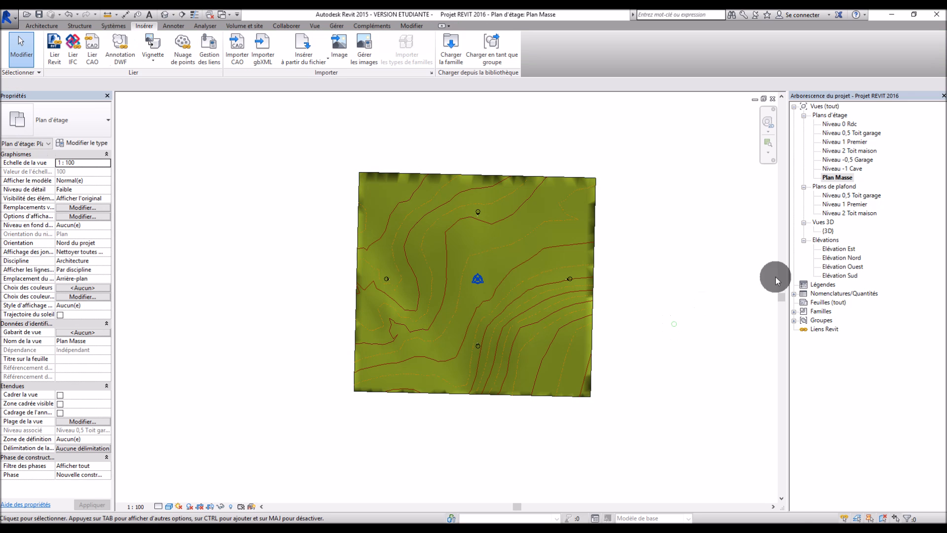
Open the Elévation Est view and examine the terrain's profile against the building levels.
double_click(838, 249)
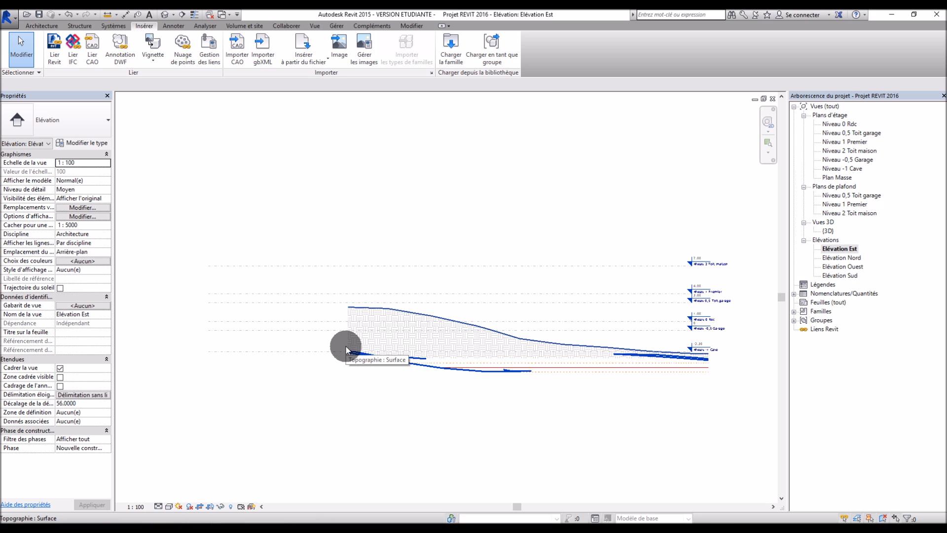
scroll(679, 334, "down", 1)
scroll(400, 349, "down", 3)
scroll(577, 340, "up", 4)
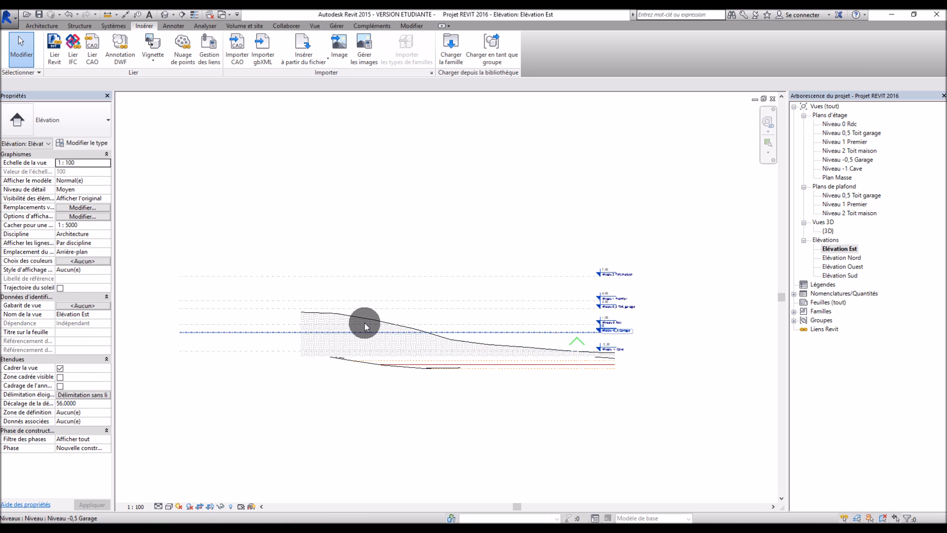
left_click(450, 341)
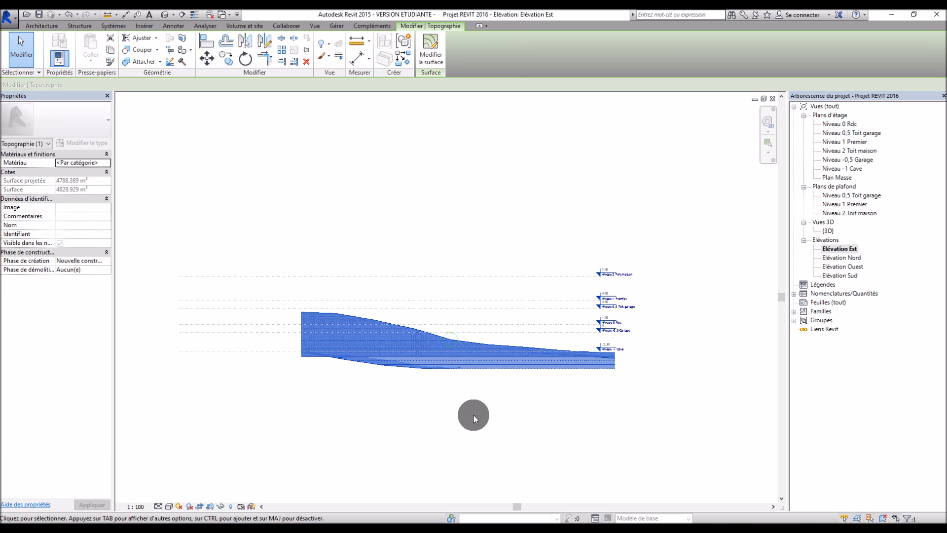
left_click(474, 415)
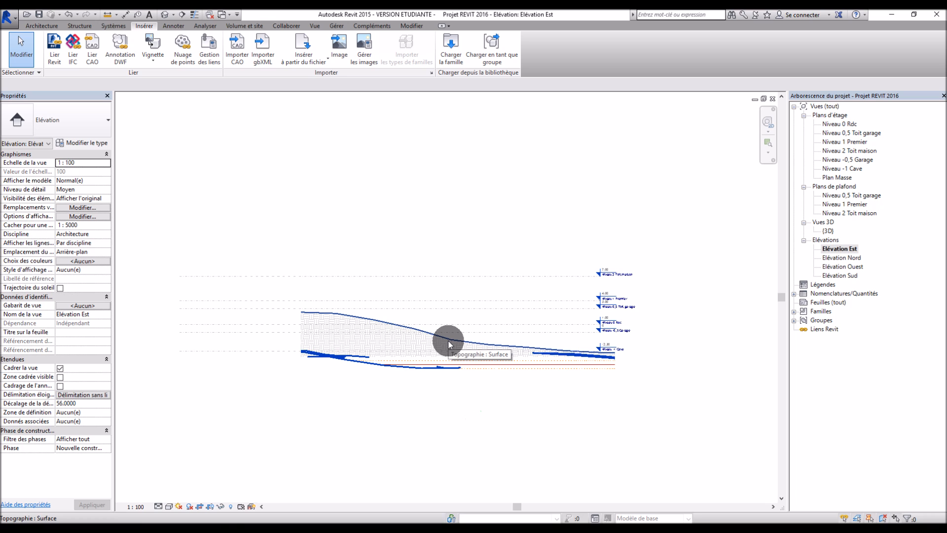
Show the crop region of the Élévation Est view and extend its two sides and lower edge beyond the terrain.
left_click(209, 506)
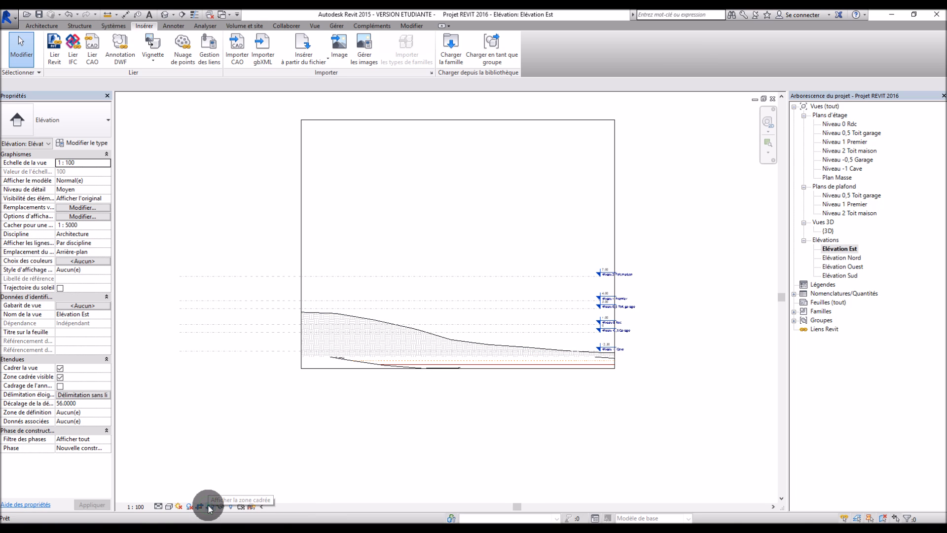
left_click(302, 232)
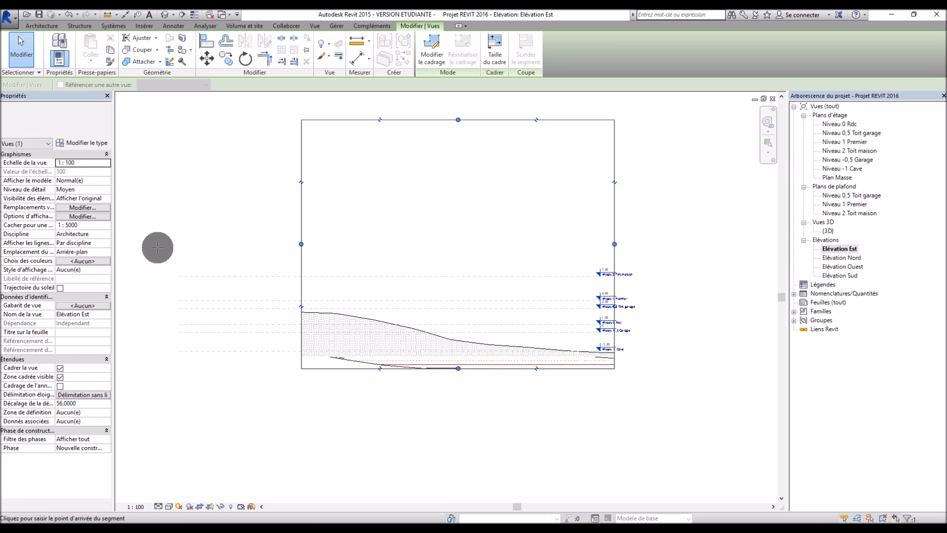
left_click(142, 249)
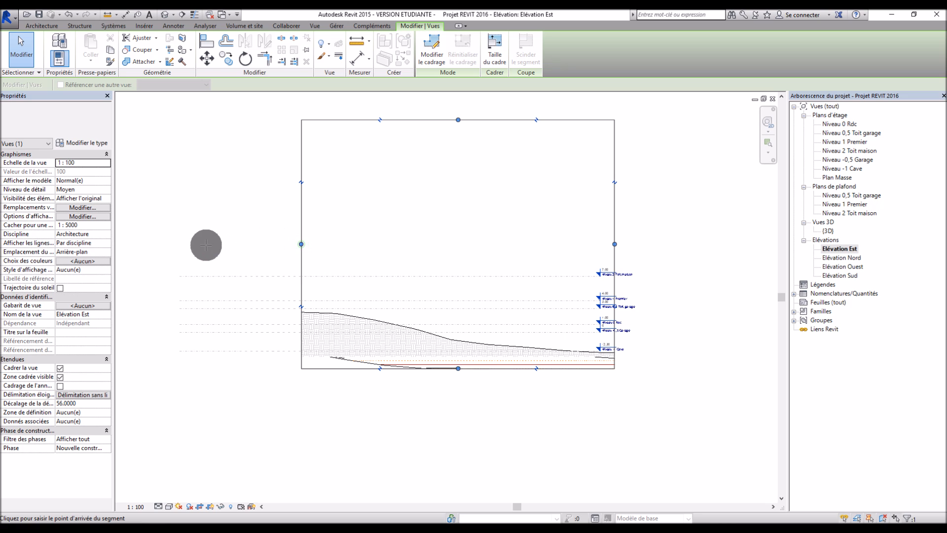
key("ctrl+z")
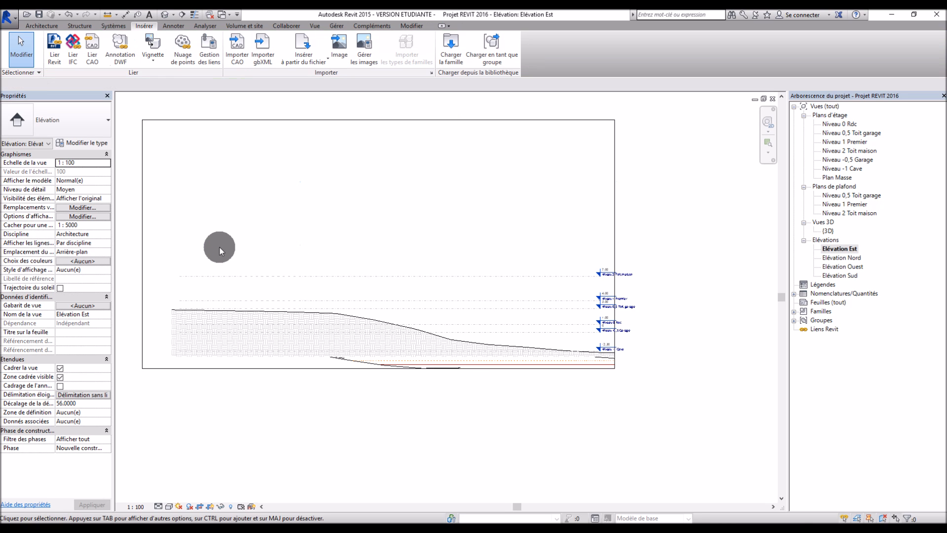
left_click(616, 248)
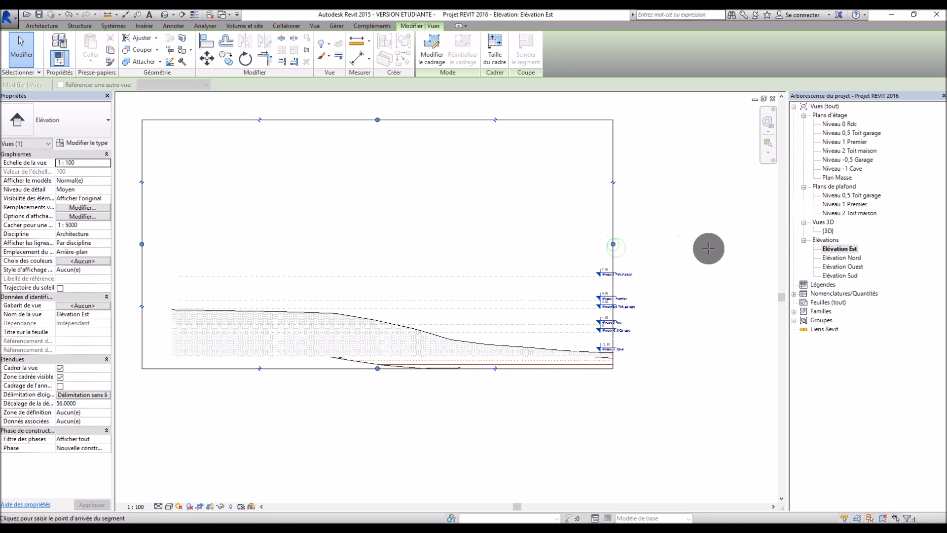
left_click_drag(767, 249, 763, 248)
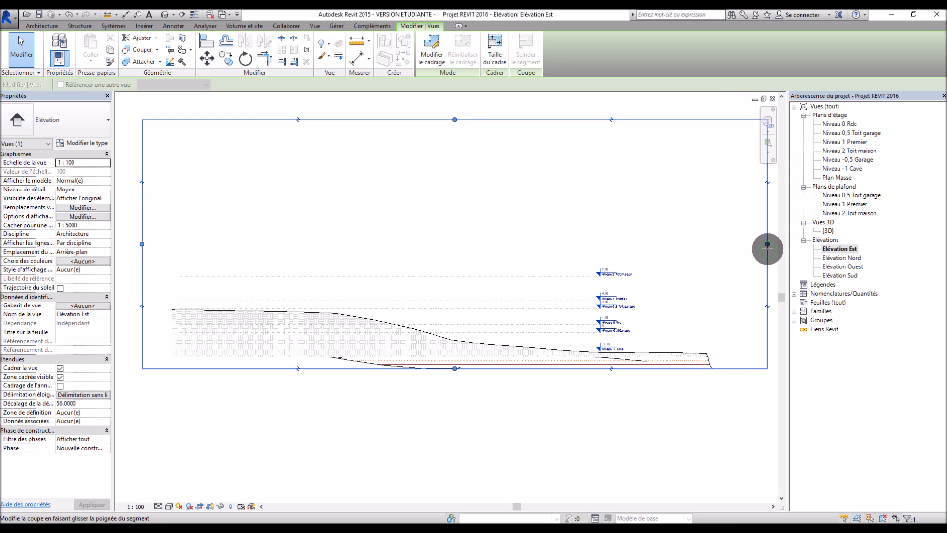
left_click_drag(454, 369, 450, 421)
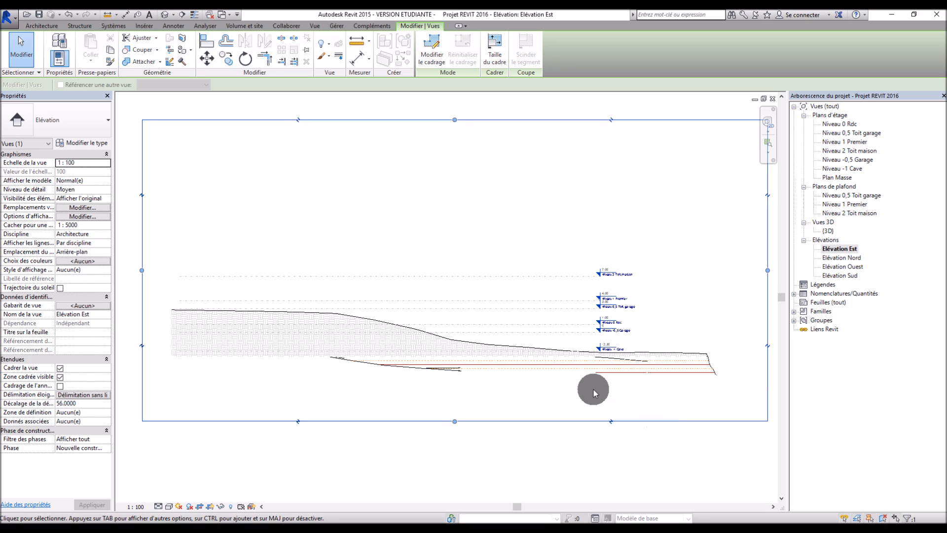
Move the topographic surface up in Élévation Est so its low flat part sits just under Niveau -0,5 Garage.
scroll(680, 357, "up", 2)
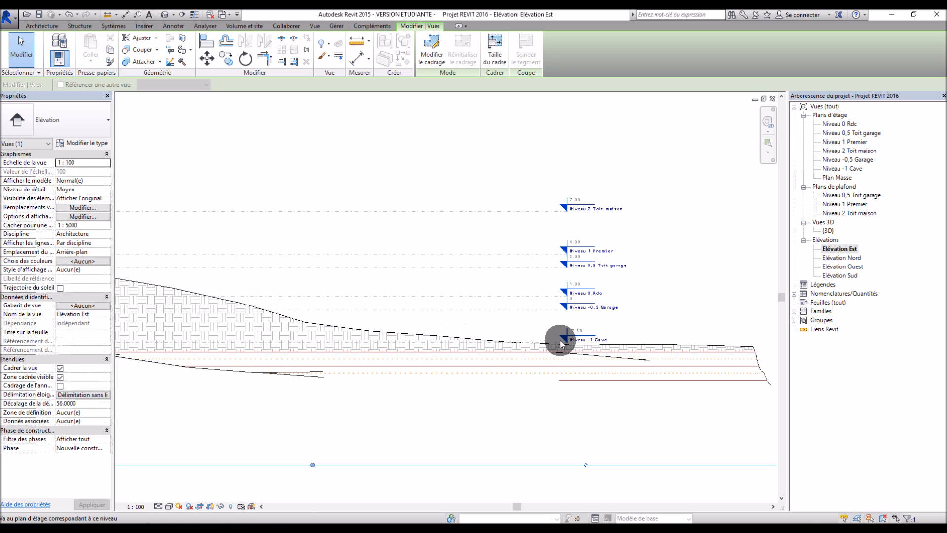
left_click_drag(600, 356, 628, 317)
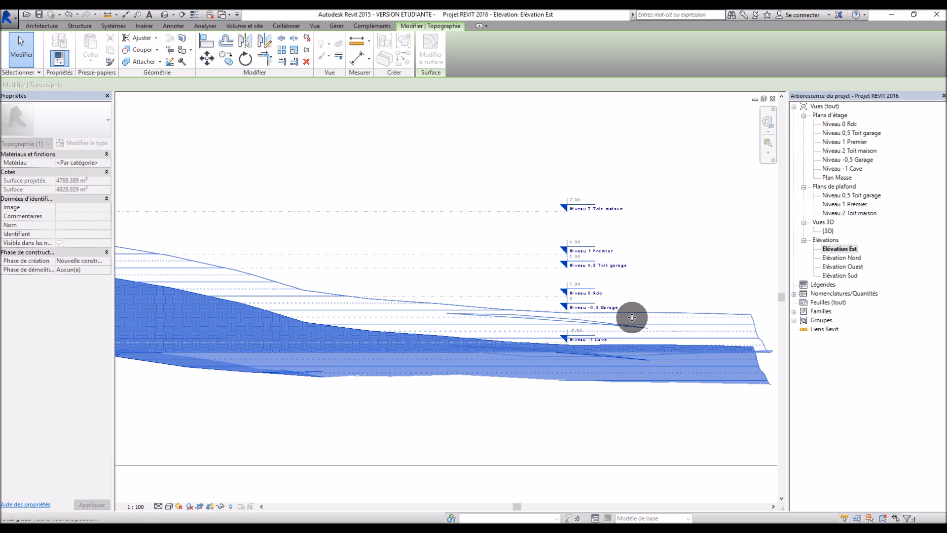
left_click(587, 413)
scroll(589, 411, "down", 2)
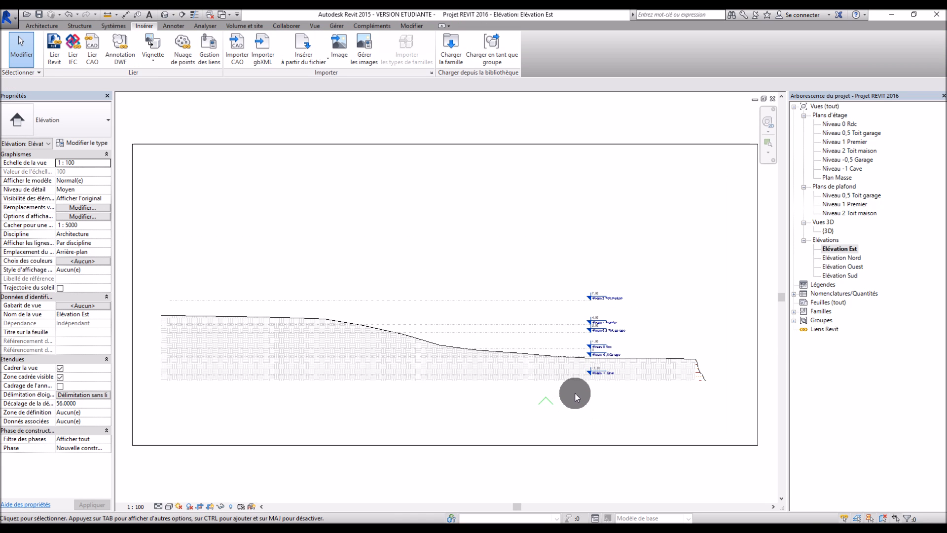
Check the terrain profile against the building levels and hide the crop region of the Élévation Est view.
scroll(589, 386, "up", 1)
scroll(590, 386, "up", 2)
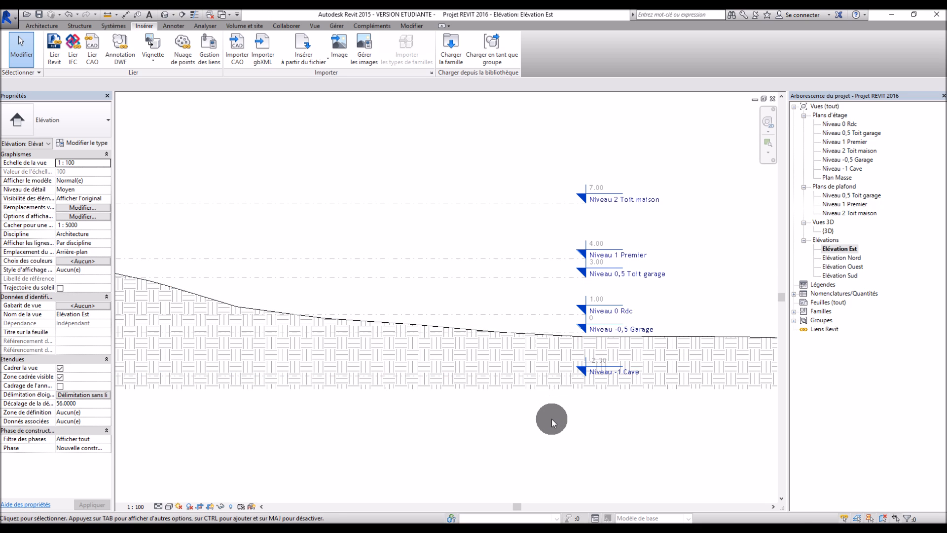
scroll(551, 419, "down", 2)
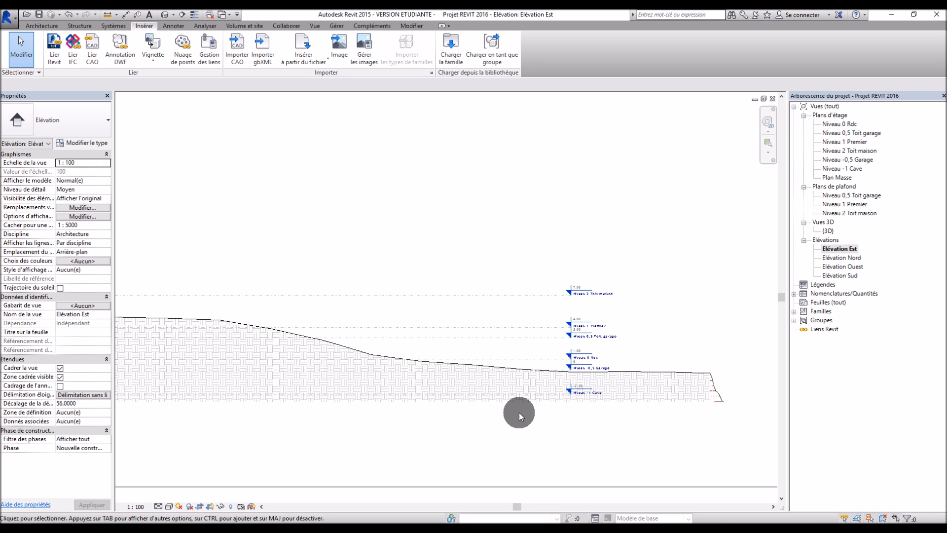
scroll(519, 411, "up", 2)
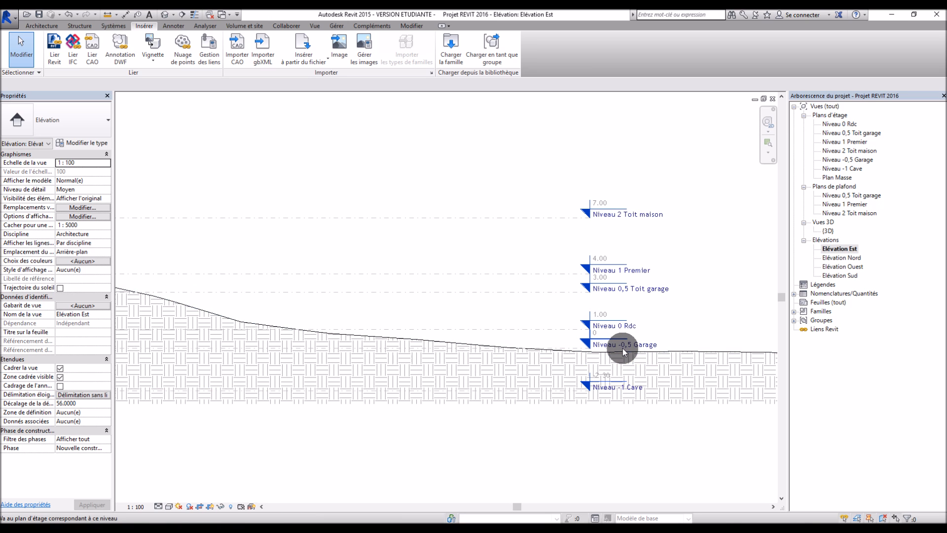
scroll(623, 347, "up", 2)
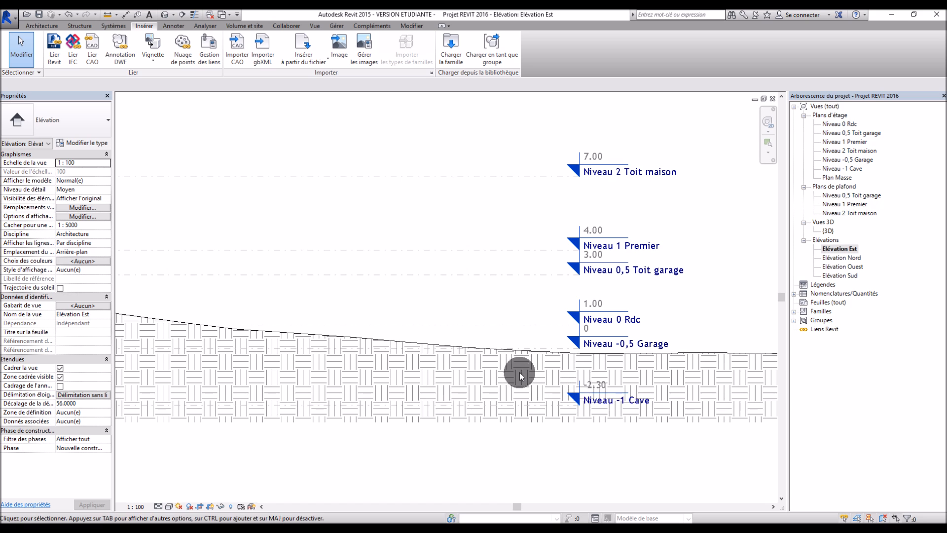
scroll(578, 322, "down", 5)
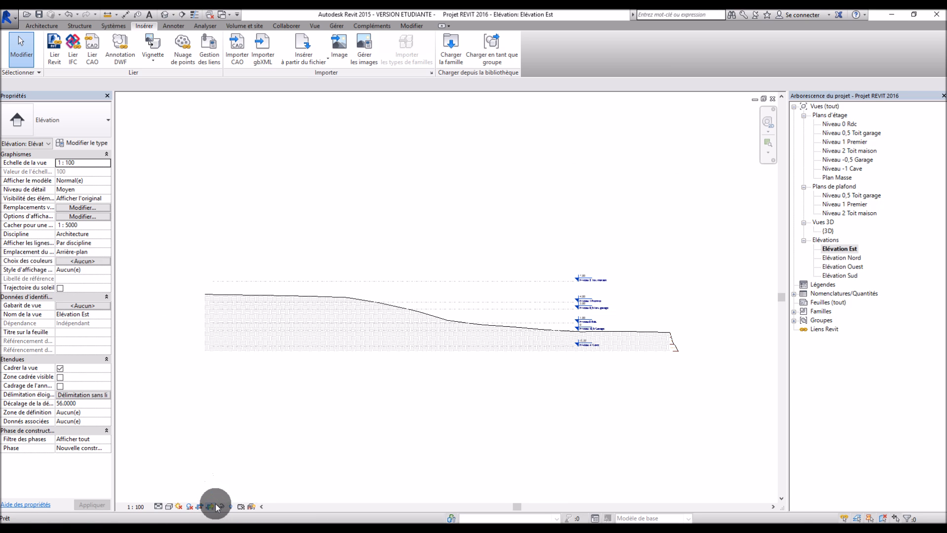
Look over the terrain in the Plan Masse and {3D} views and save the project.
double_click(828, 231)
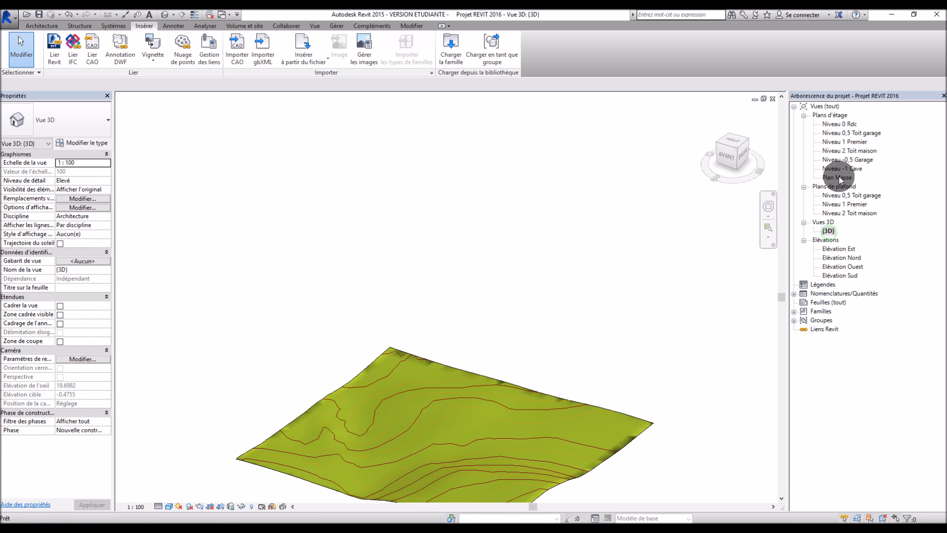
double_click(837, 177)
double_click(828, 231)
scroll(632, 302, "down", 5)
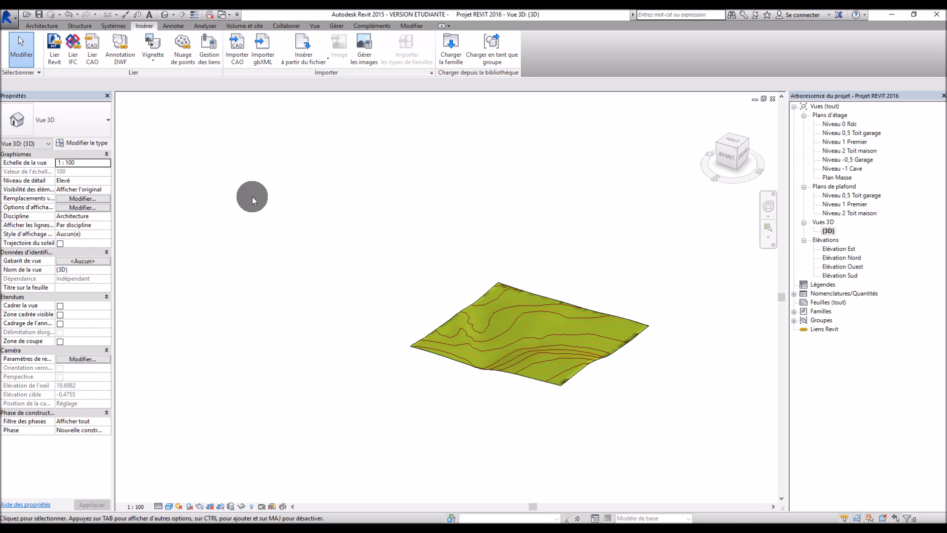
left_click(39, 19)
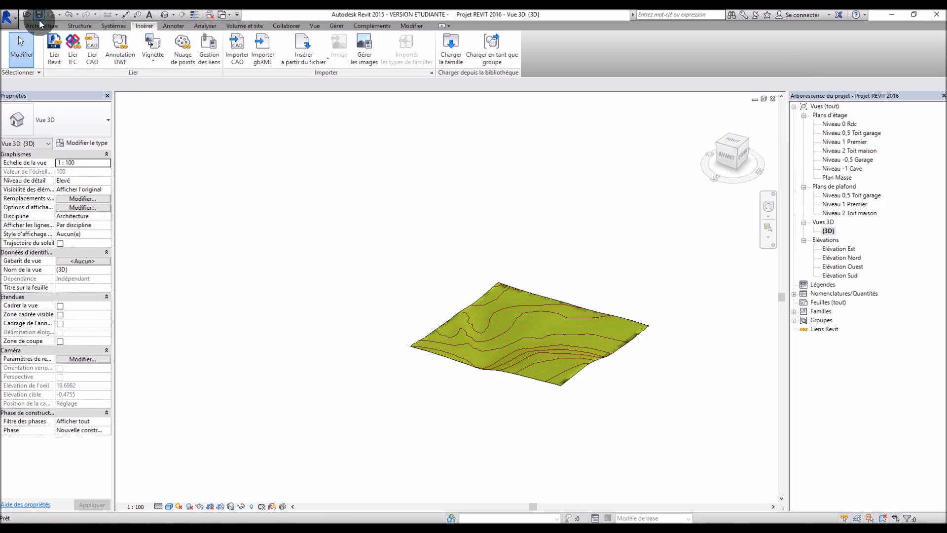
scroll(611, 345, "up", 5)
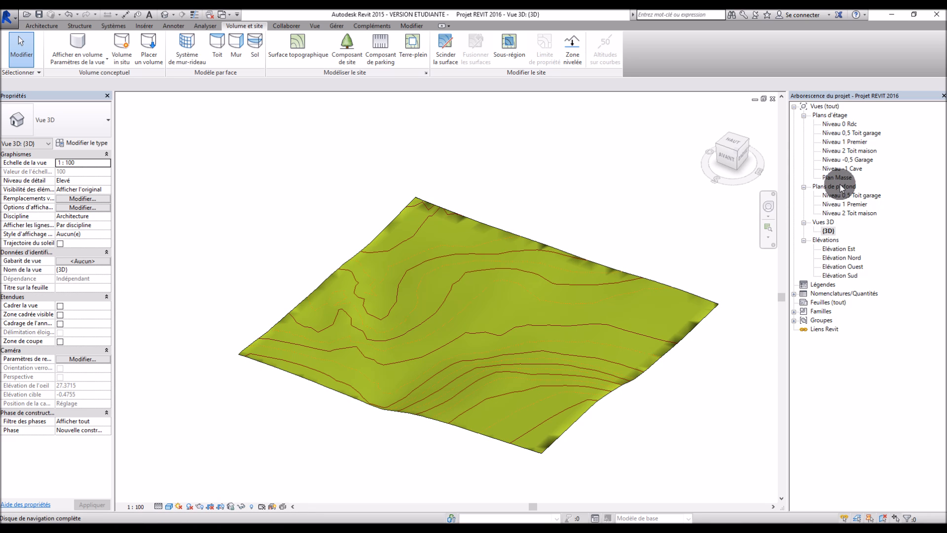
Start a sub-region in the Plan Masse view and sketch a diagonal boundary line about 62.6 m long between the terrain's west and south edges.
double_click(839, 178)
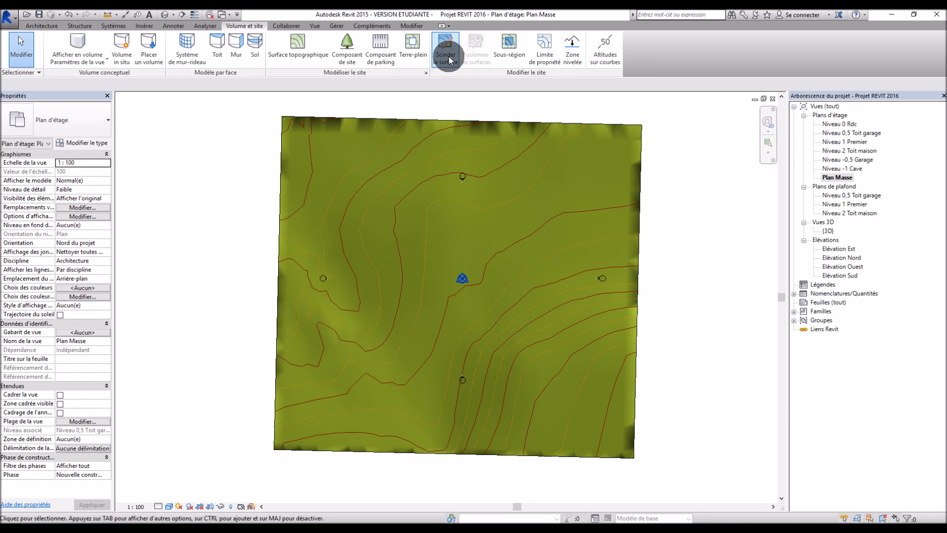
left_click(507, 47)
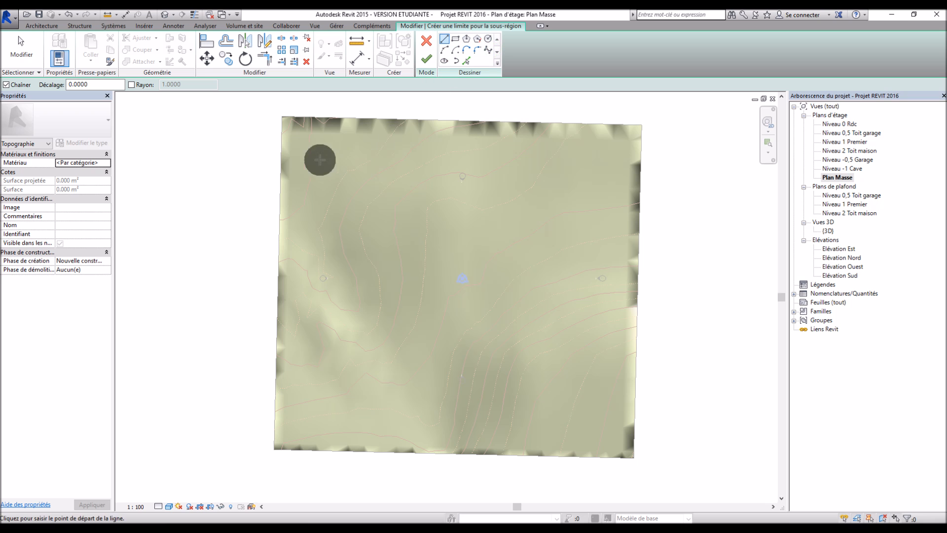
left_click(280, 190)
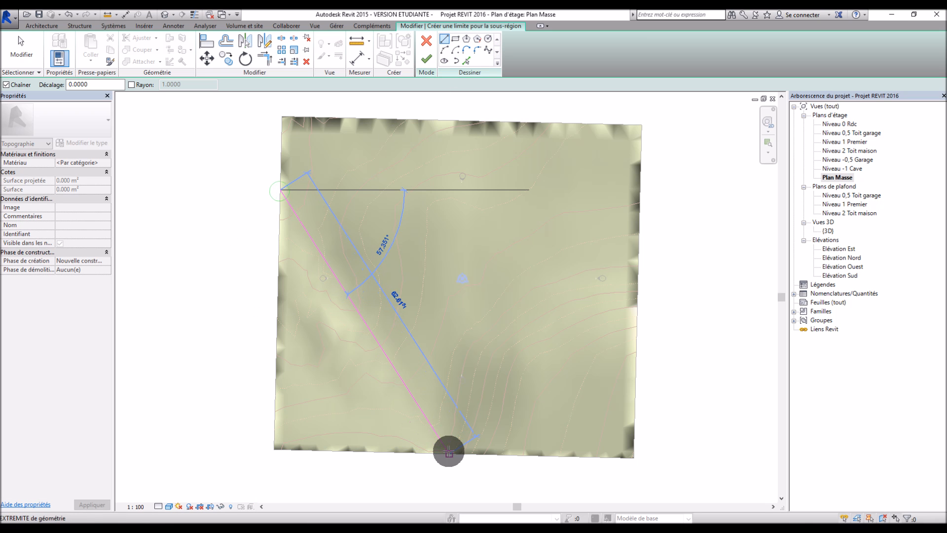
left_click(446, 451)
key("Escape")
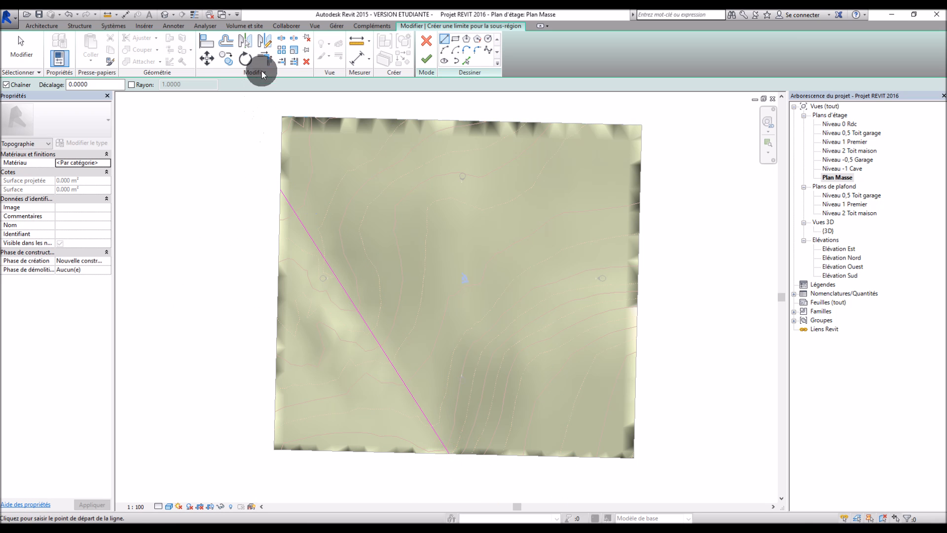
Measure from the diagonal line's upper end to the terrain's northwest corner and slide that end down the edge, making the line about 58.7 m long.
left_click(356, 41)
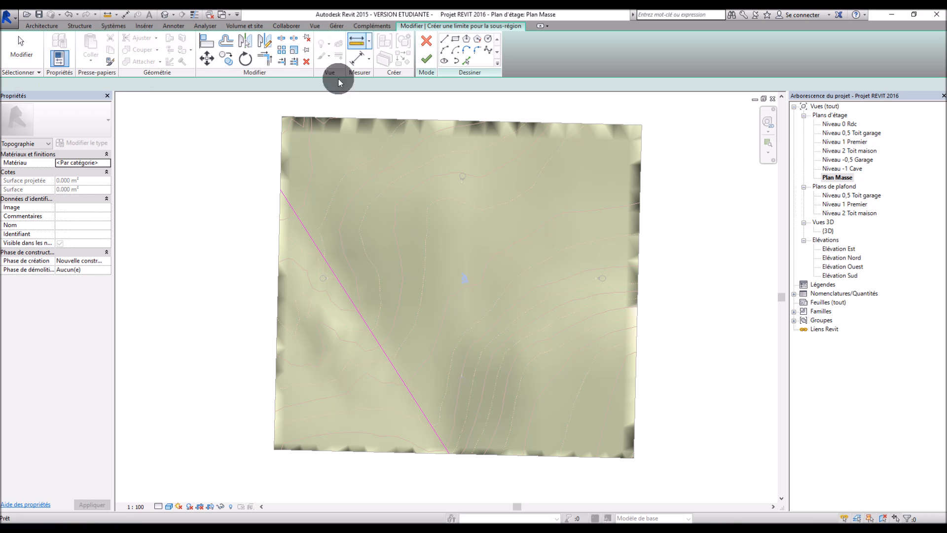
left_click(280, 189)
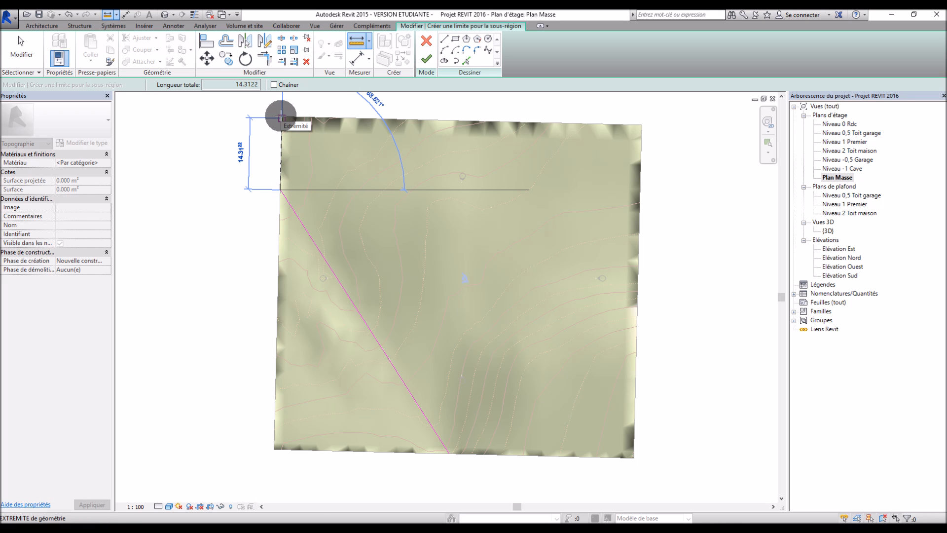
key("Escape")
key("Escape")
left_click(282, 193)
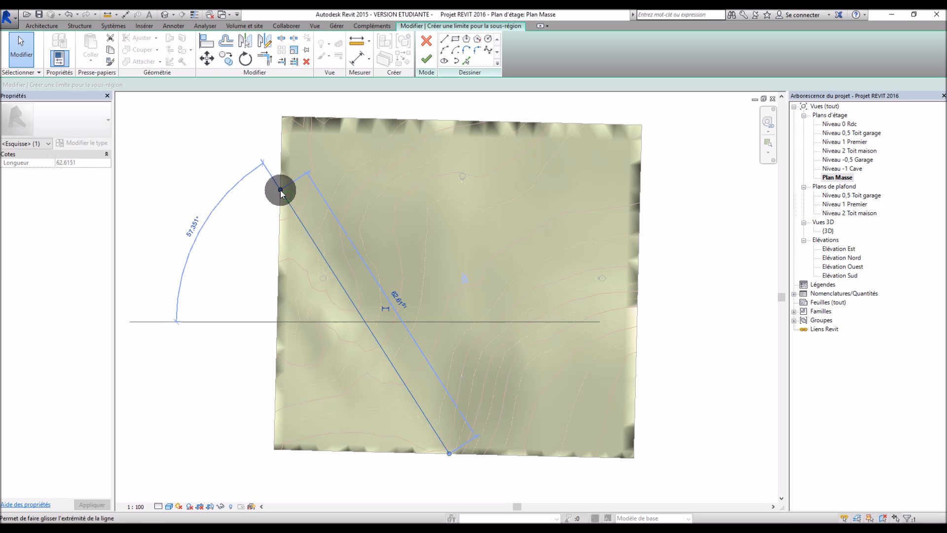
left_click_drag(280, 205, 280, 214)
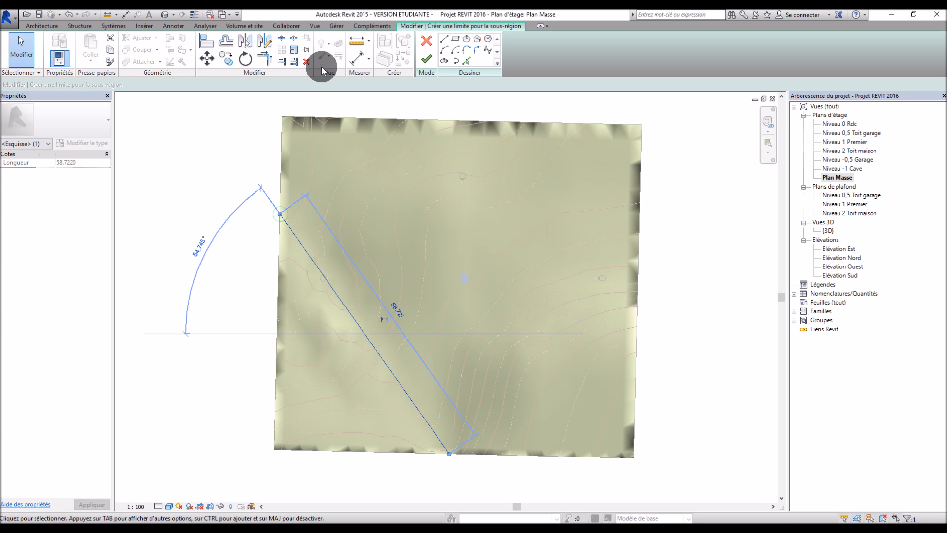
Recheck the corner distance and move the diagonal line's upper end back up the west edge, making the line about 60.3 m long.
left_click(356, 42)
left_click(280, 213)
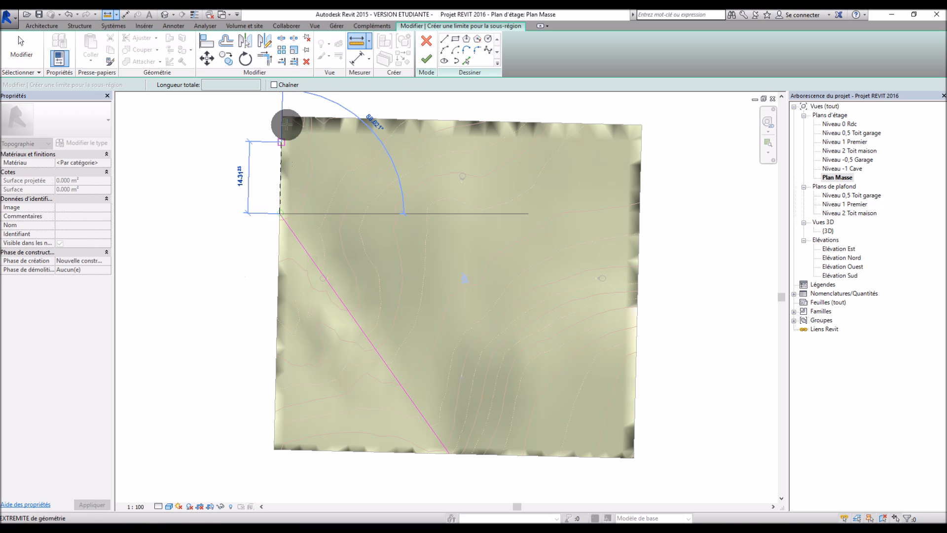
key("Escape")
key("Escape")
left_click(285, 225)
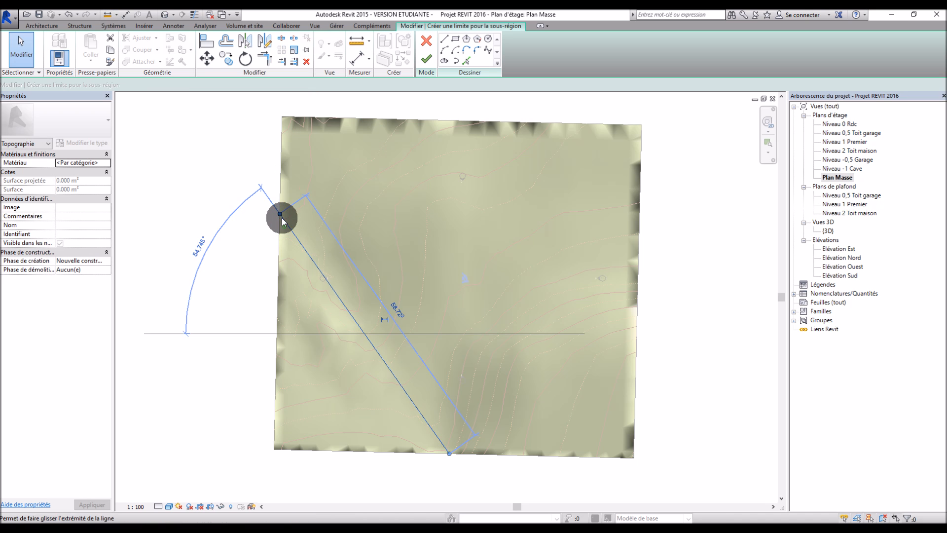
left_click_drag(279, 203, 279, 203)
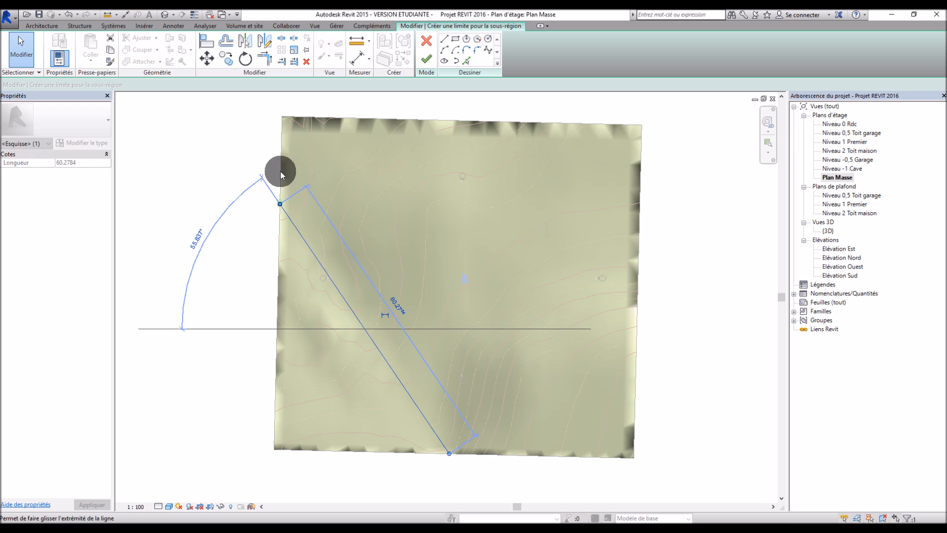
Measure the distance from the adjusted line's upper end to the terrain's northwest corner.
left_click(356, 43)
left_click(280, 204)
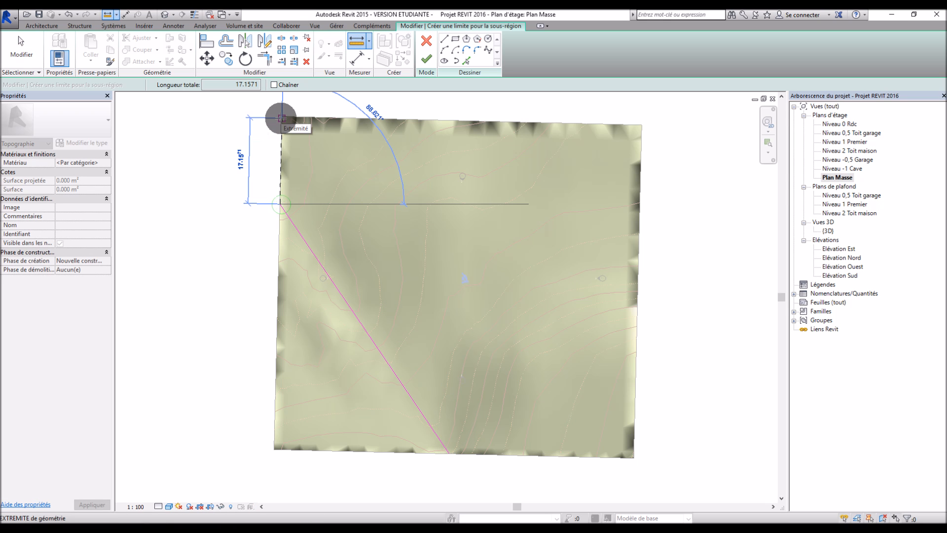
key("Escape")
key("Escape")
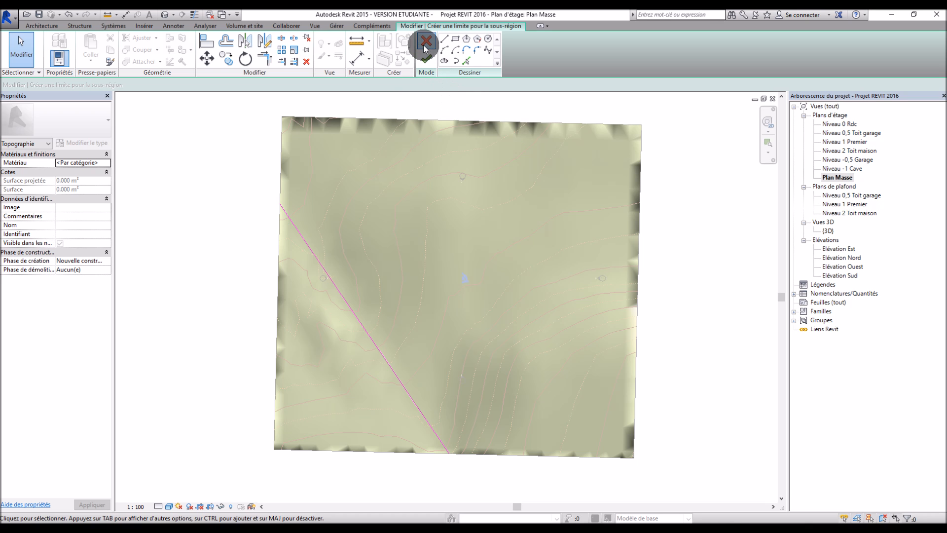
Sketch a second boundary line southwest of the first, roughly parallel to it and running past the terrain's edges at both ends.
left_click(443, 42)
left_click(250, 233)
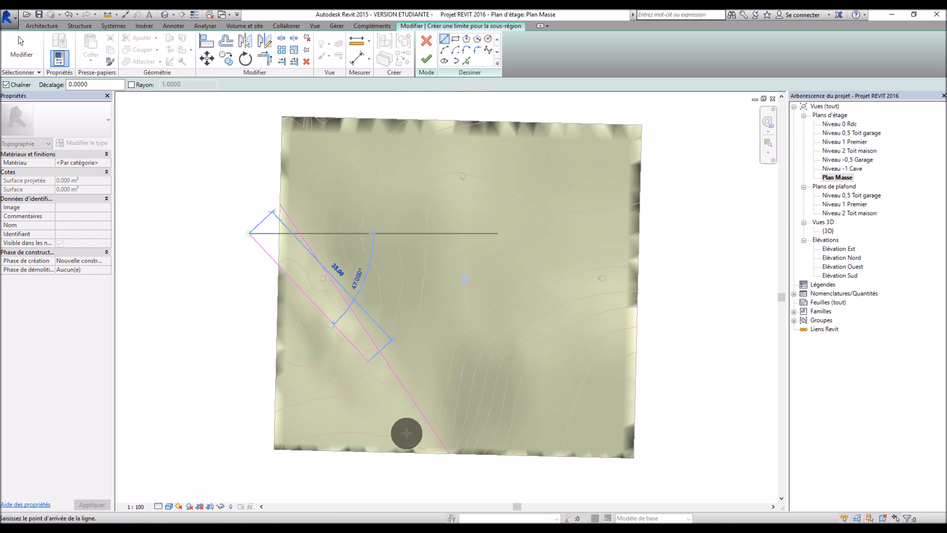
left_click(426, 492)
key("Escape")
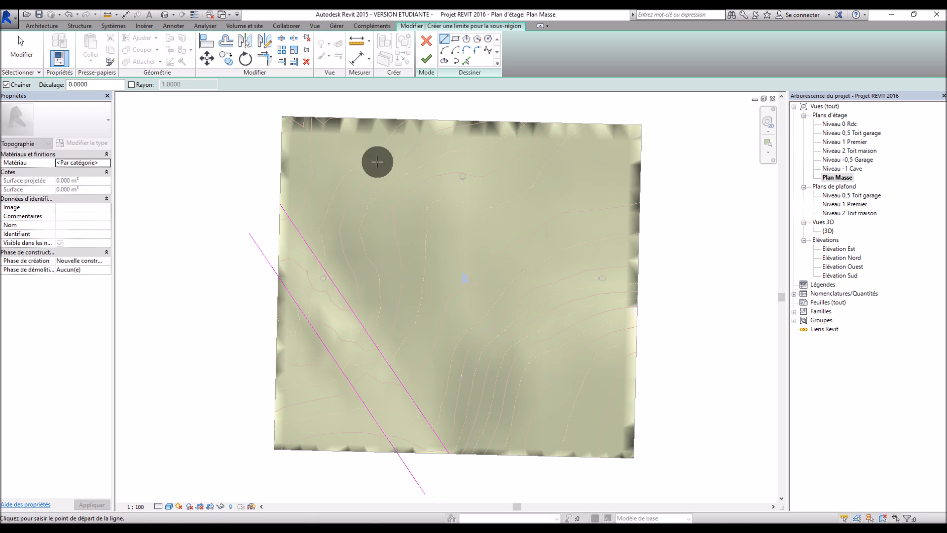
left_click(356, 48)
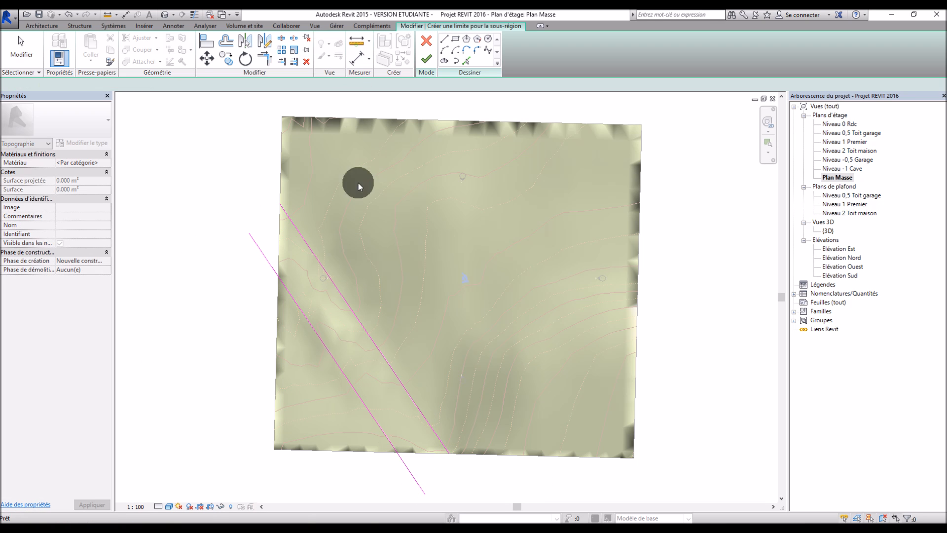
Measure the spacing between the two diagonal boundary lines and move the southwest line closer, to 4 m from the first.
left_click(347, 300)
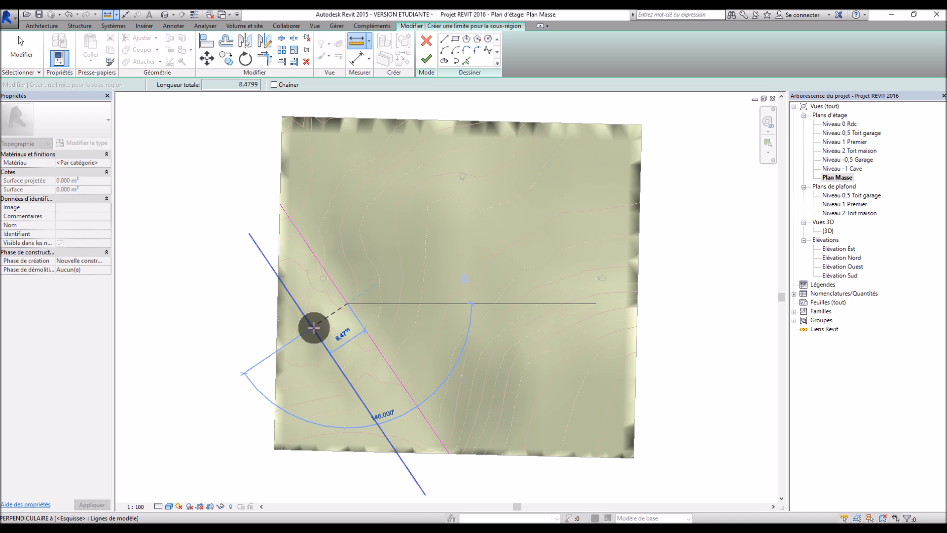
key("Escape")
key("Escape")
left_click_drag(318, 335, 332, 322)
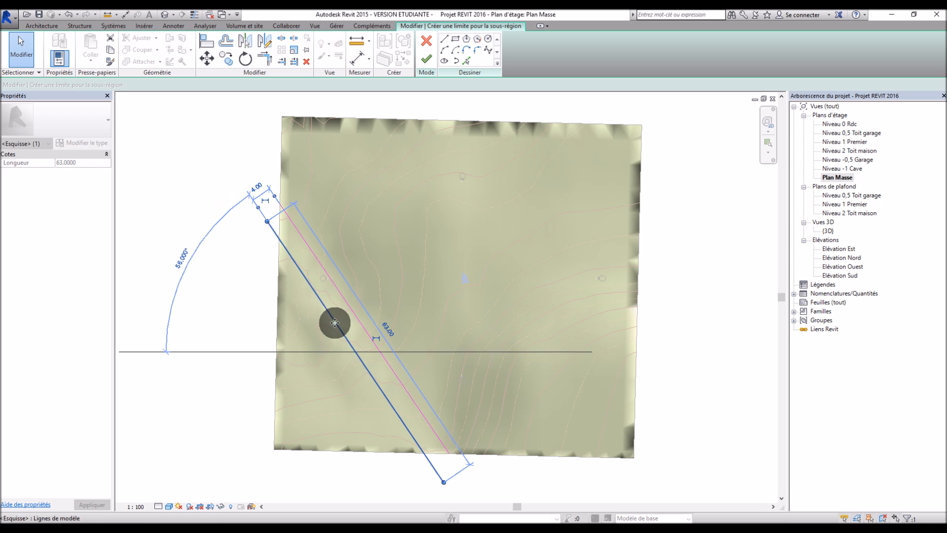
left_click(238, 276)
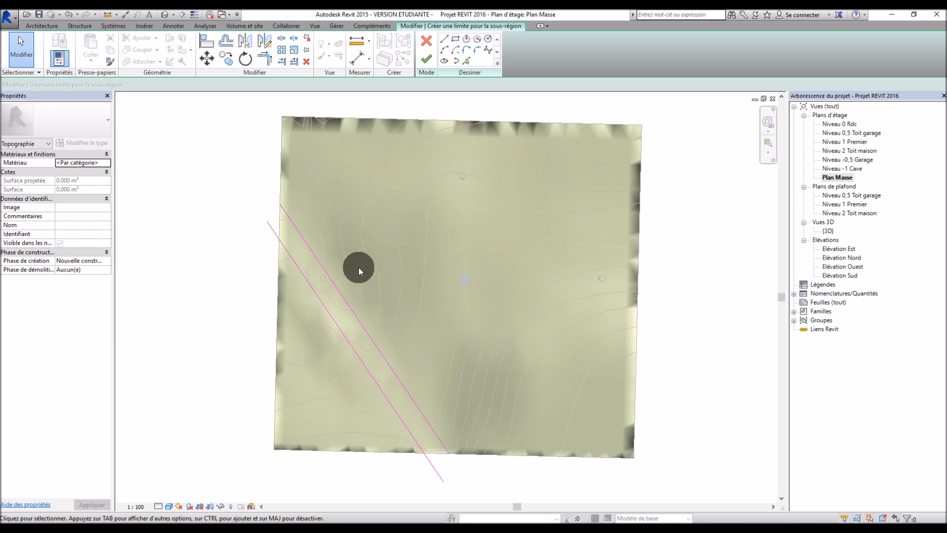
Measure from the southwest line's south-edge crossing to the terrain's southwest corner and shift both lines' lower ends west, making the first about 61 m long.
left_click(349, 47)
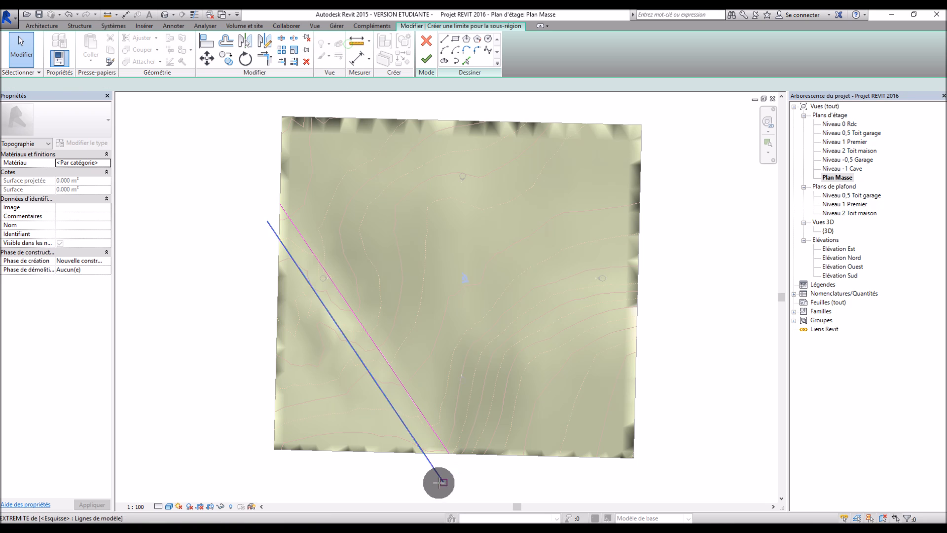
left_click(422, 452)
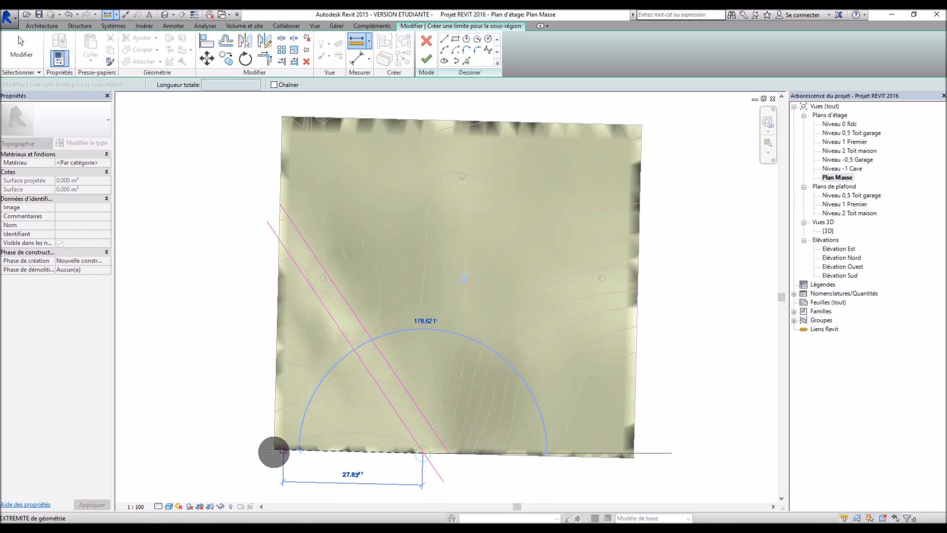
key("Escape")
key("Escape")
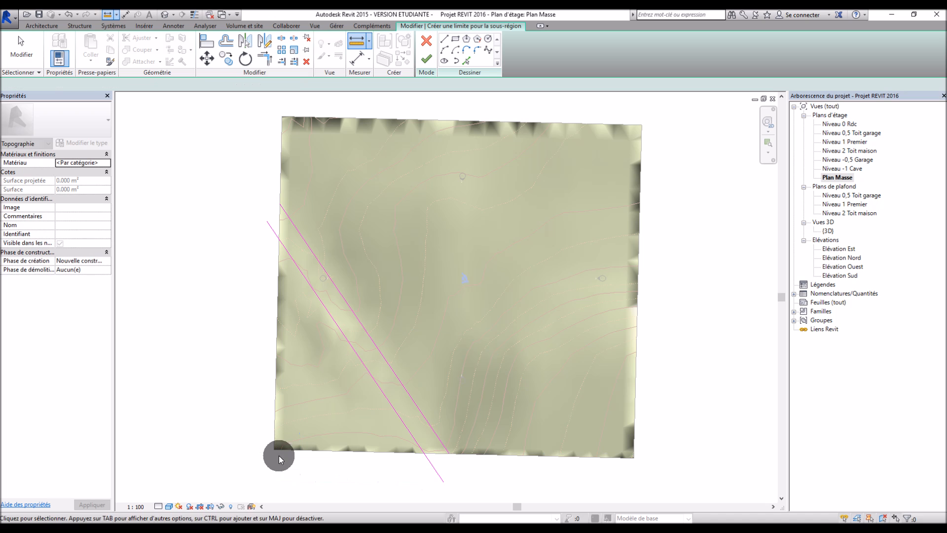
left_click(438, 473)
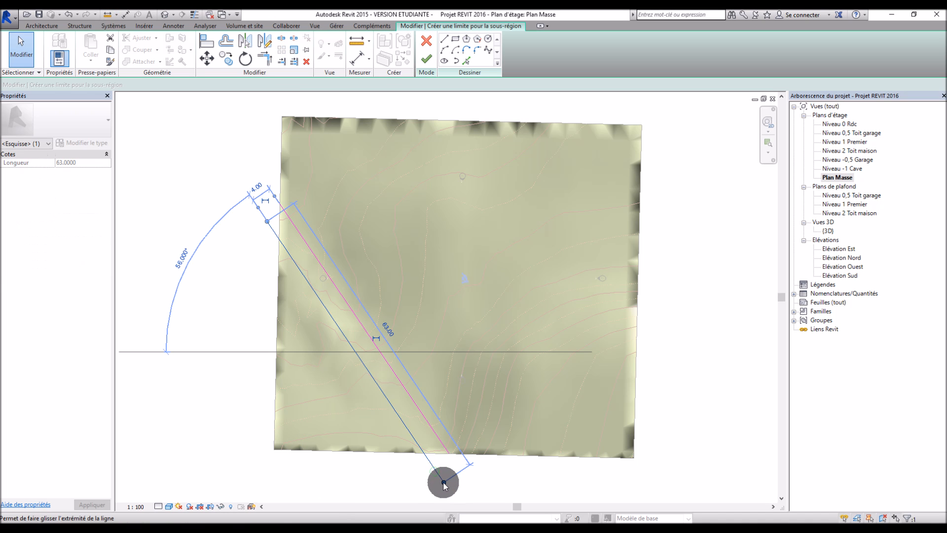
mouse_move(444, 483)
left_mouse_down()
mouse_move(427, 487)
mouse_move(439, 446)
mouse_move(449, 460)
mouse_move(437, 466)
left_mouse_up()
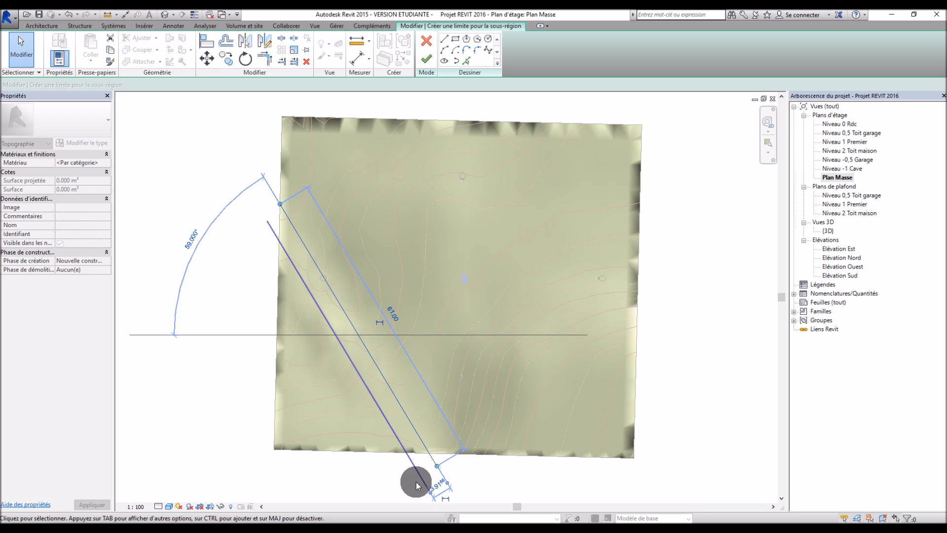
left_click(391, 457)
Recheck the distance from the southwest corner and move both lines' lower ends slightly east, making the first line 62 m long at 58°.
left_click(356, 41)
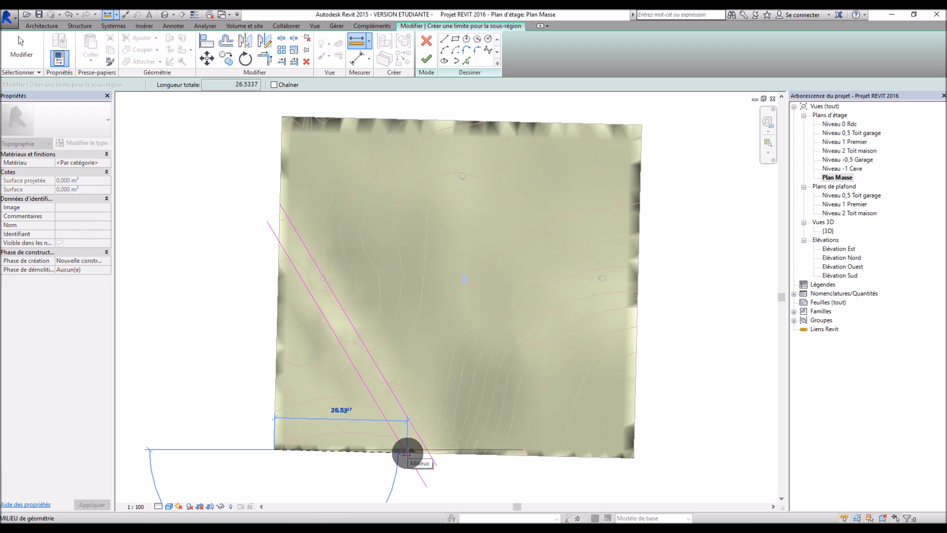
key("Escape")
key("Escape")
left_click(419, 473)
left_click_drag(428, 488, 445, 466)
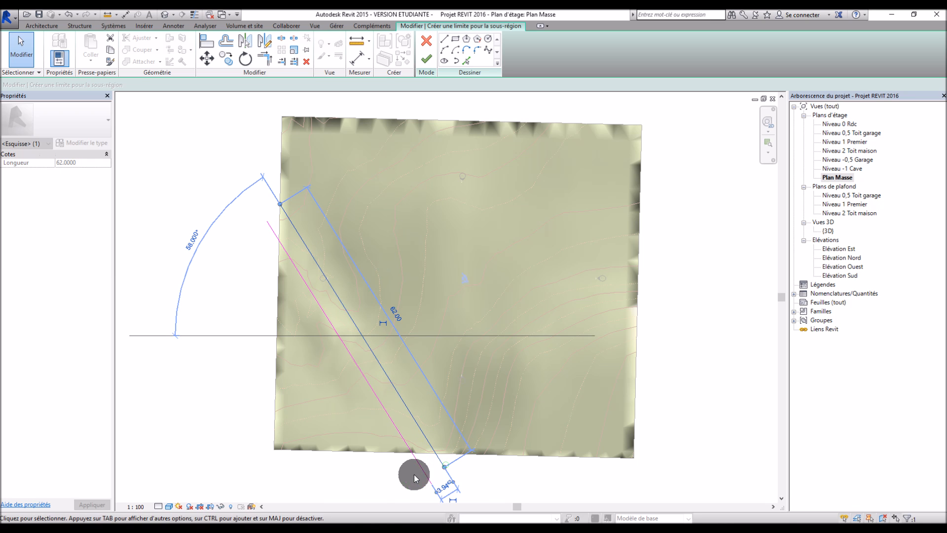
left_click(375, 462)
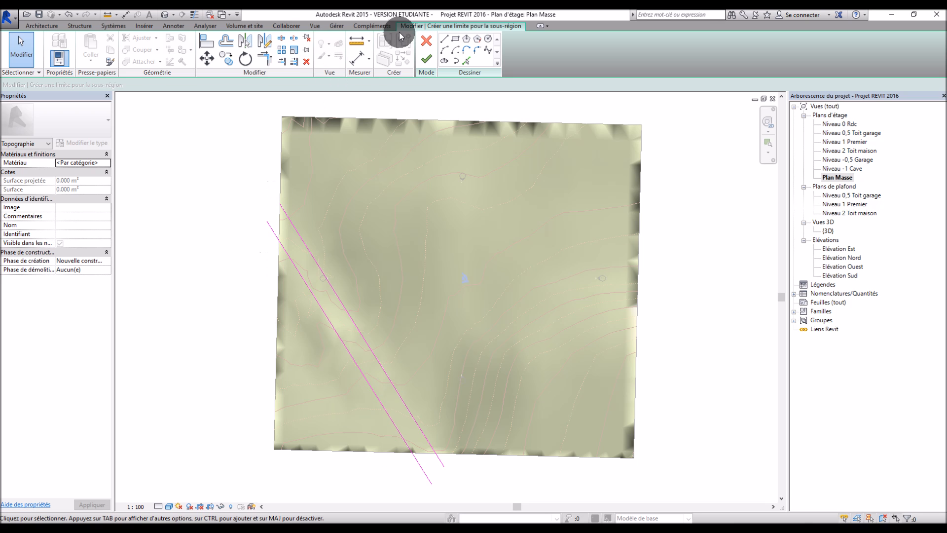
Close the strip's upper end with a straight line joining the upper endpoints of the two diagonal boundary lines.
left_click(443, 44)
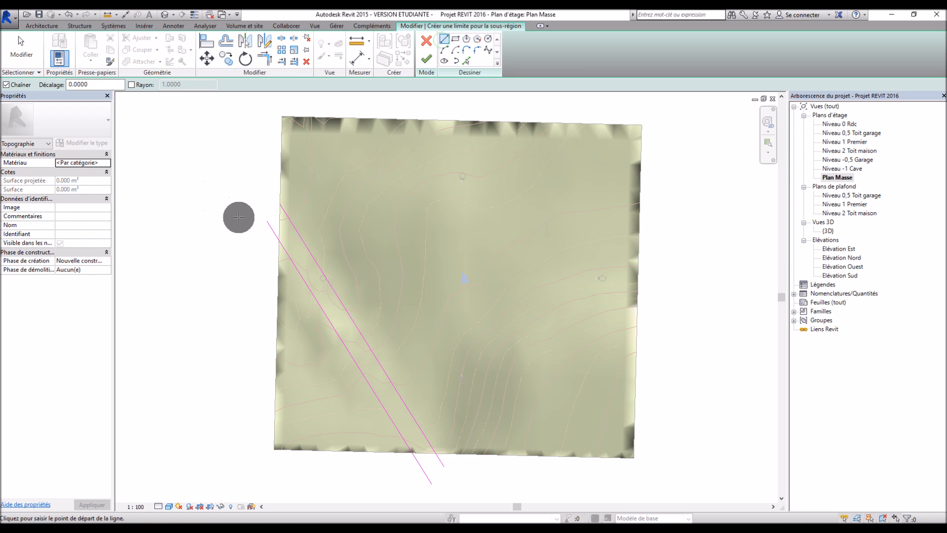
scroll(237, 216, "down", 4)
scroll(250, 218, "up", 2)
scroll(257, 220, "up", 5)
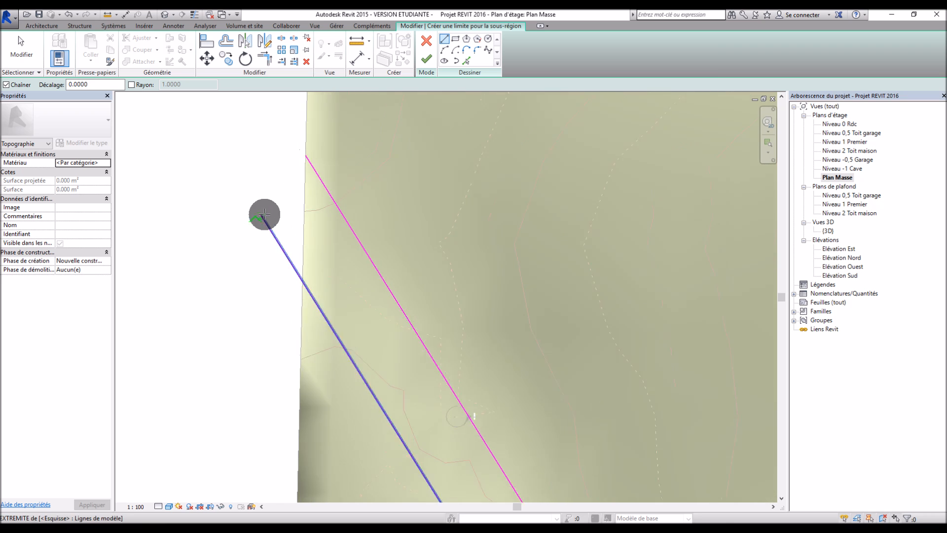
left_click(314, 146)
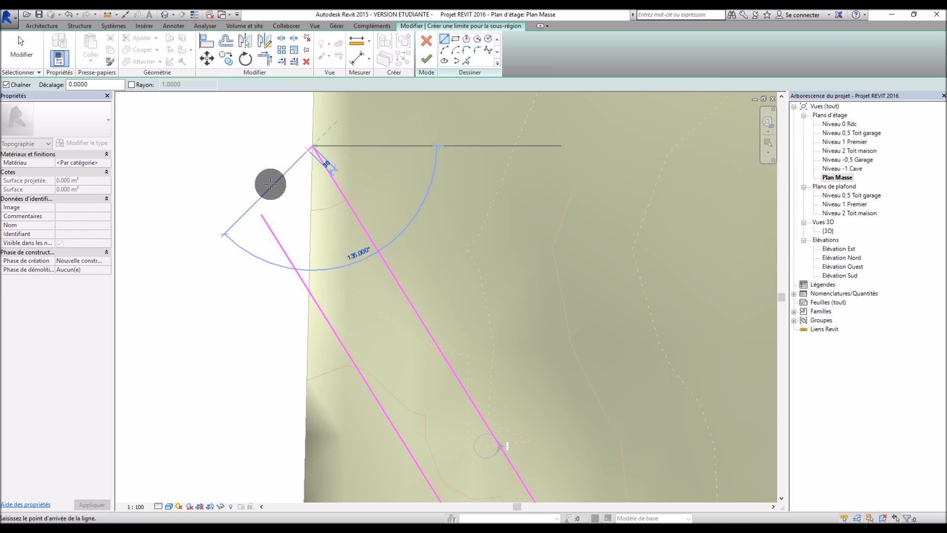
left_click(262, 214)
Close the strip's lower end with a line between the two lower endpoints and finish the sub-region.
scroll(235, 161, "down", 4)
scroll(234, 162, "down", 3)
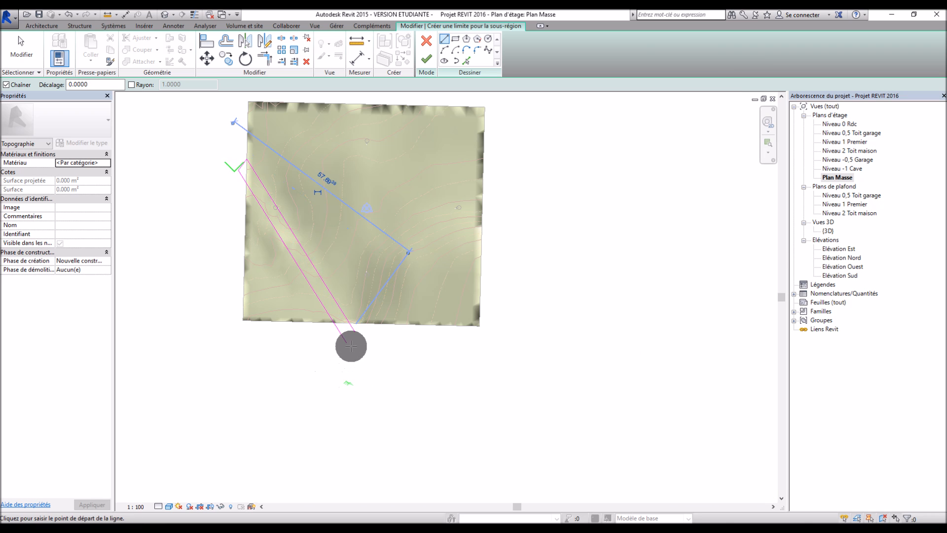
scroll(348, 343, "up", 5)
left_click(376, 185)
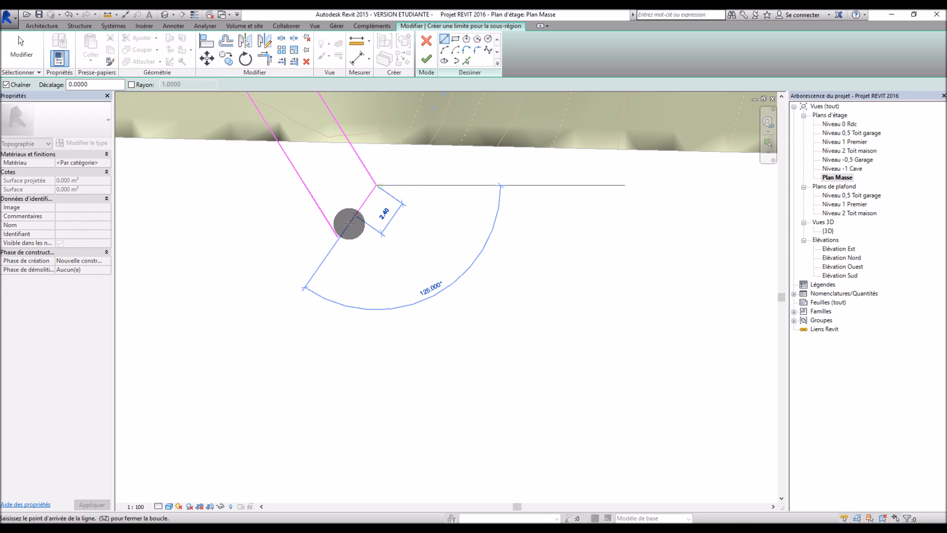
left_click(338, 237)
scroll(380, 332, "down", 5)
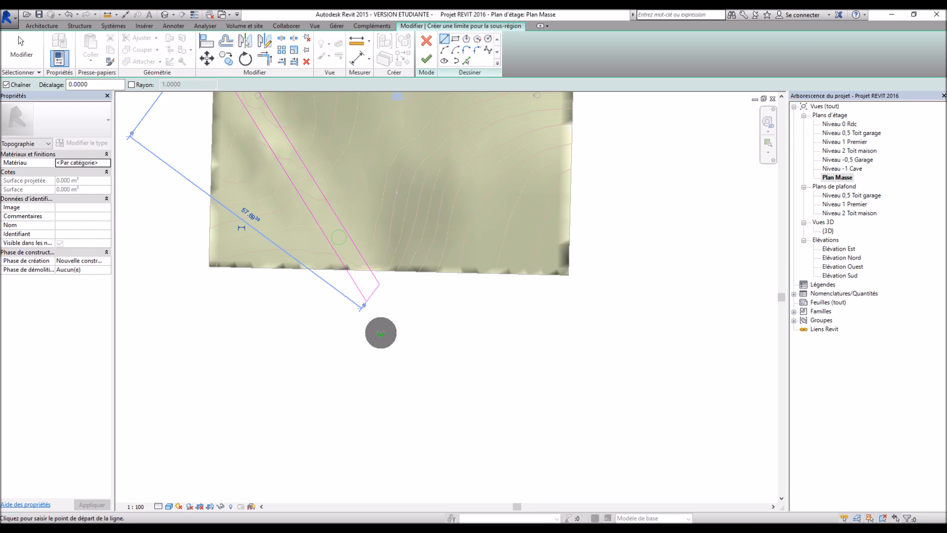
left_click(427, 59)
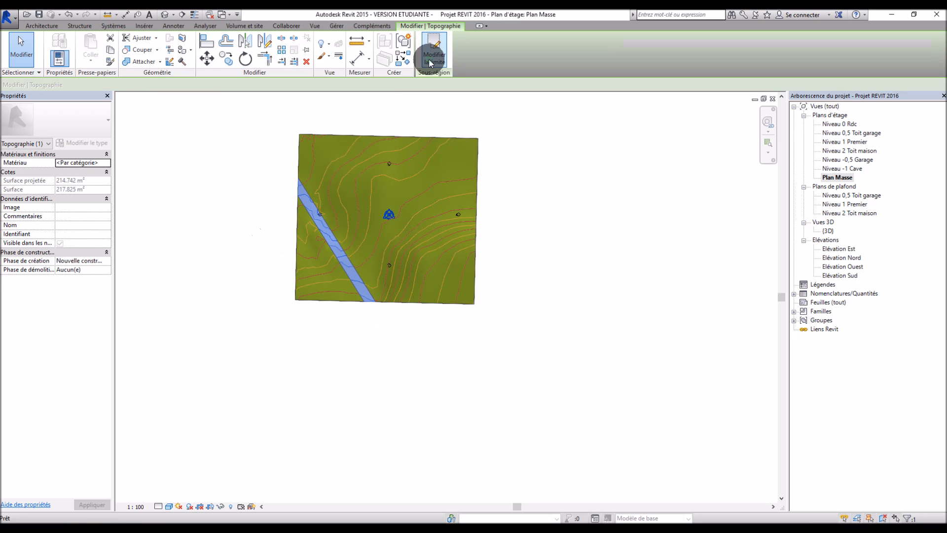
left_click(383, 307)
Open the {3D} view and assign the material Asphalte, bitume to the diagonal strip sub-region.
middle_click_drag(345, 328, 379, 378)
double_click(833, 234)
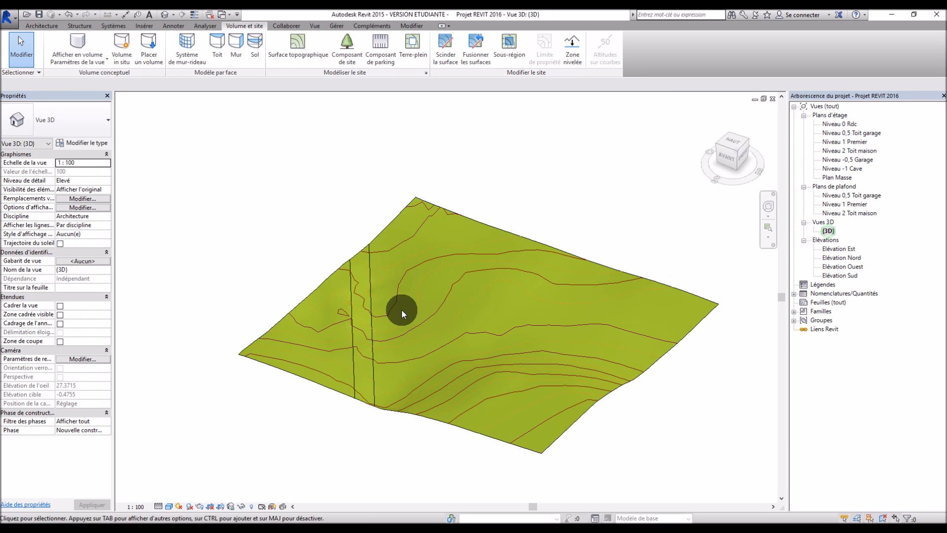
scroll(375, 346, "up", 3)
left_click(396, 333)
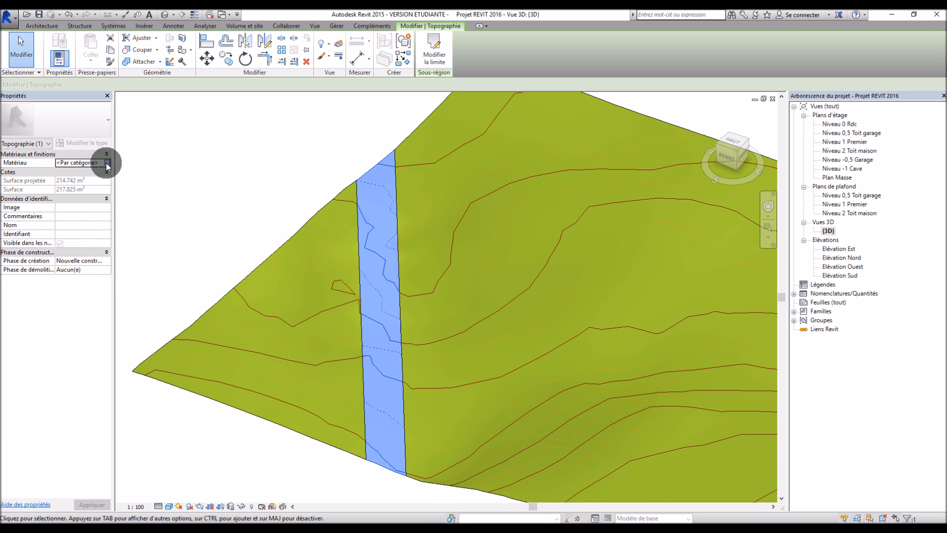
left_click(107, 162)
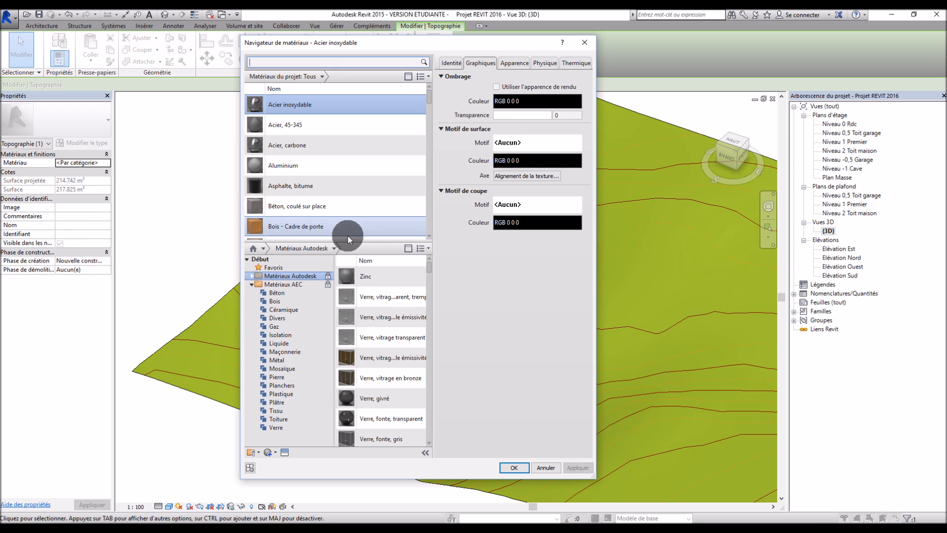
left_click(303, 186)
left_click(514, 467)
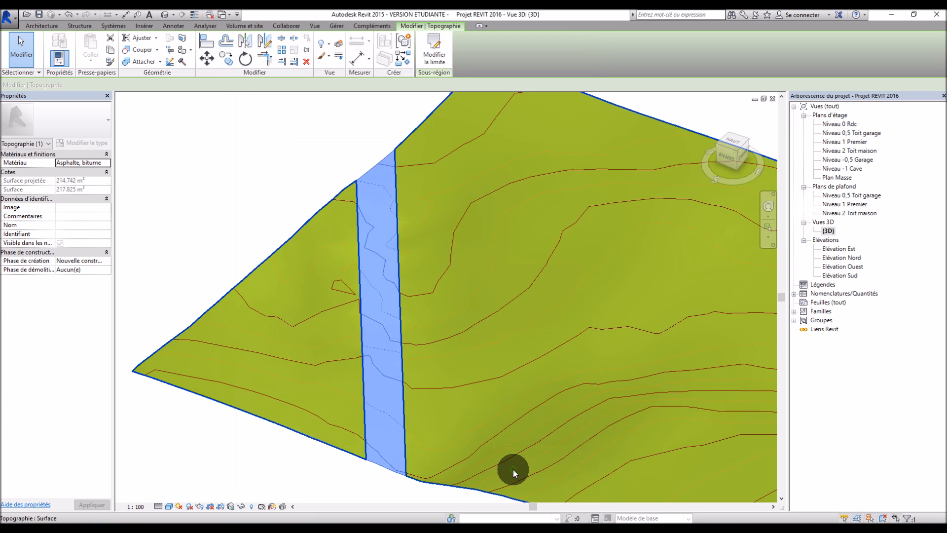
left_click(305, 469)
Try a more realistic visual style on the 3D view of the terrain and its asphalt strip.
middle_click_drag(480, 385, 487, 339, "shift")
scroll(448, 285, "up", 3)
scroll(447, 285, "down", 2)
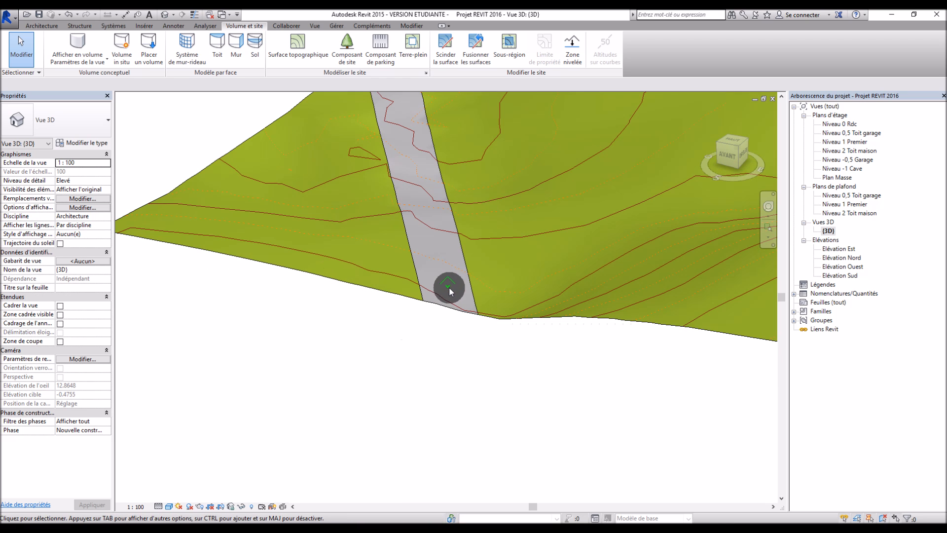
left_click(161, 509)
left_click(168, 506)
left_click(183, 496)
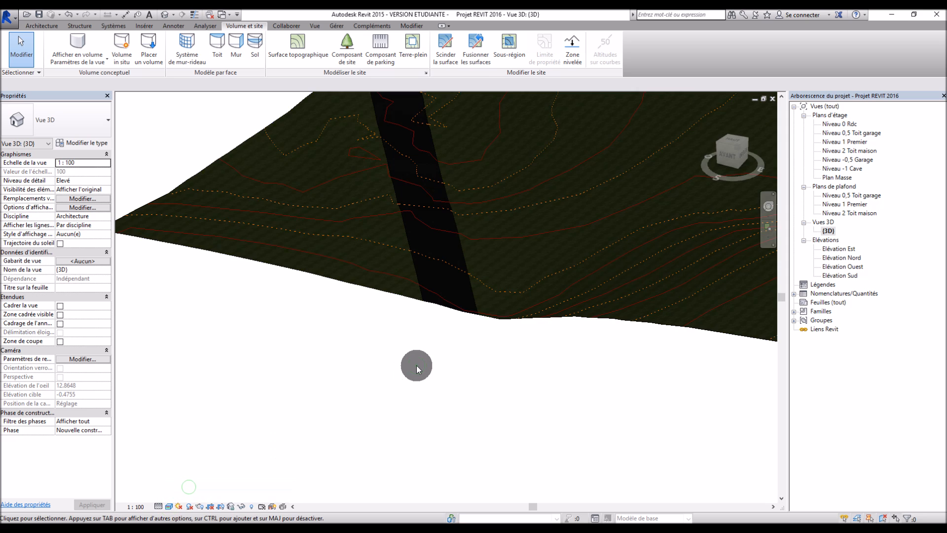
scroll(417, 365, "down", 2)
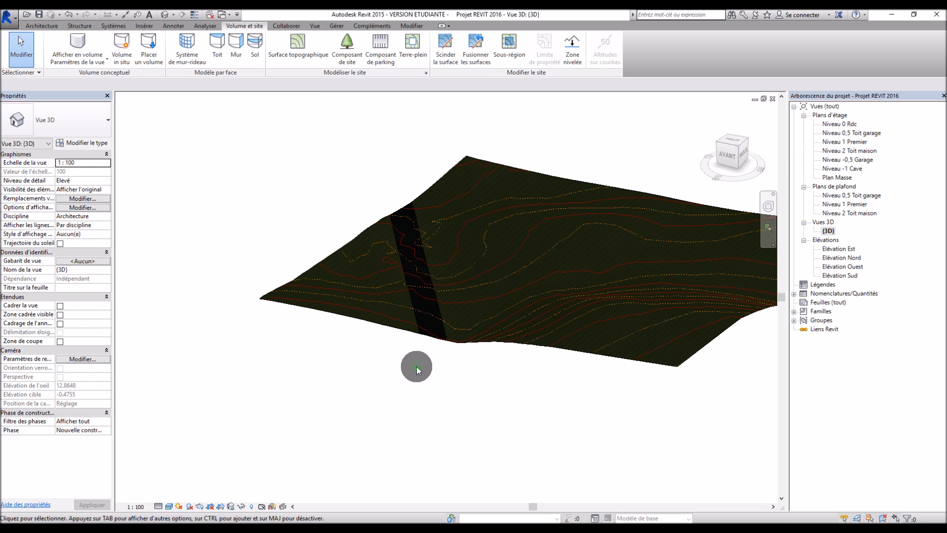
Return the 3D view to a coloured display without material textures and orbit to view the whole terrain from above.
left_click(168, 507)
left_click(191, 477)
middle_click_drag(370, 411, 649, 390, "shift")
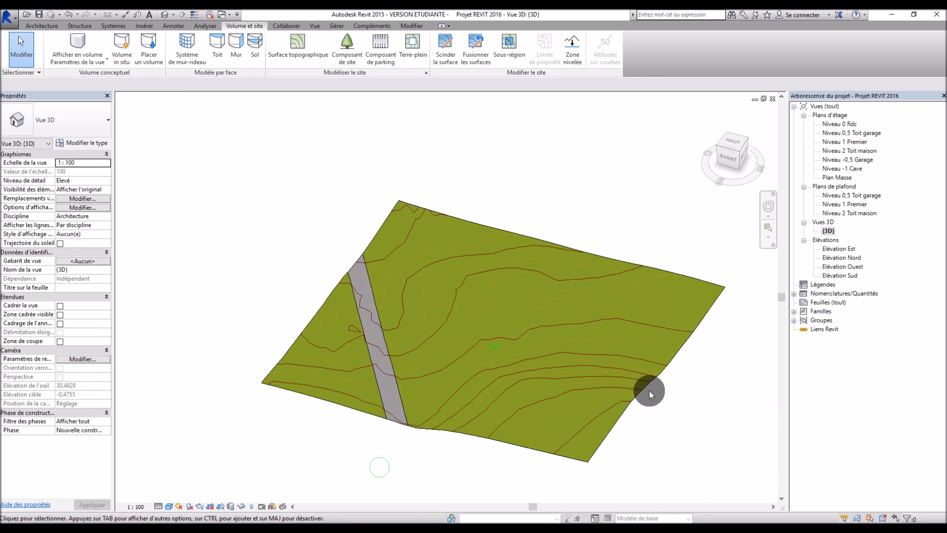
scroll(649, 391, "up", 2)
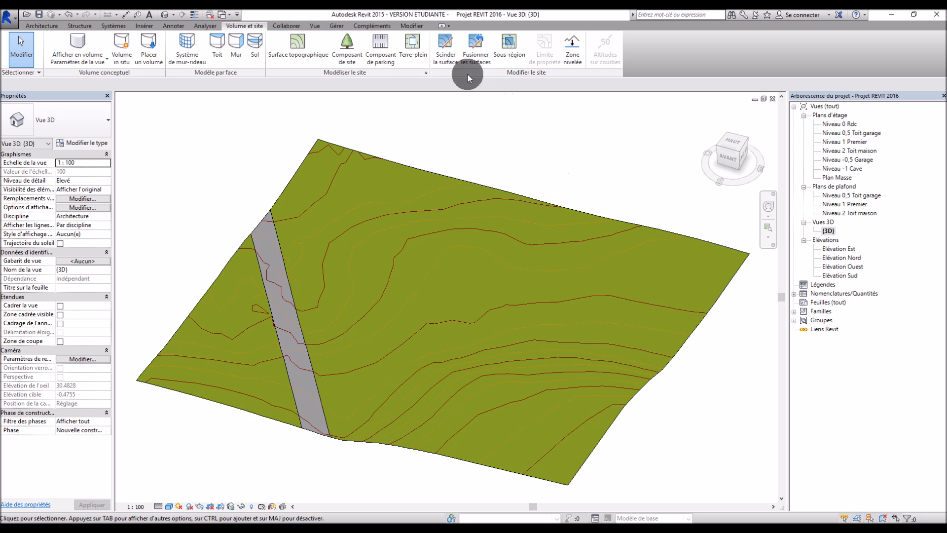
Open the Plan Masse floor plan and start a Split Surface sketch on the main terrain surface.
double_click(836, 178)
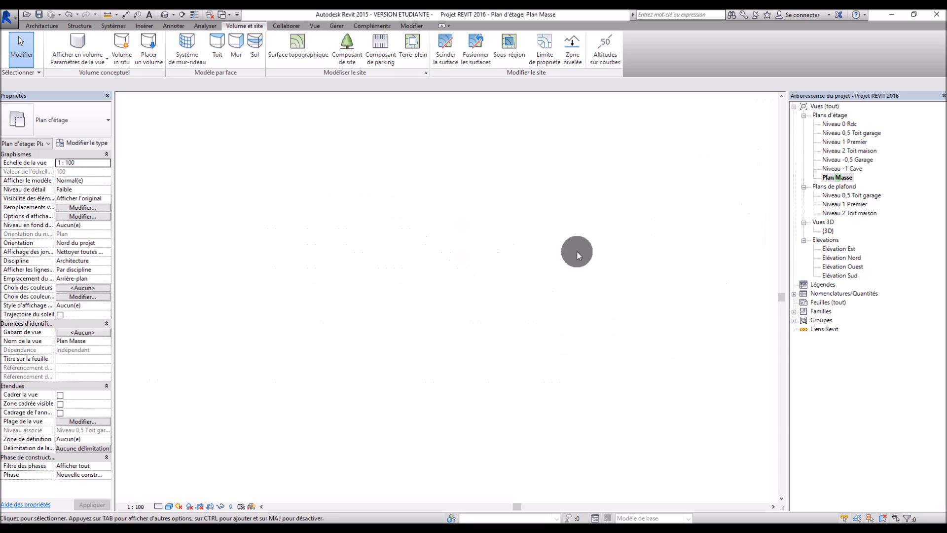
left_click(446, 49)
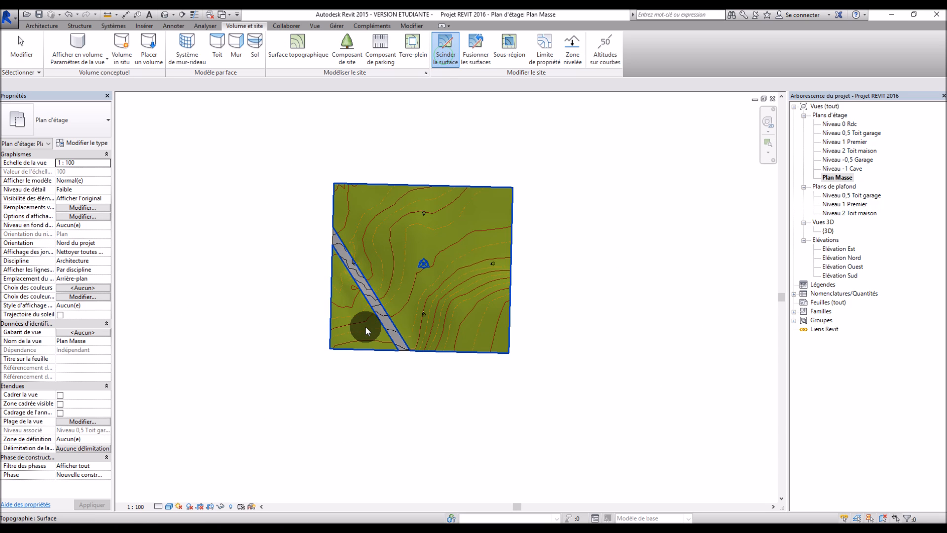
scroll(350, 330, "up", 3)
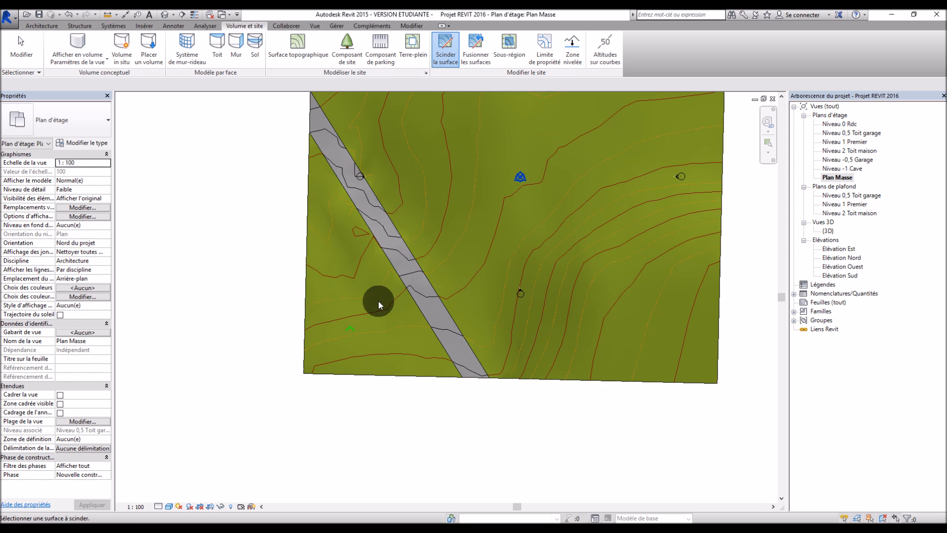
left_click(371, 307)
scroll(340, 340, "down", 2)
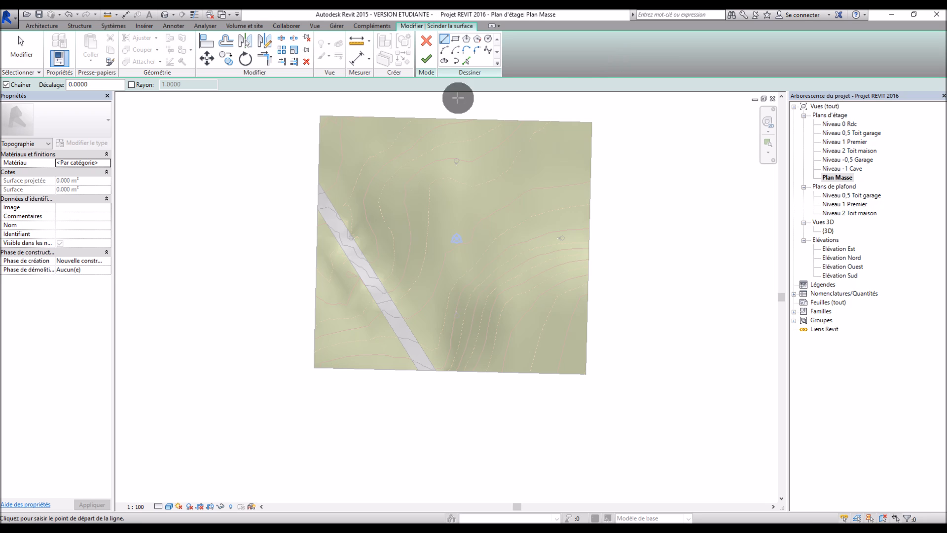
Try to pick existing edges on the terrain and strip as split lines.
left_click(467, 61)
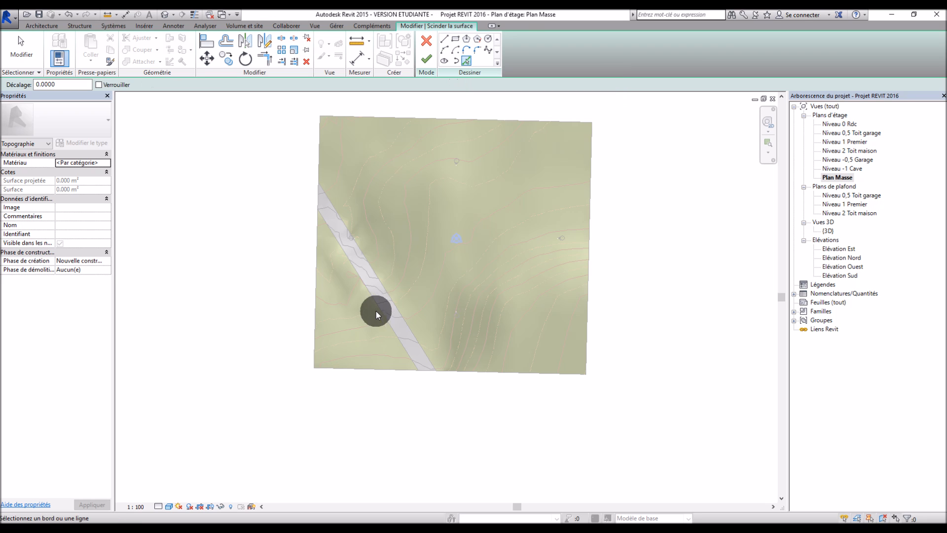
left_click(404, 326)
left_click(506, 252)
left_click(477, 182)
Split the terrain surface with a closed loop following the strip's outer edge and enclosing the small triangular corner piece.
left_click(444, 39)
scroll(328, 267, "up", 3)
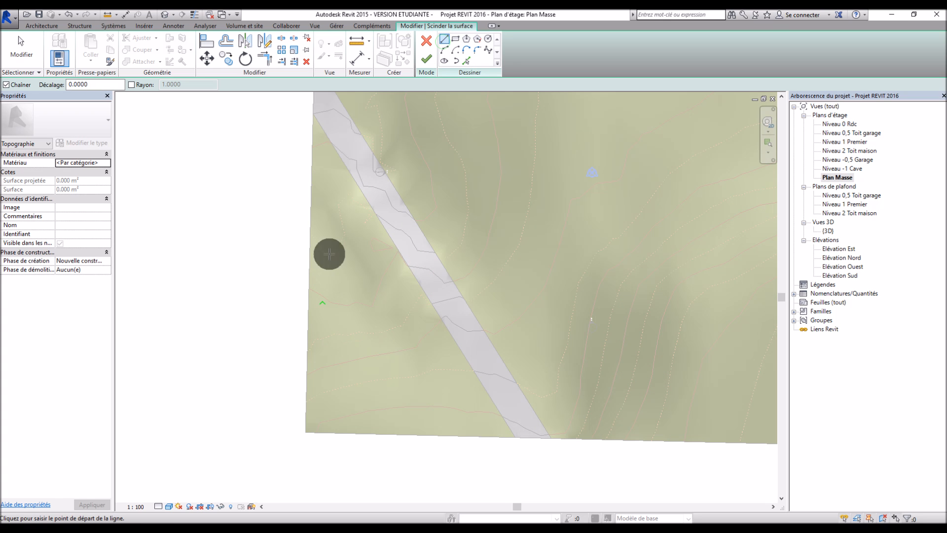
left_click(314, 113)
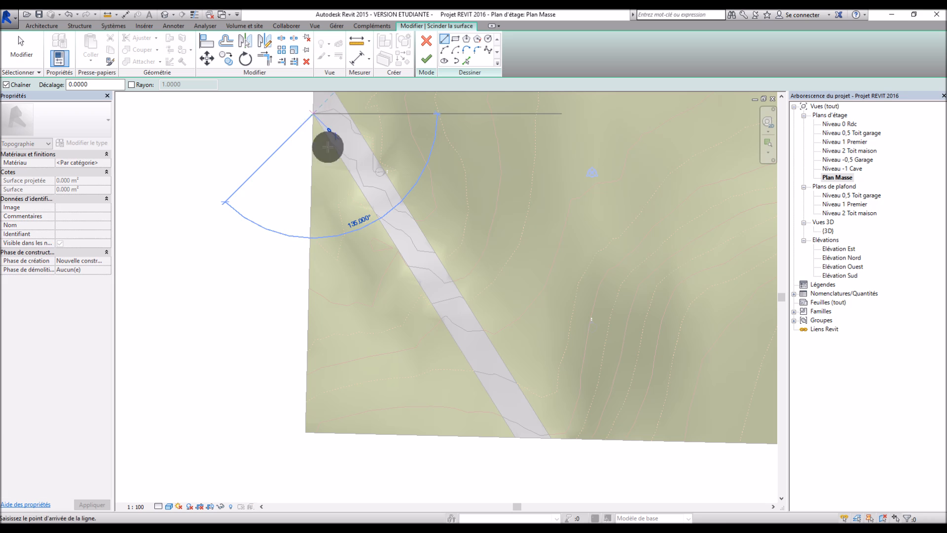
left_click(515, 438)
left_click(283, 482)
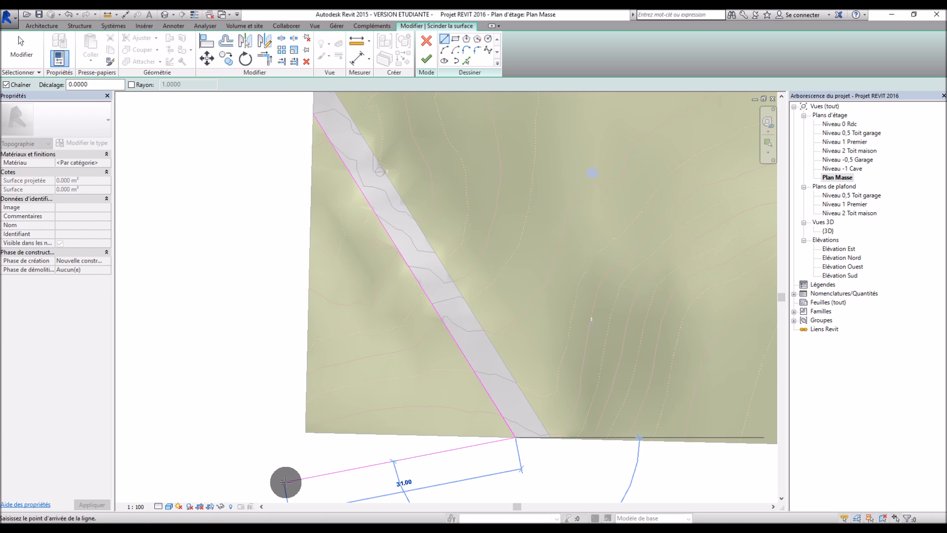
left_click(310, 115)
left_click(425, 58)
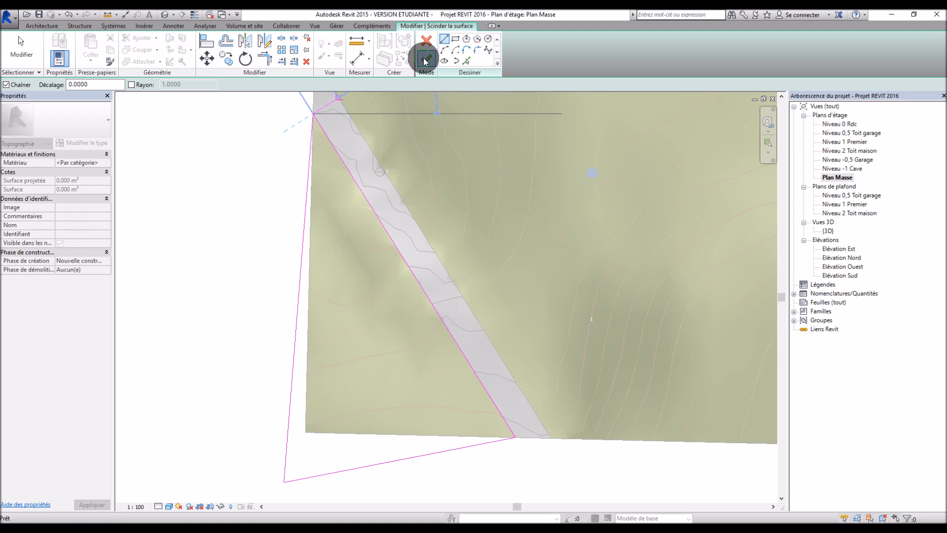
left_click(238, 243)
scroll(196, 315, "down", 4)
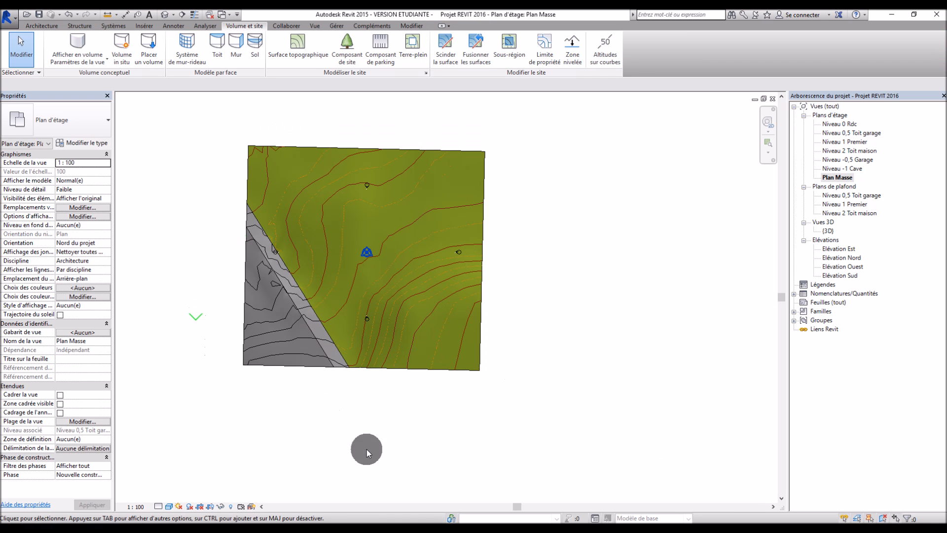
Open the {3D} view and delete the triangular terrain piece cut off beyond the strip.
double_click(828, 231)
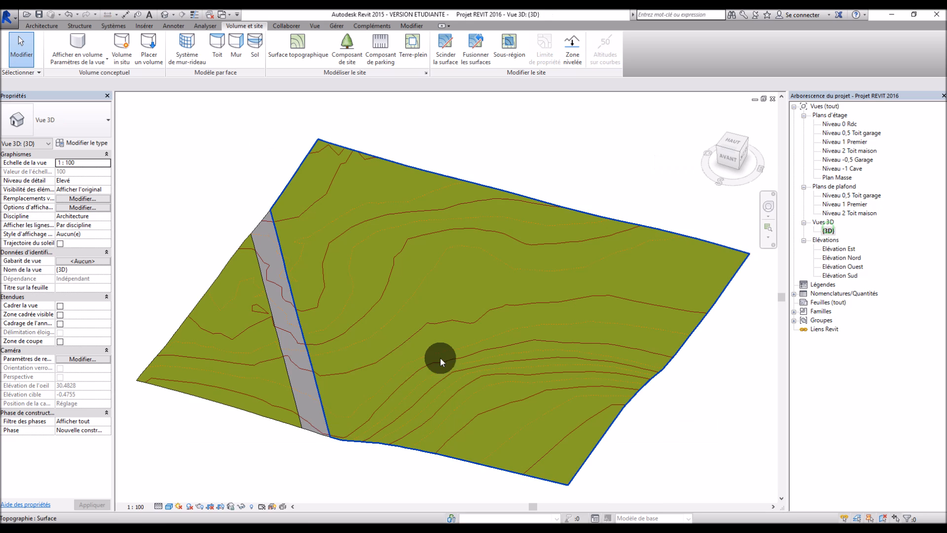
left_click(234, 360)
key("Delete")
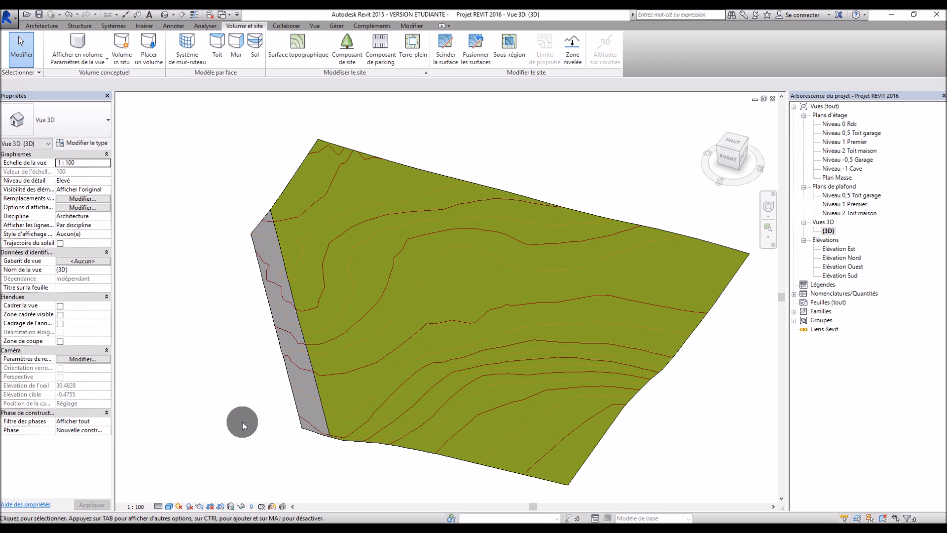
Select the large terrain surface and the triangular corner piece in turn to examine them as separate surfaces.
middle_click_drag(242, 422, 259, 409, "shift")
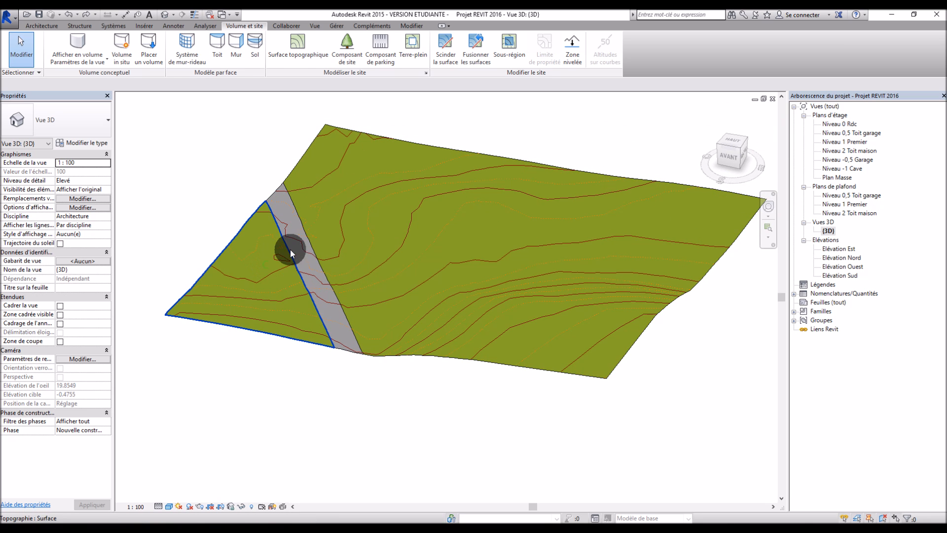
left_click(346, 220)
key("Escape")
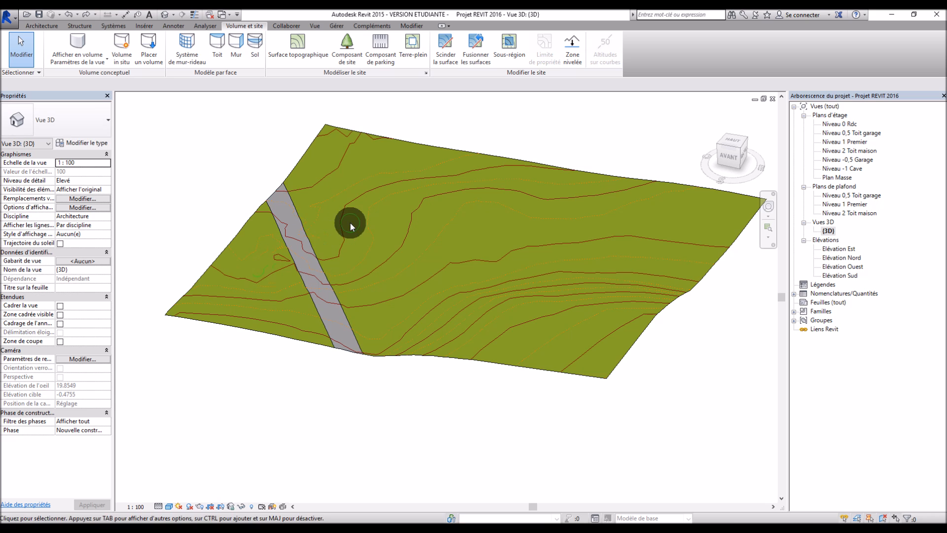
left_click(390, 143)
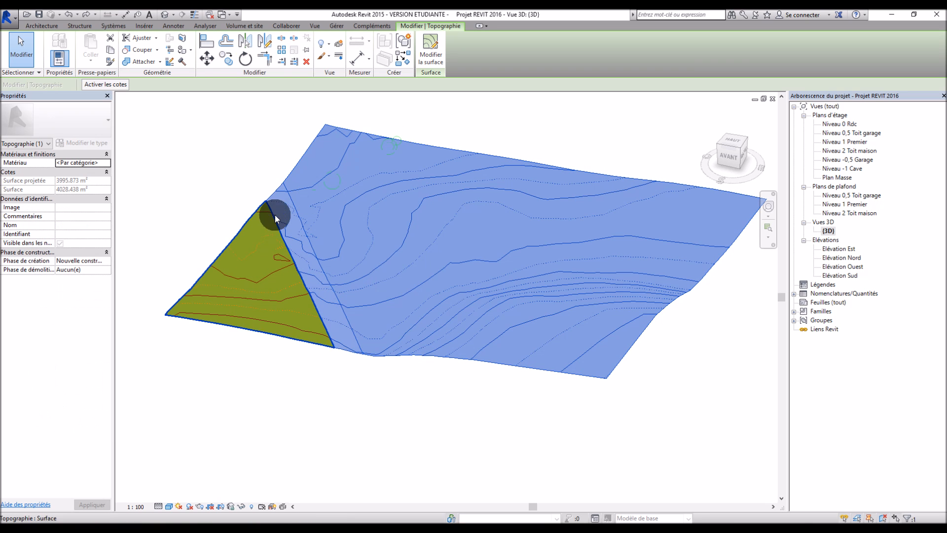
left_click(249, 226)
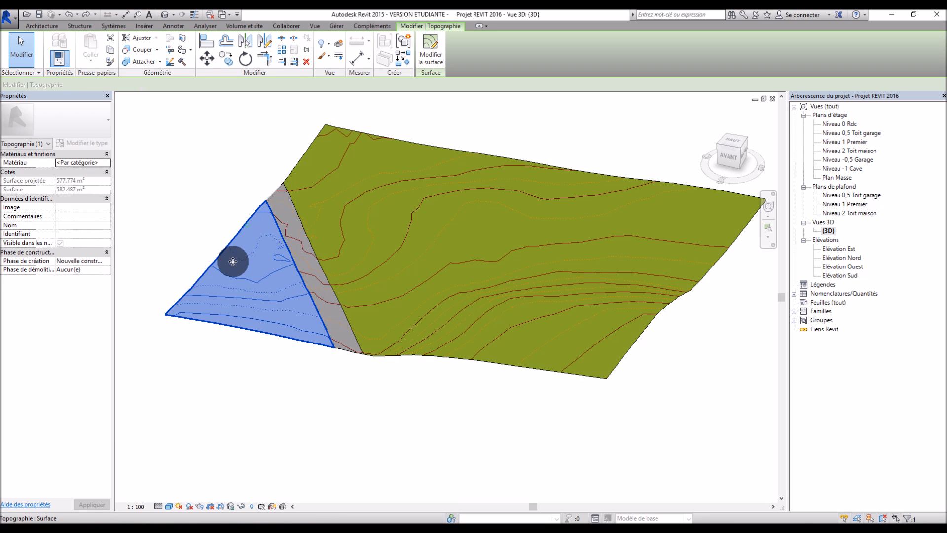
left_click(313, 383)
Undo the recent changes back to before the terrain surface was split.
key("ctrl+z")
key("ctrl+z")
key("ctrl+z")
key("ctrl+z")
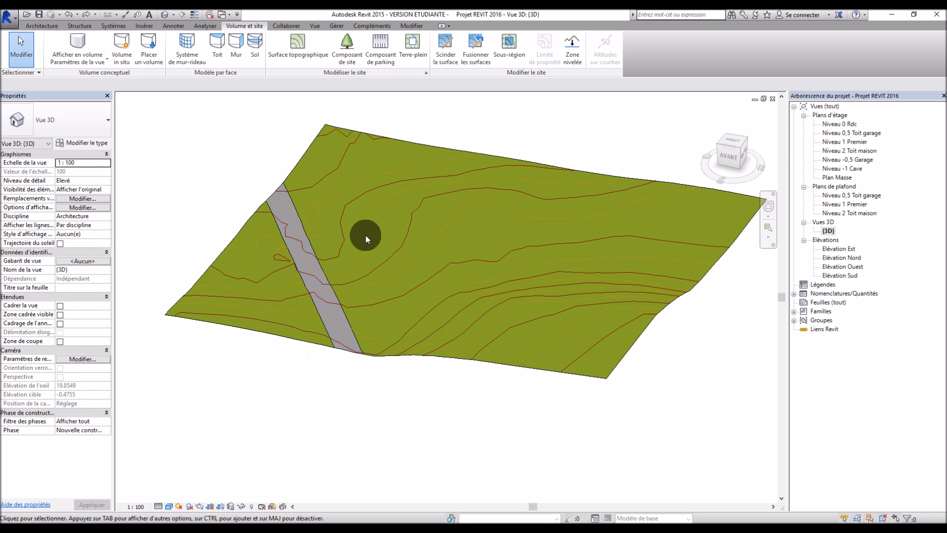
left_click(315, 171)
left_click(541, 110)
scroll(380, 410, "down", 2)
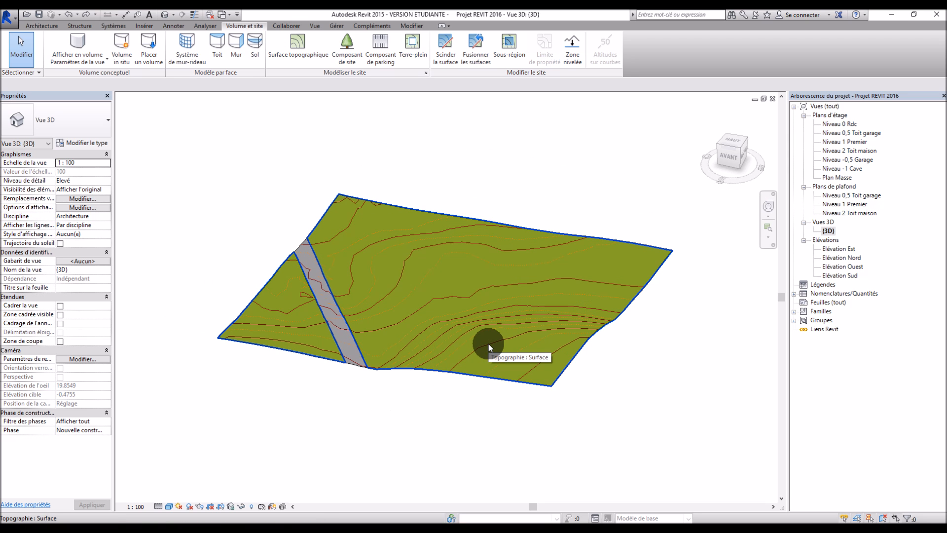
scroll(488, 342, "up", 1)
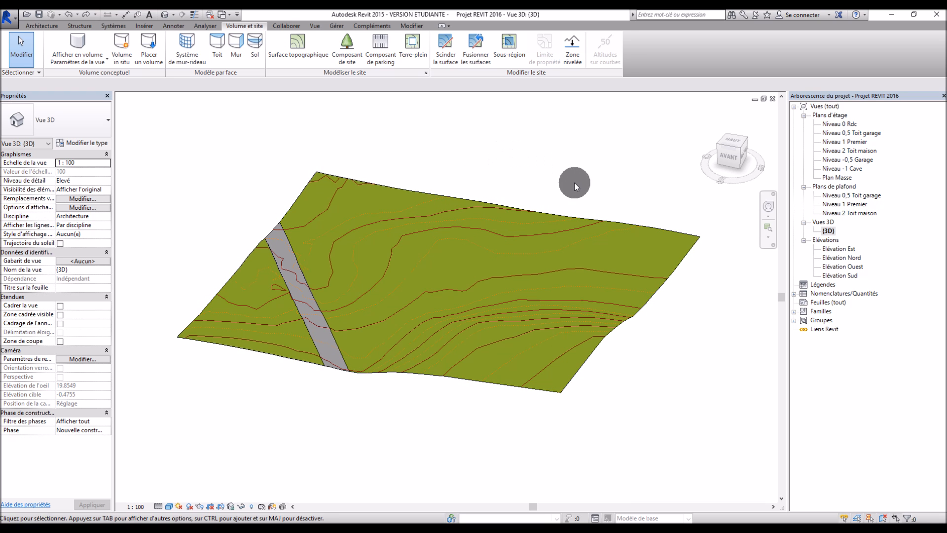
mouse_move(431, 193)
middle_mouse_down("shift")
mouse_move(456, 254)
mouse_move(446, 268)
mouse_move(487, 201)
middle_mouse_up("shift")
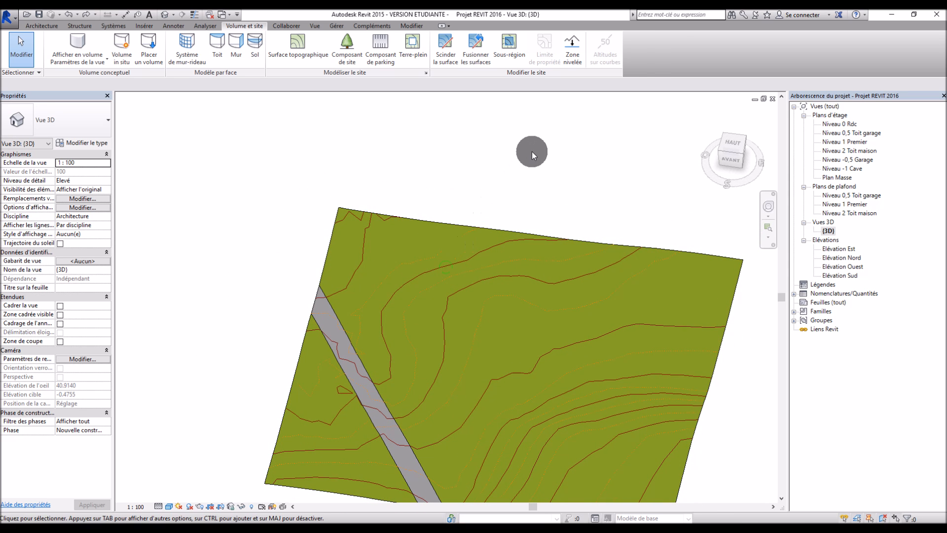
Open the Plan Masse floor plan and start a property line created by sketching.
double_click(836, 177)
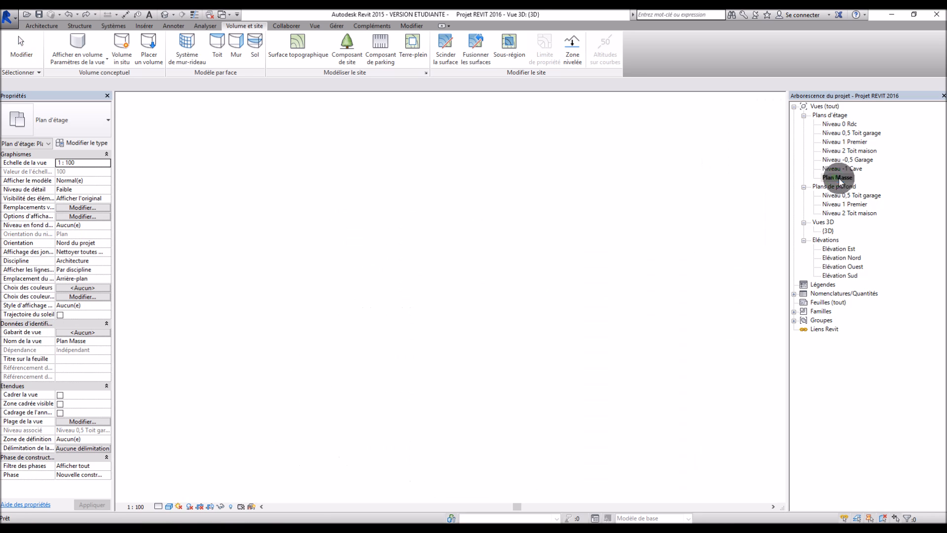
scroll(569, 254, "down", 4)
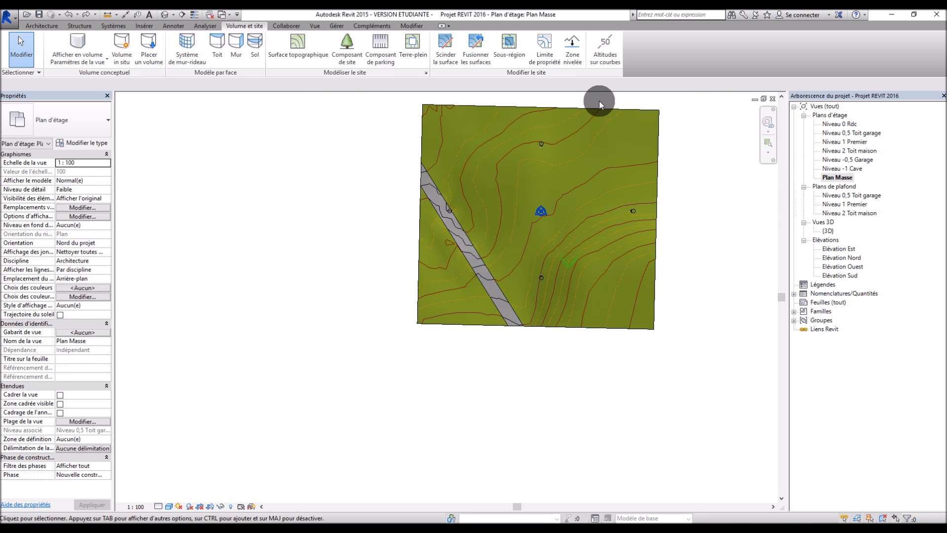
scroll(600, 102, "up", 4)
scroll(599, 102, "down", 1)
scroll(720, 229, "up", 1)
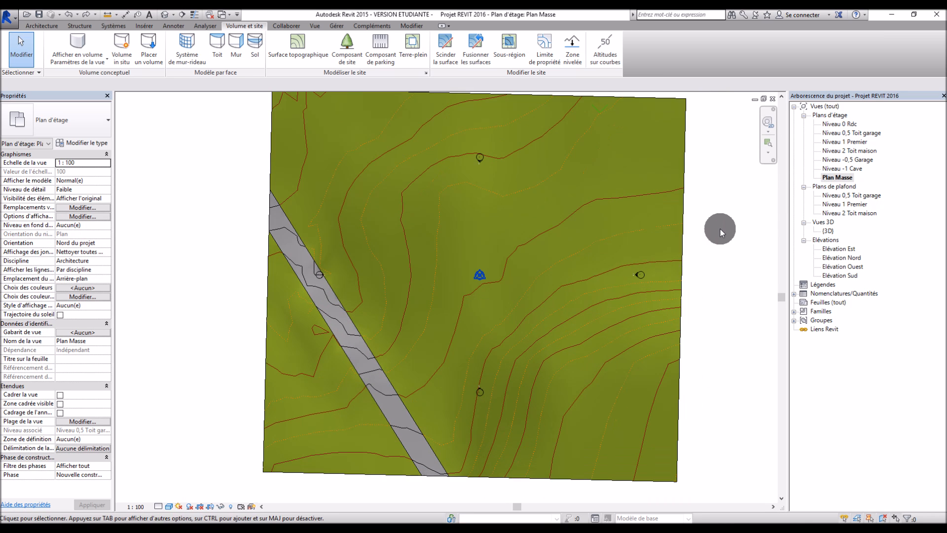
left_click(546, 60)
left_click(439, 219)
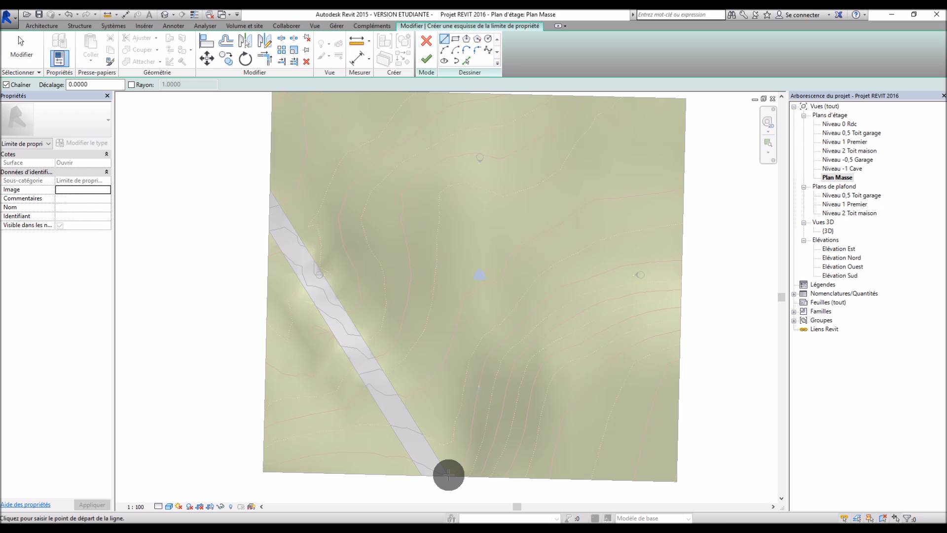
Sketch a closed four-sided property boundary on the terrain, with one side about 58 m long along the strip's inner edge, and finish it.
left_click(448, 475)
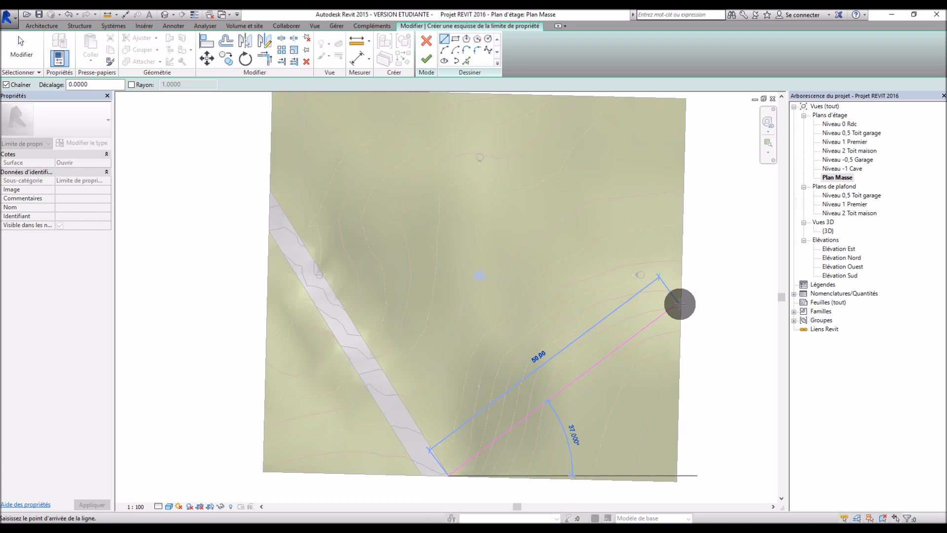
left_click(679, 320)
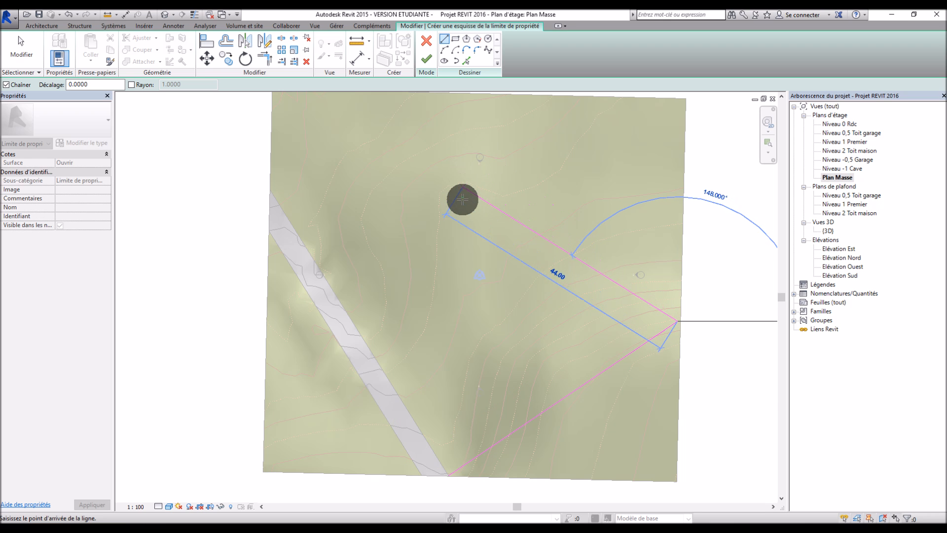
scroll(462, 198, "down", 1)
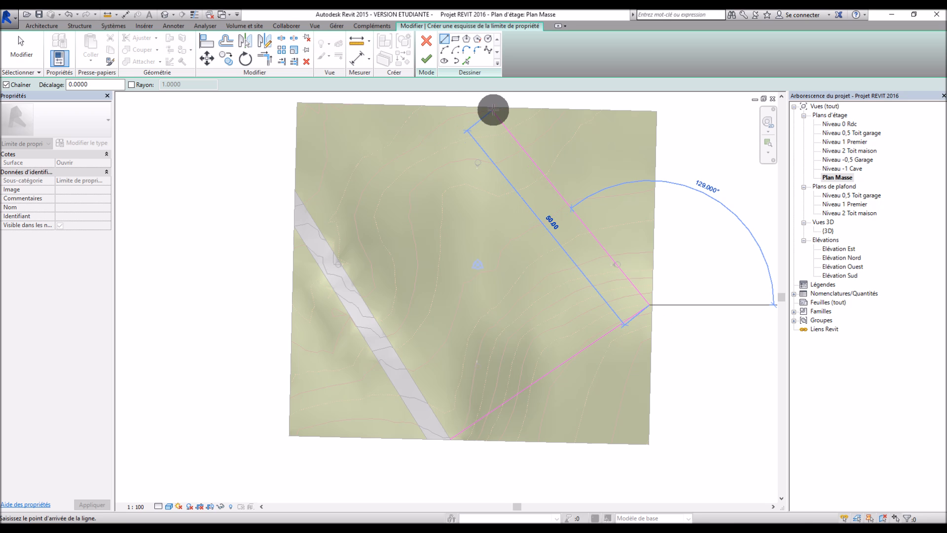
left_click(497, 111)
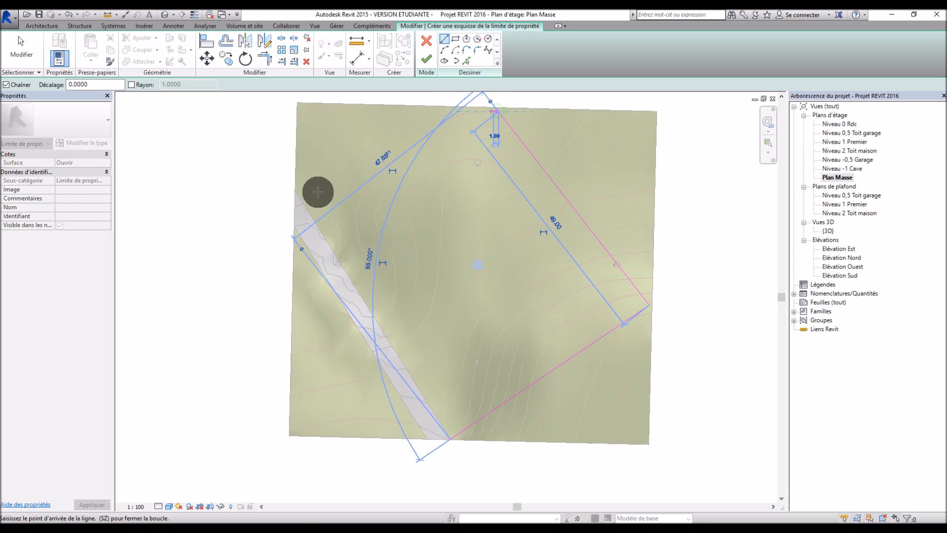
left_click(299, 191)
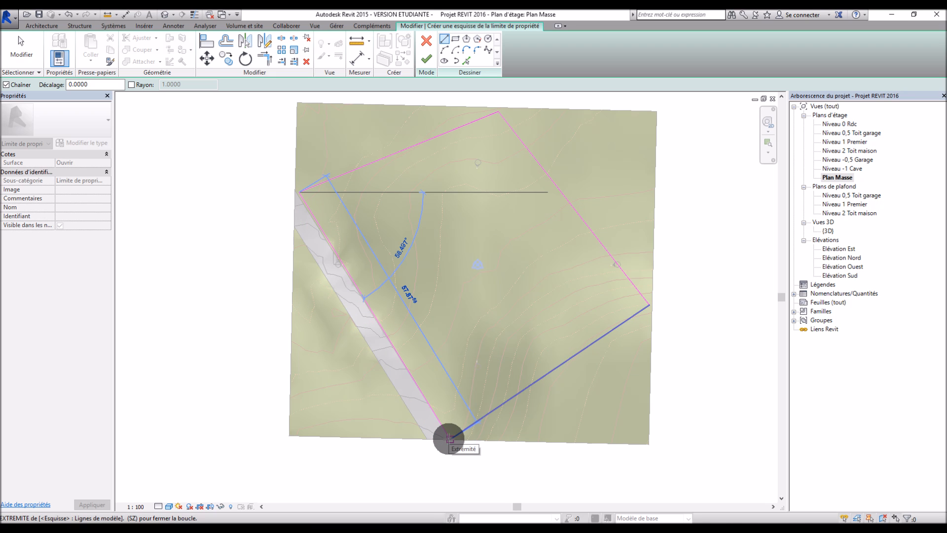
left_click(449, 438)
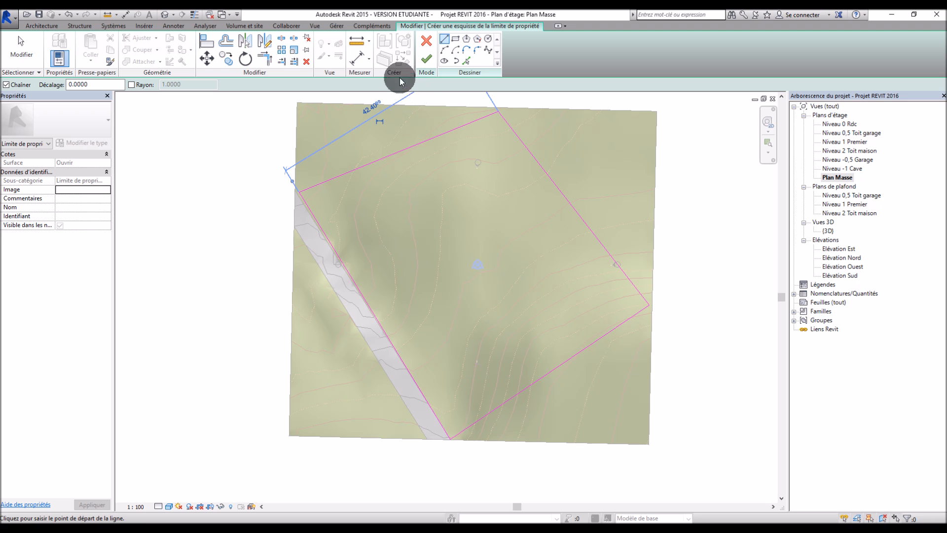
left_click(426, 61)
key("Escape")
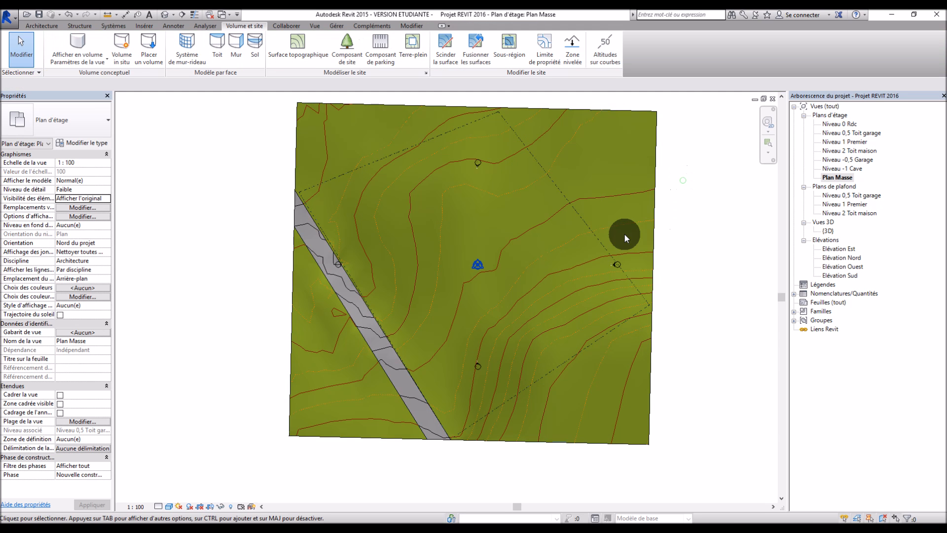
scroll(536, 232, "up", 4)
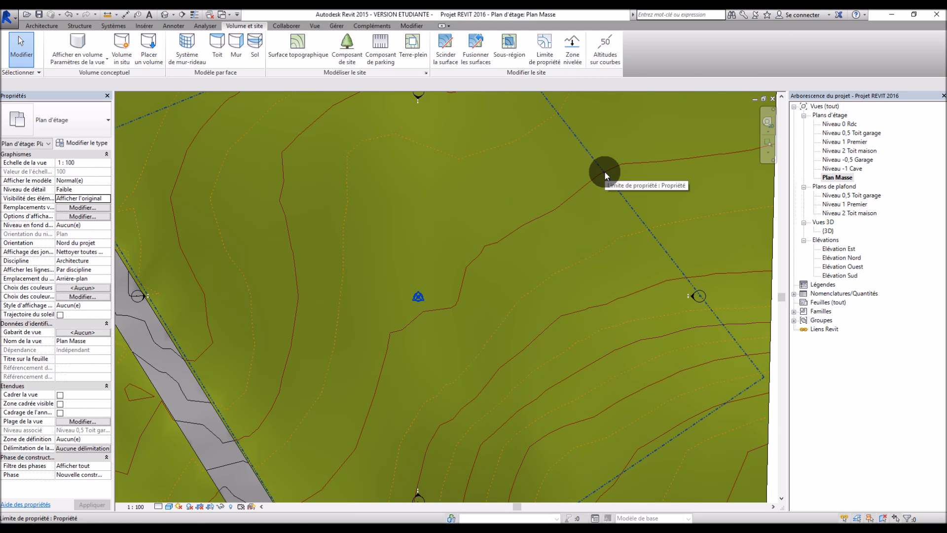
scroll(599, 173, "down", 4)
scroll(377, 363, "down", 2)
left_click(466, 153)
scroll(481, 284, "up", 1)
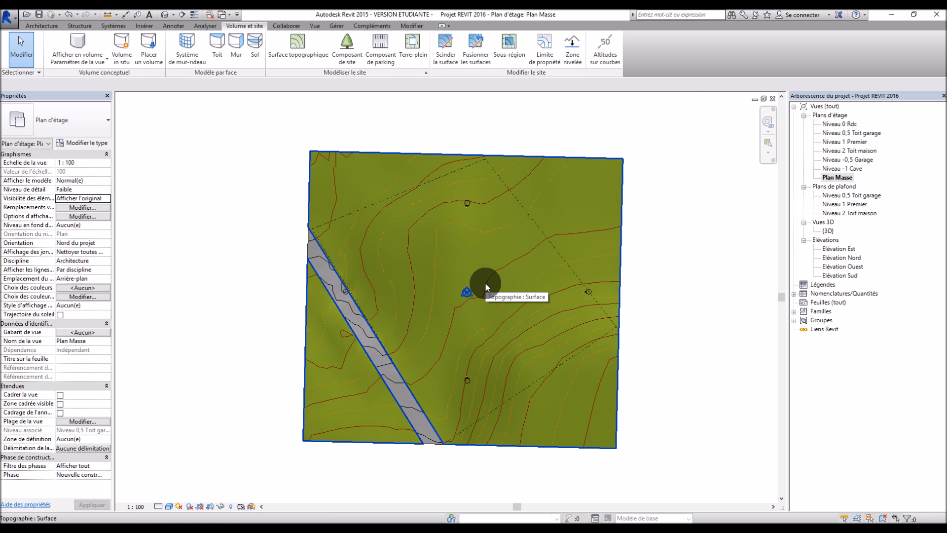
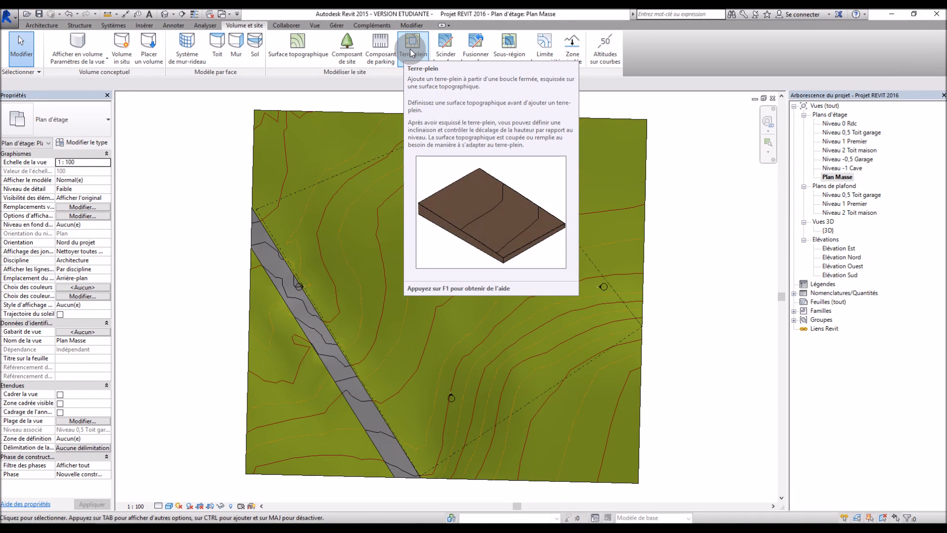
Start a building pad and sketch its first boundary edge as a 9.3 m horizontal line on the terrain inside the property line.
left_click(410, 49)
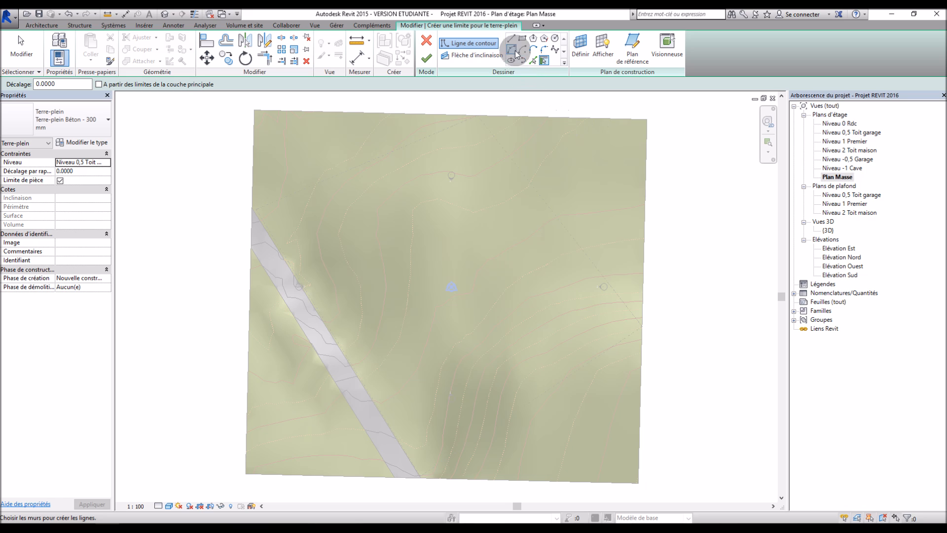
scroll(446, 201, "up", 1)
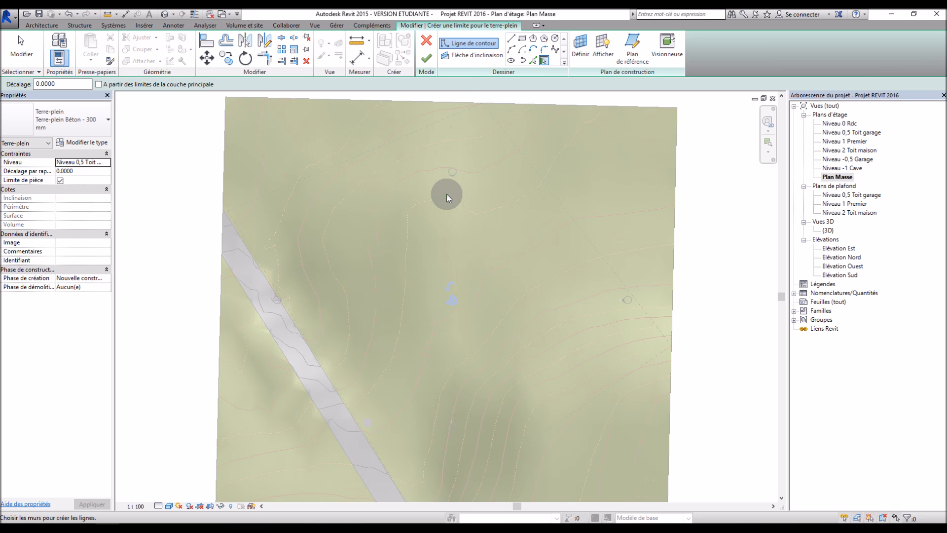
left_click(511, 38)
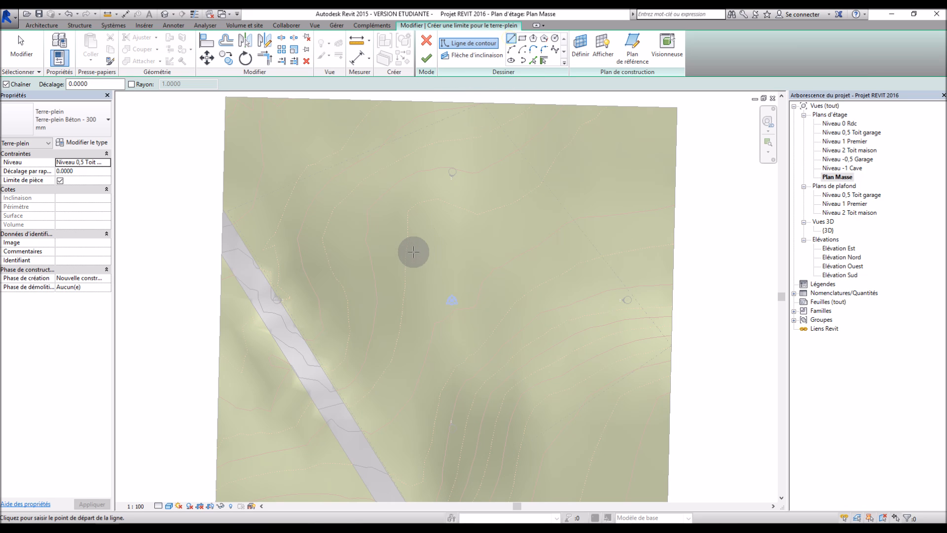
scroll(409, 237, "up", 2)
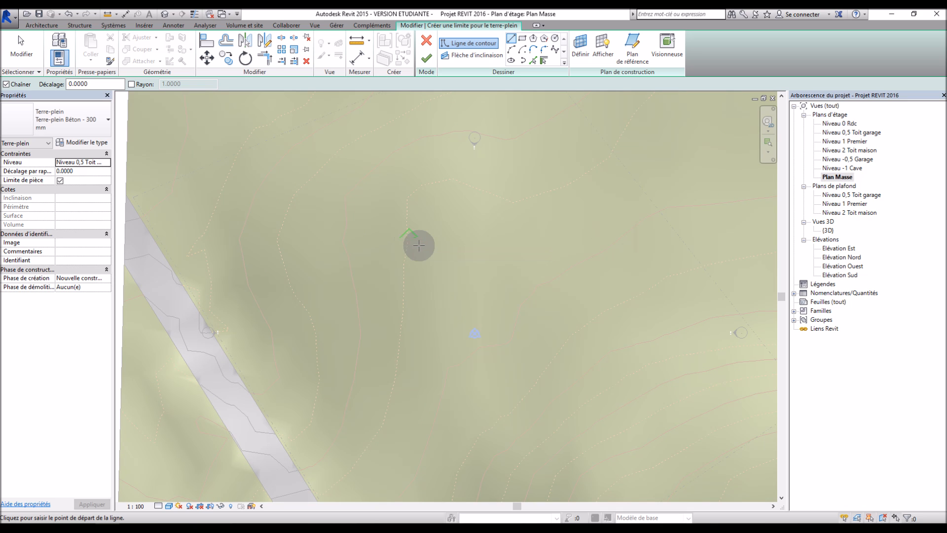
left_click(418, 245)
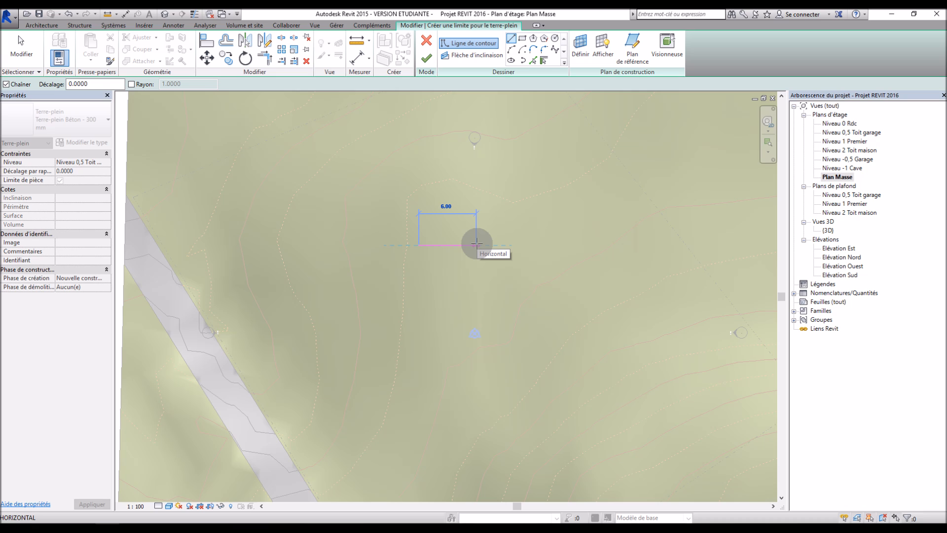
type("9")
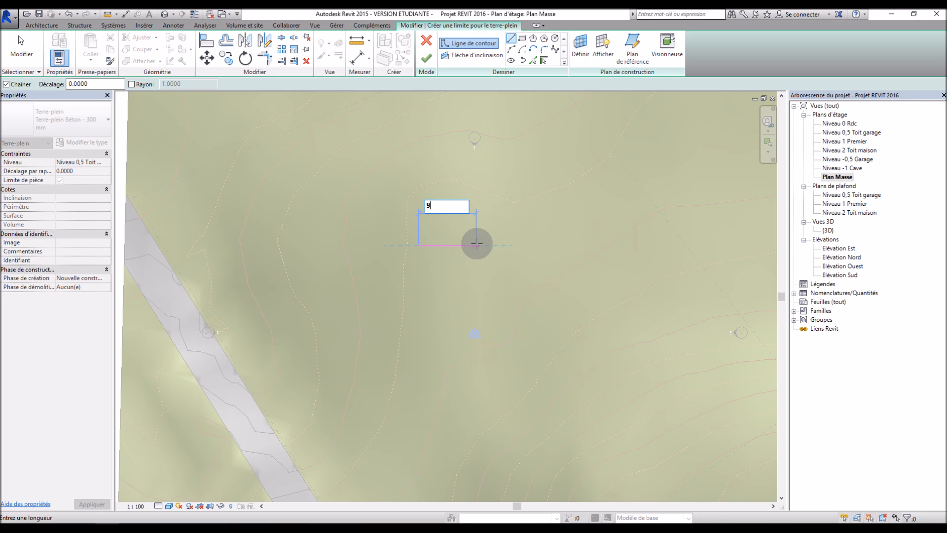
type(".3")
key("Return")
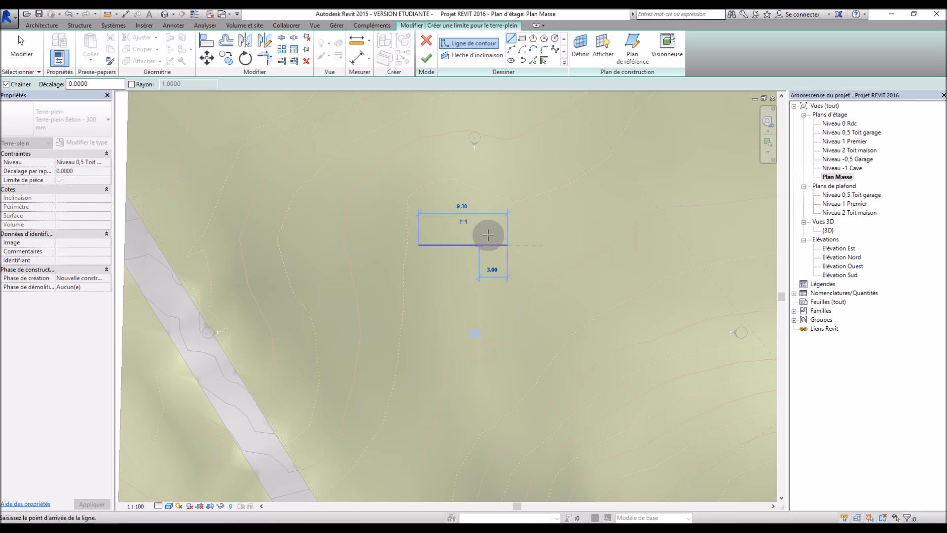
Continue the pad outline from the edge's east end with segments 2.1 m north, 4.2 m east and 8.51 m north.
type("2.1")
key("Return")
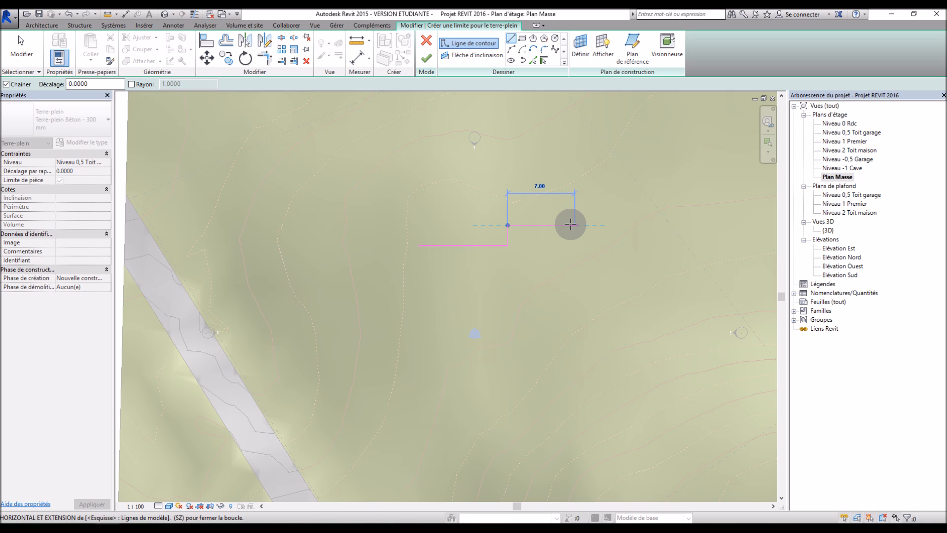
type("5")
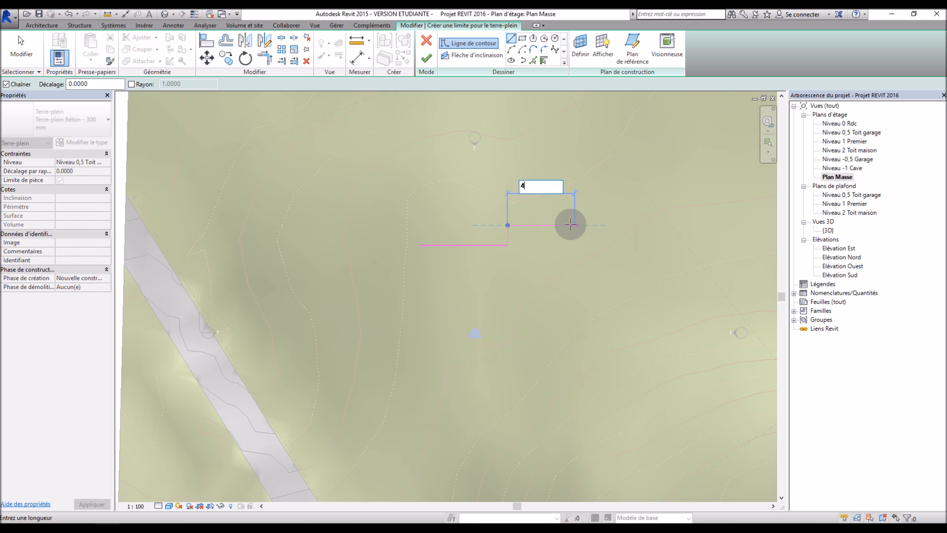
type(".2")
key("Return")
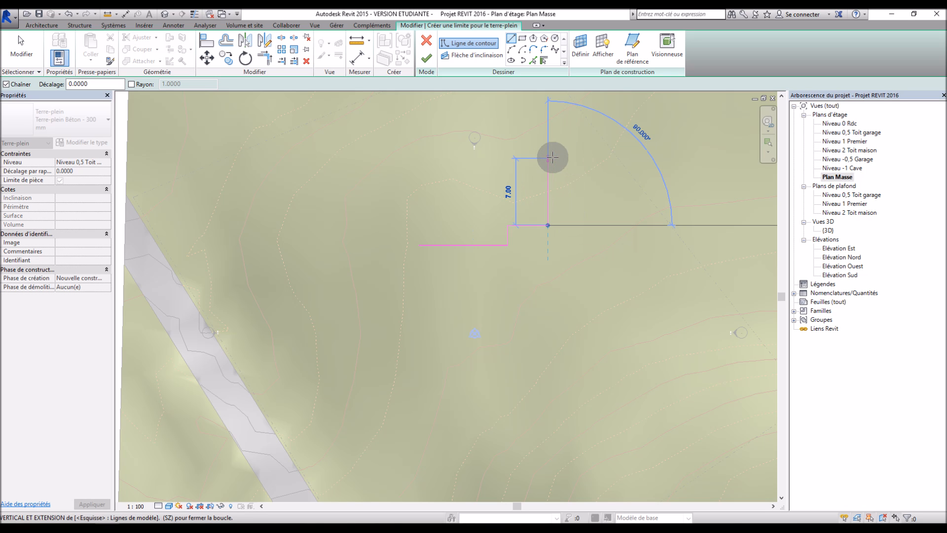
type("8.51")
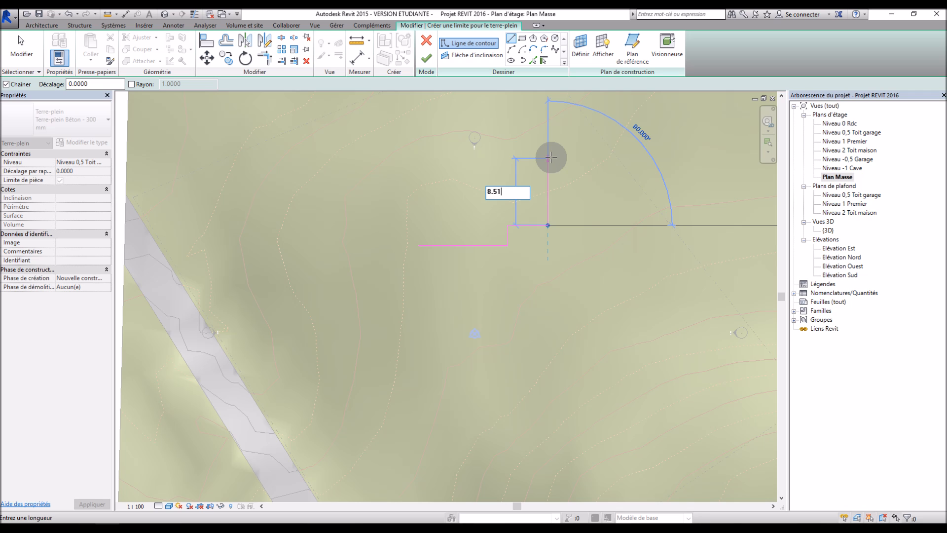
key("Return")
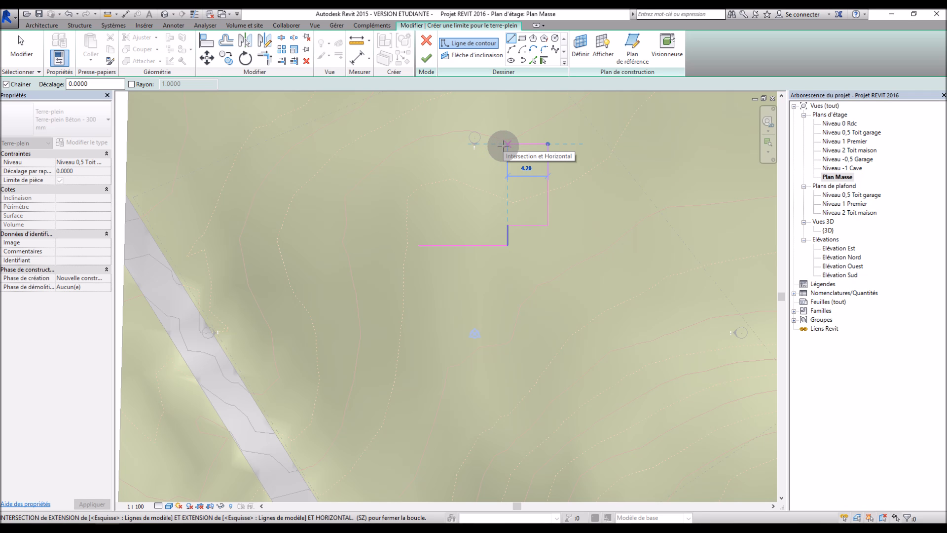
Extend the pad outline 4.2 m back west and 1.18 m north, and end the line chain there.
type("4.")
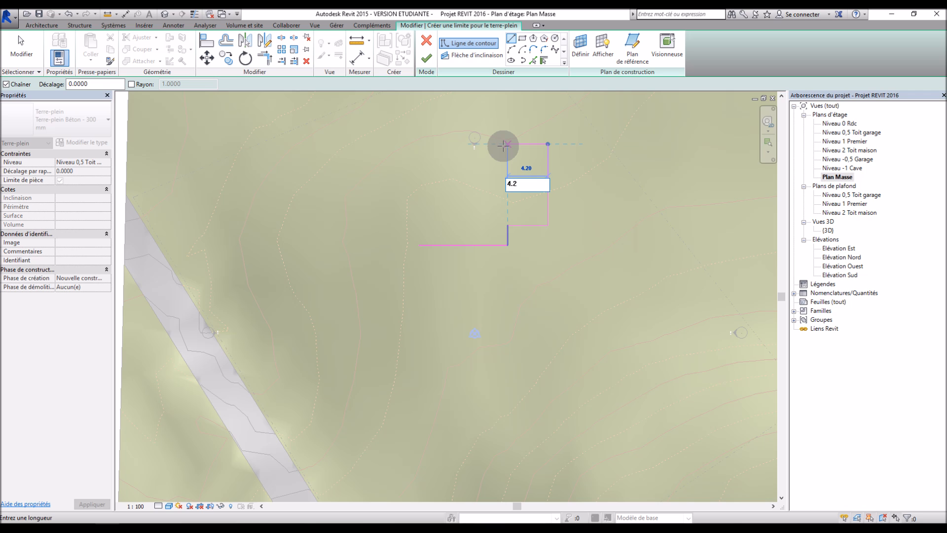
type("2")
key("Return")
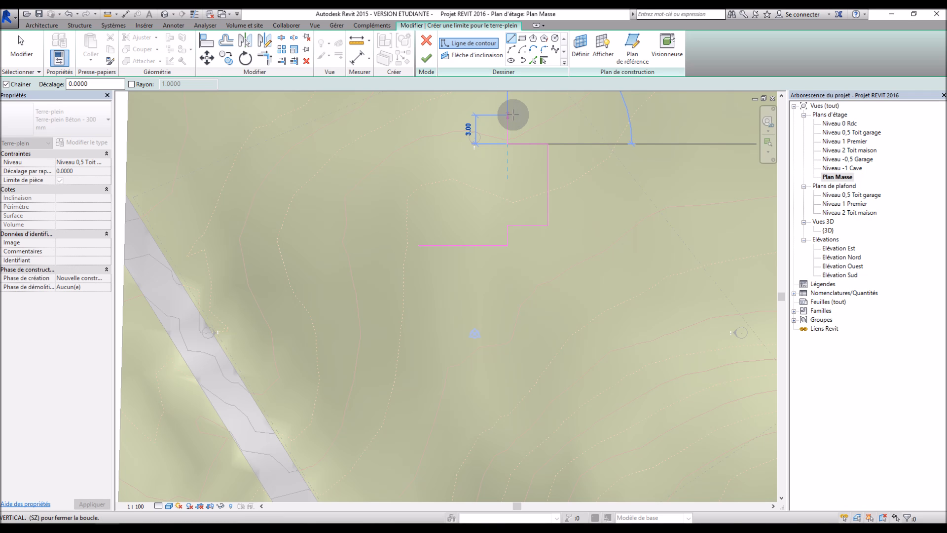
type("1.18")
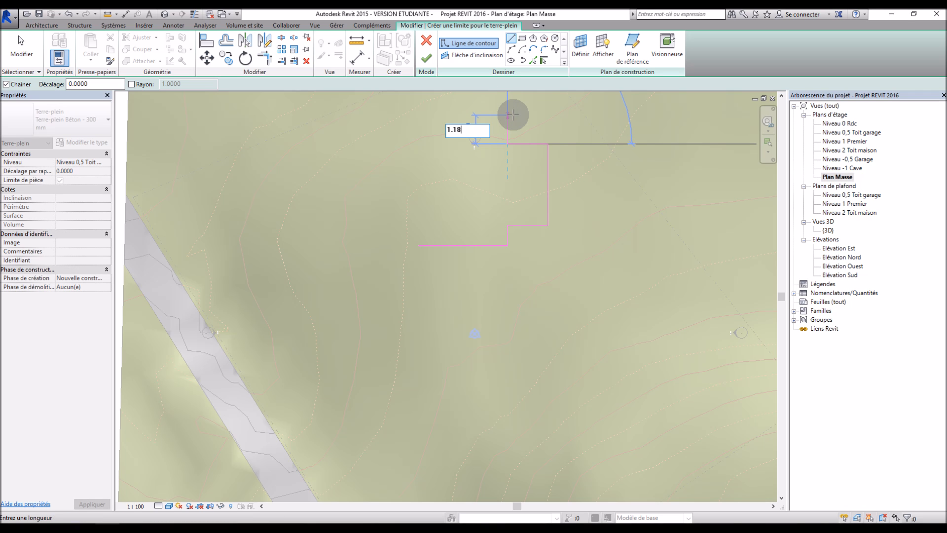
key("Return")
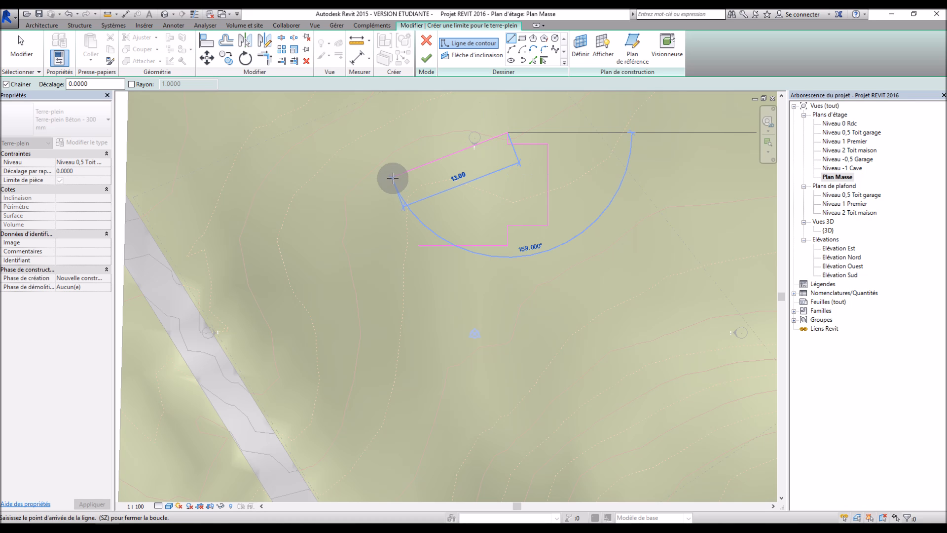
key("Escape")
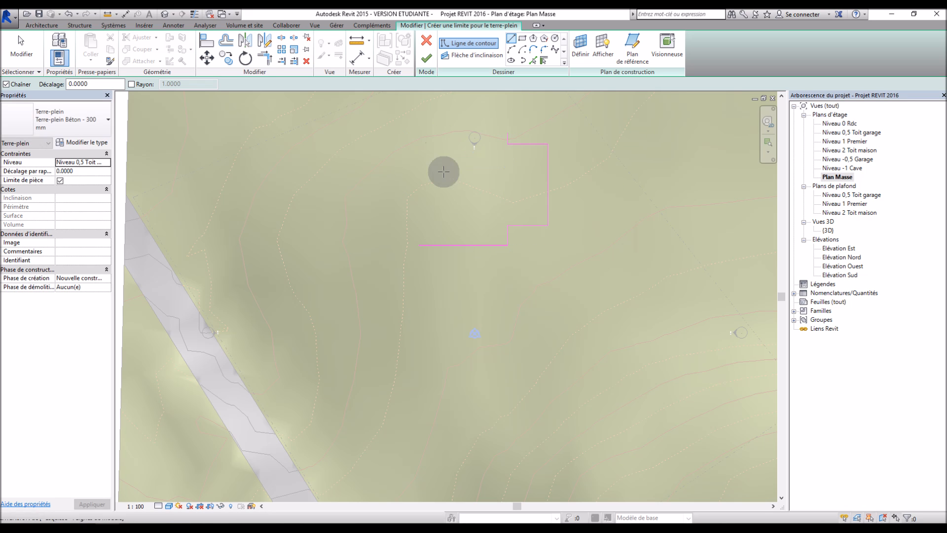
From the west end of the 9.3 m edge, sketch pad boundary segments 3.3 m north, 1.3 m east and 7.5 m north.
left_click(419, 245)
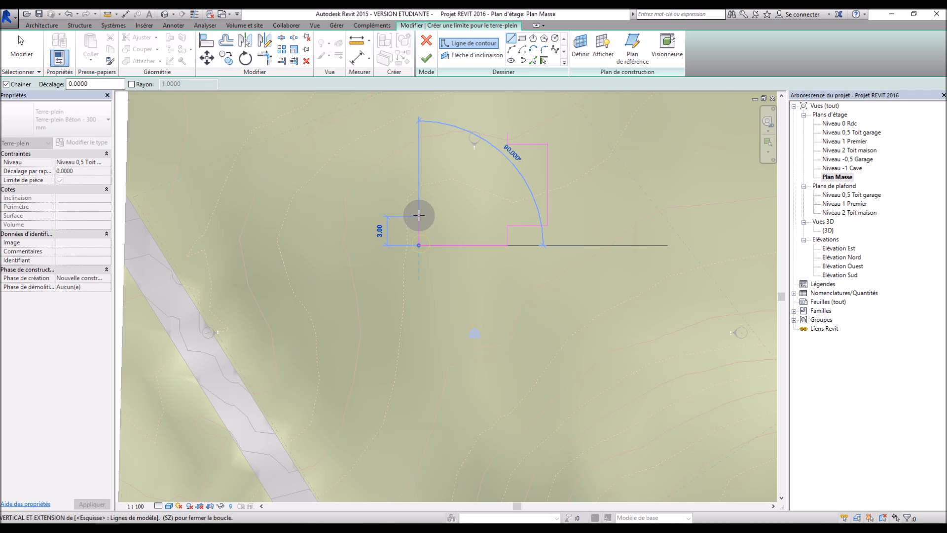
type("3.3")
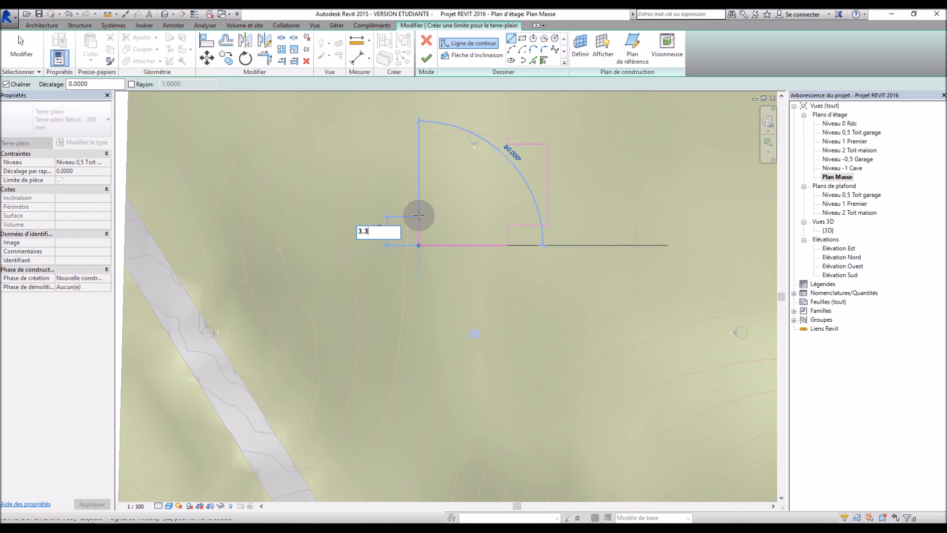
key("Return")
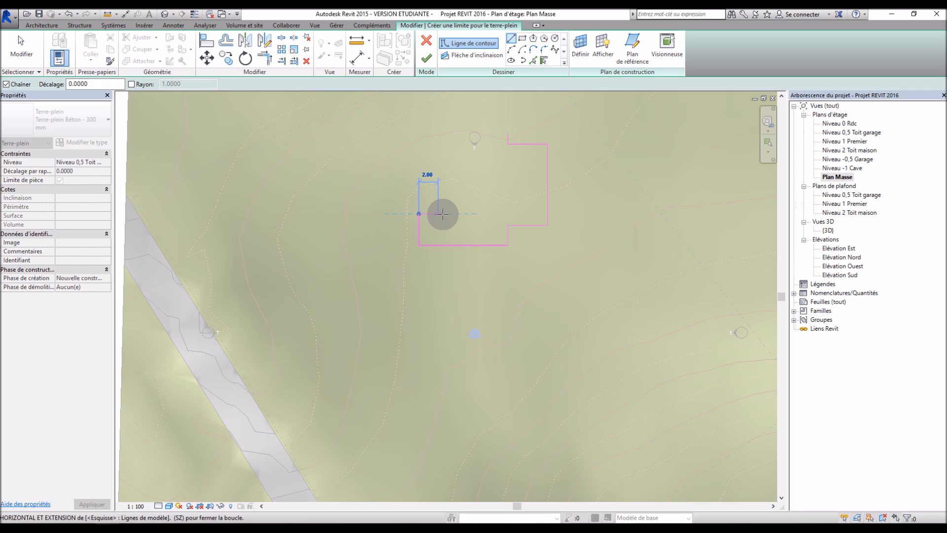
type("1.3")
key("Return")
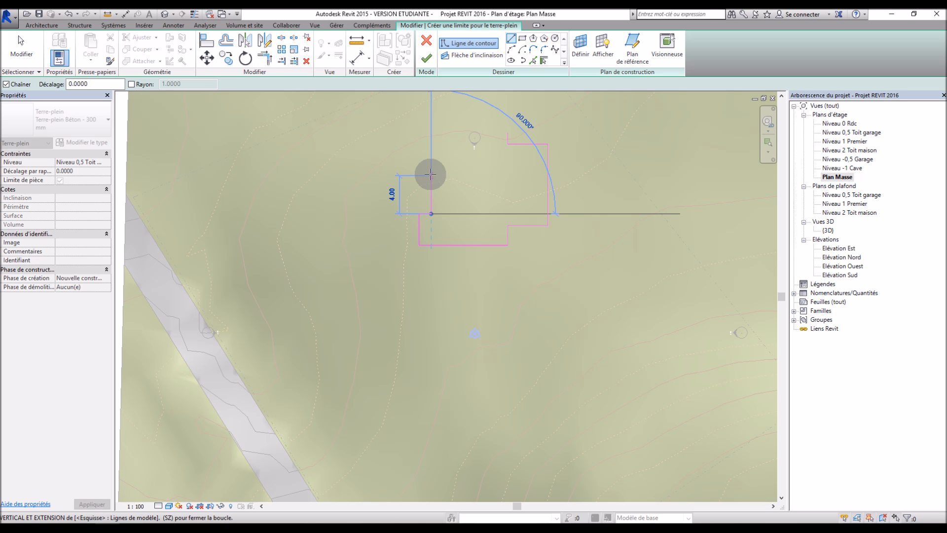
type("7.5")
key("Return")
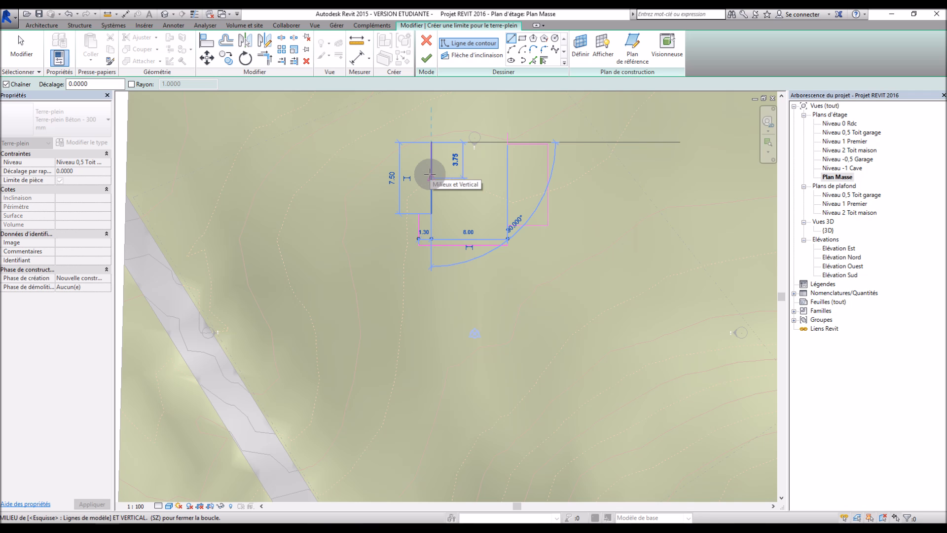
Continue the west side of the pad outline 3.6 m east and 0.9 m north, and end the line chain.
left_click(431, 142)
type("3")
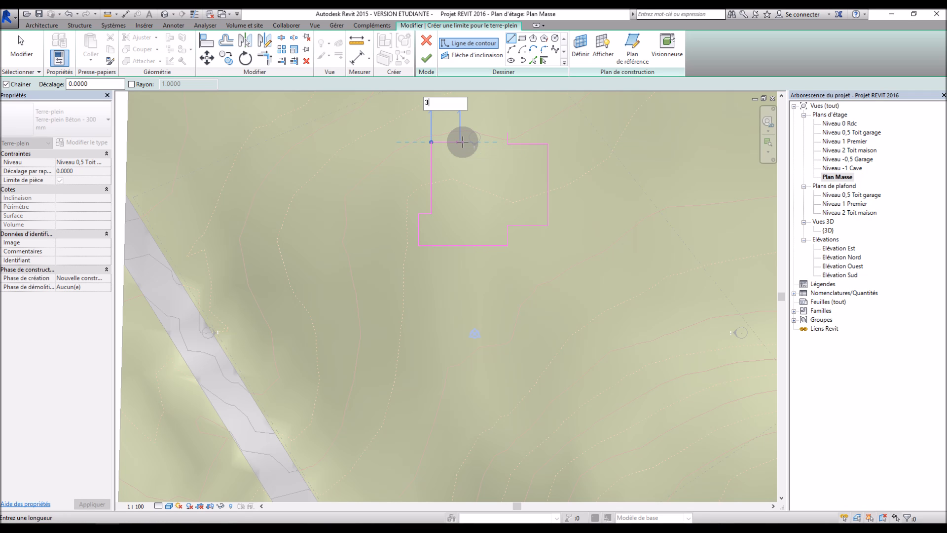
type(".6")
key("Return")
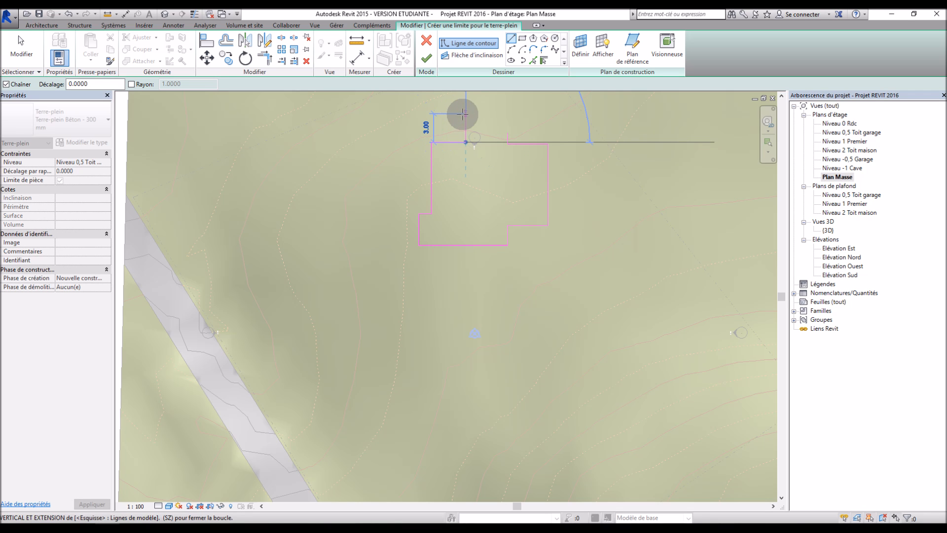
type("0")
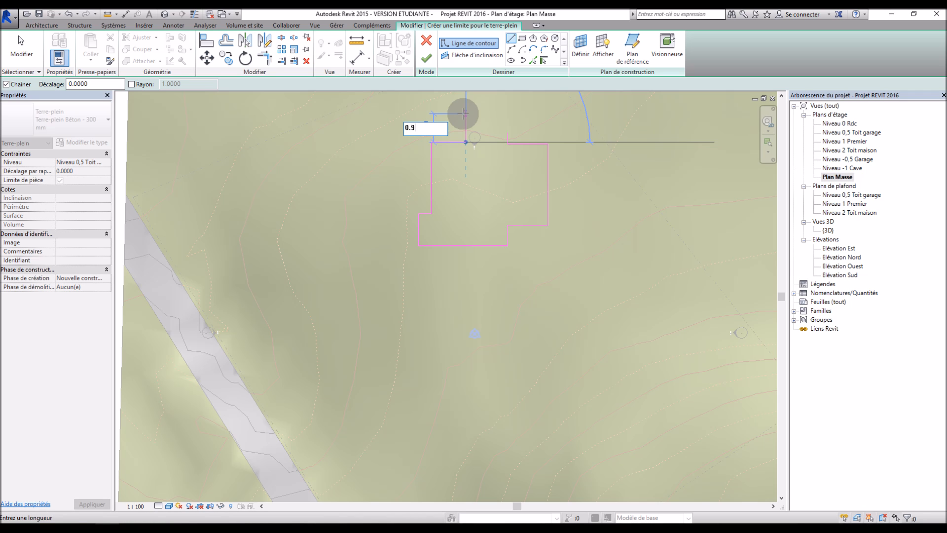
type(".9")
key("Return")
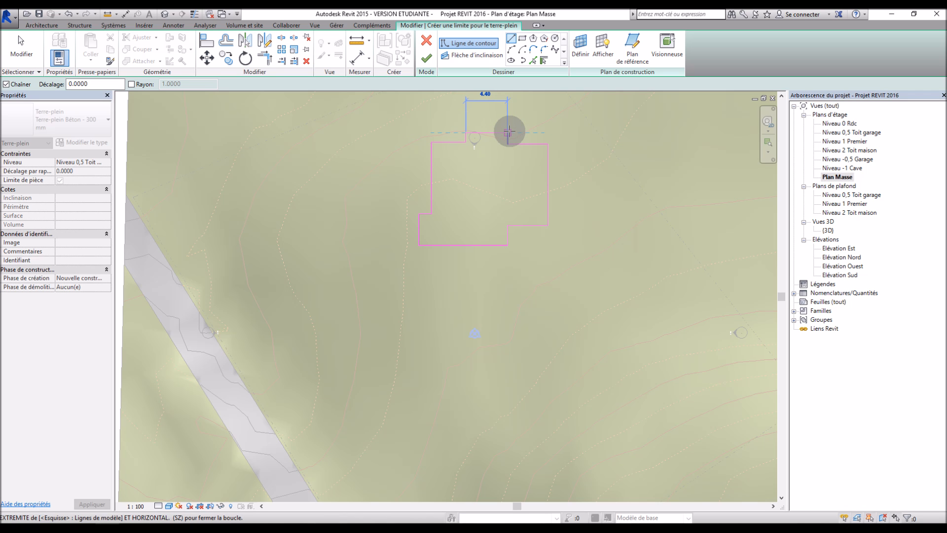
scroll(510, 123, "up", 4)
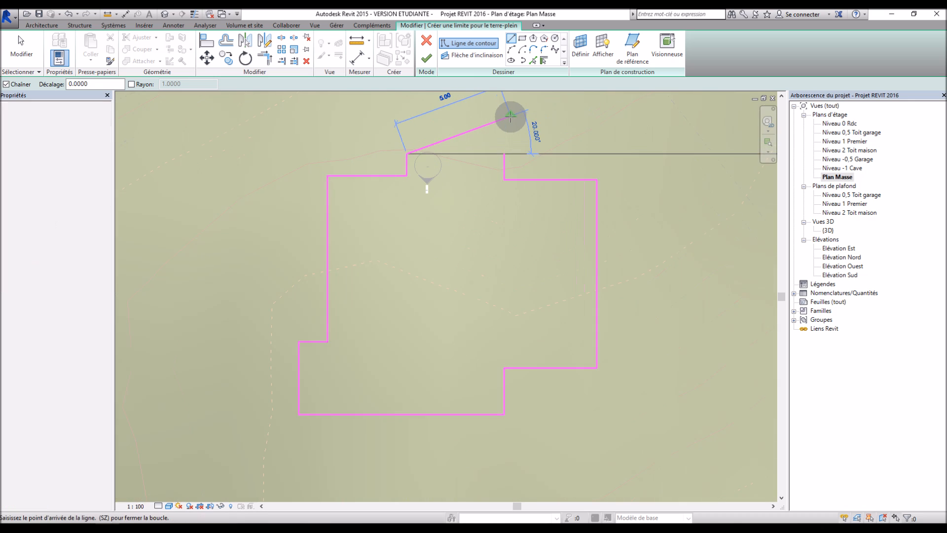
key("Escape")
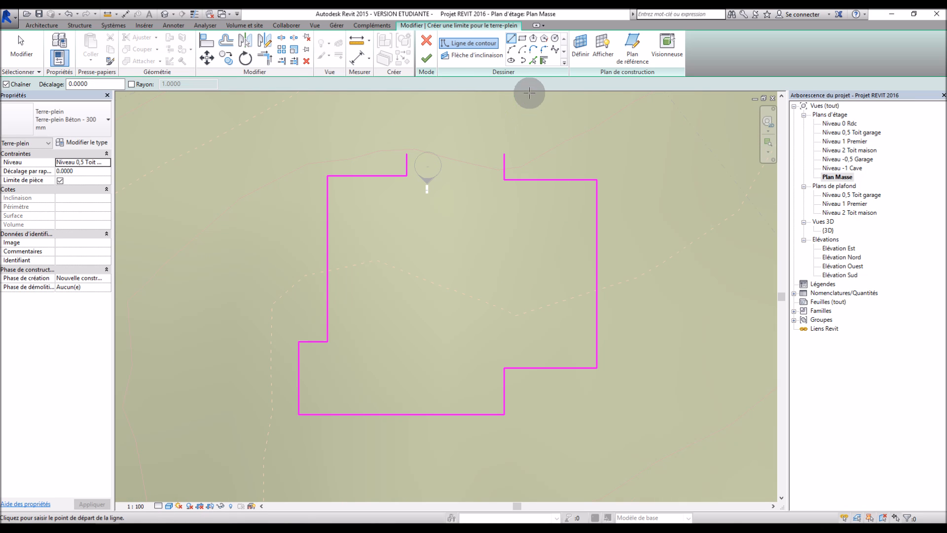
Close the gap at the north of the pad outline with an outward semicircular arc of 2.2 m radius between the two open ends.
left_click(512, 51)
left_click(407, 154)
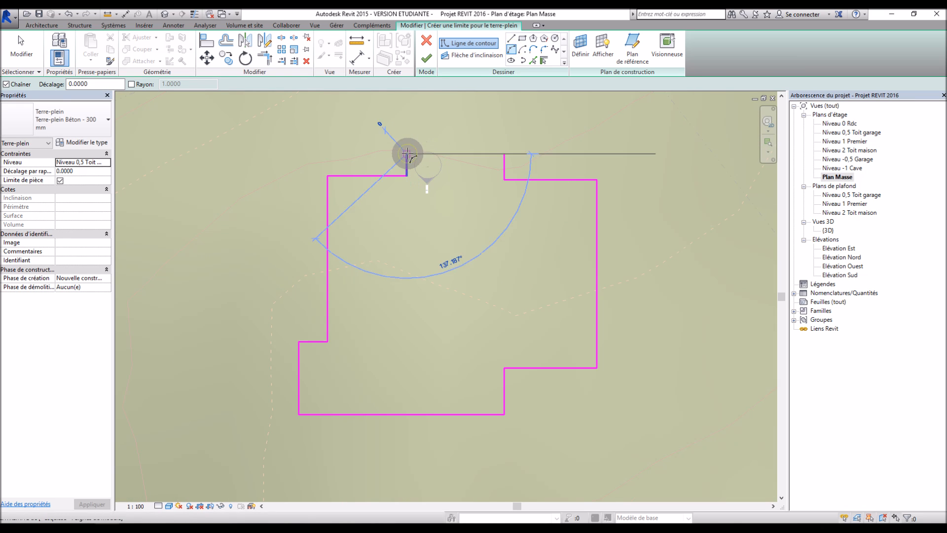
left_click(504, 154)
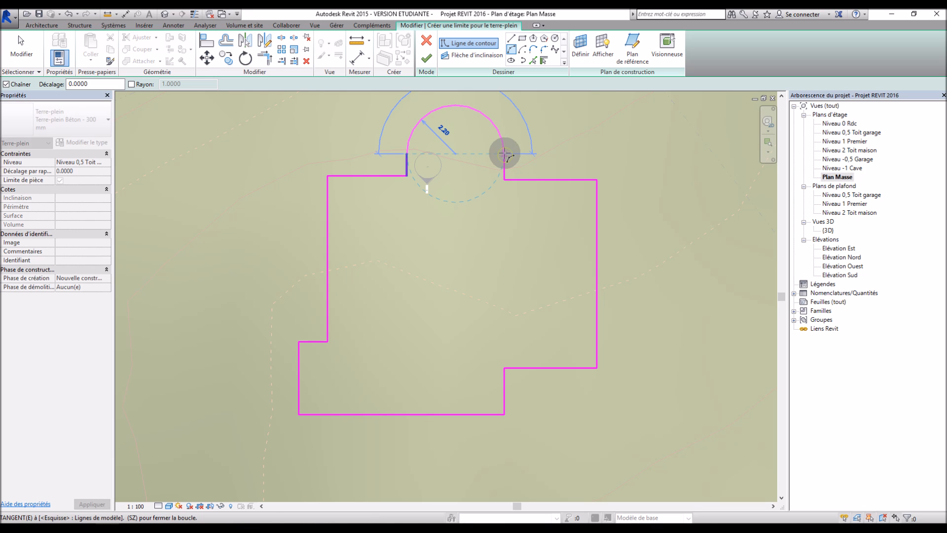
left_click(504, 154)
scroll(607, 146, "down", 2)
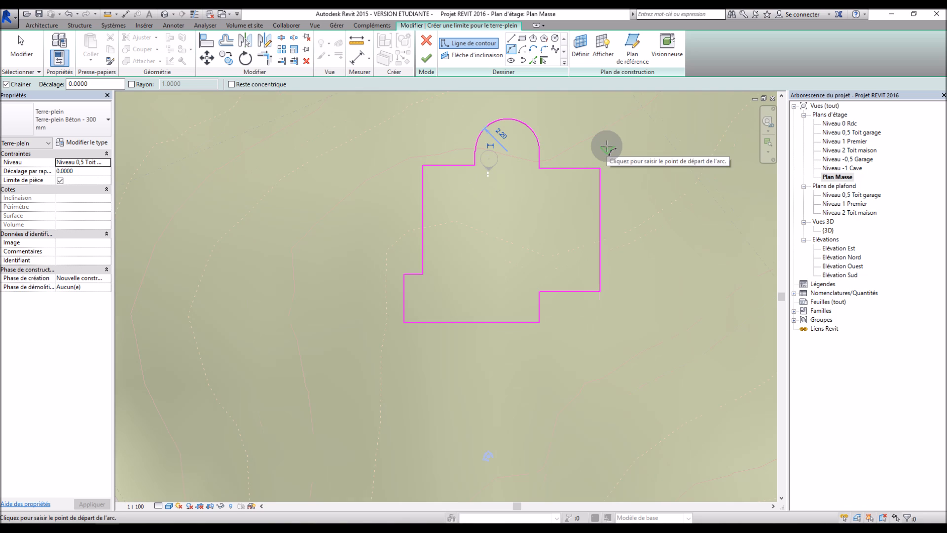
scroll(339, 225, "down", 2)
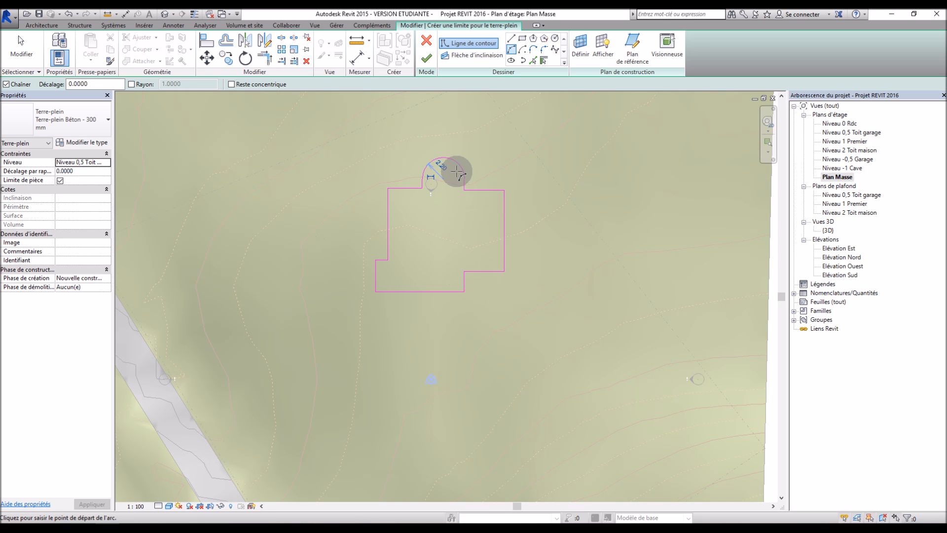
scroll(469, 170, "up", 3)
scroll(483, 170, "up", 3)
scroll(482, 173, "down", 3)
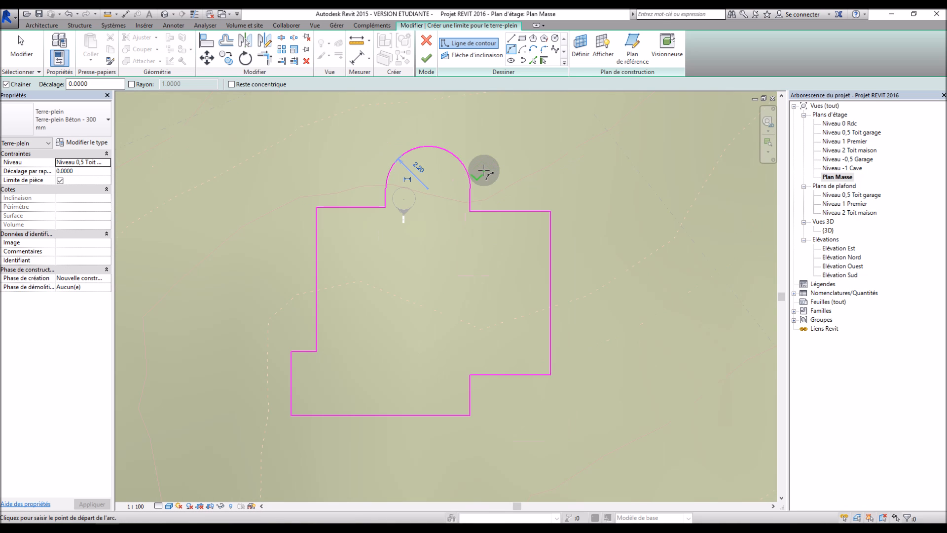
Finish the building pad boundary and deselect the pad.
left_click(426, 58)
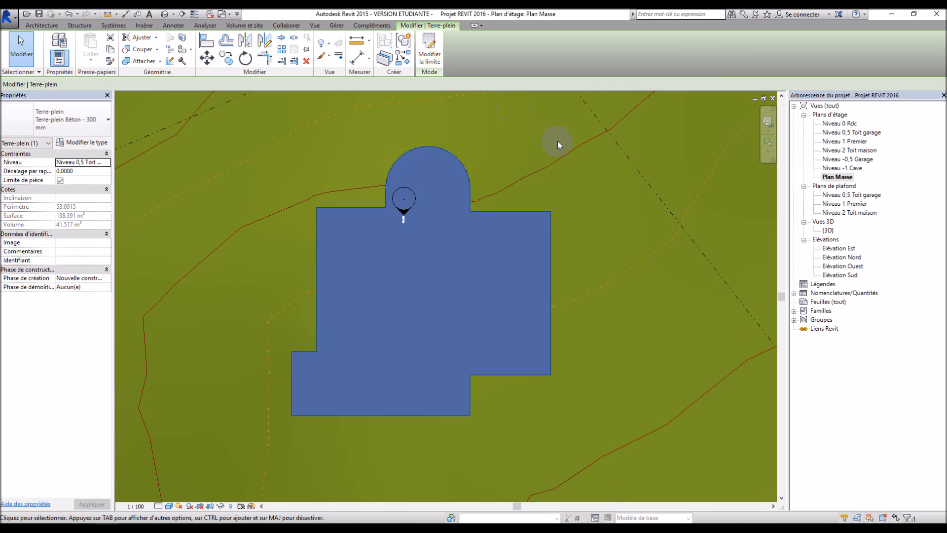
scroll(556, 143, "down", 5)
left_click(323, 184)
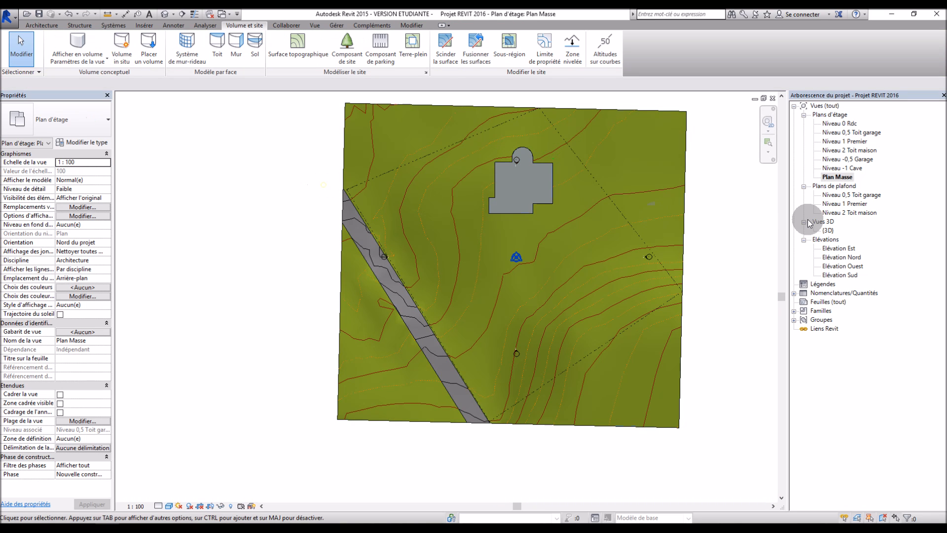
In the 3D view, edit the building pad and set its level to Niveau -0,5 Garage.
double_click(828, 230)
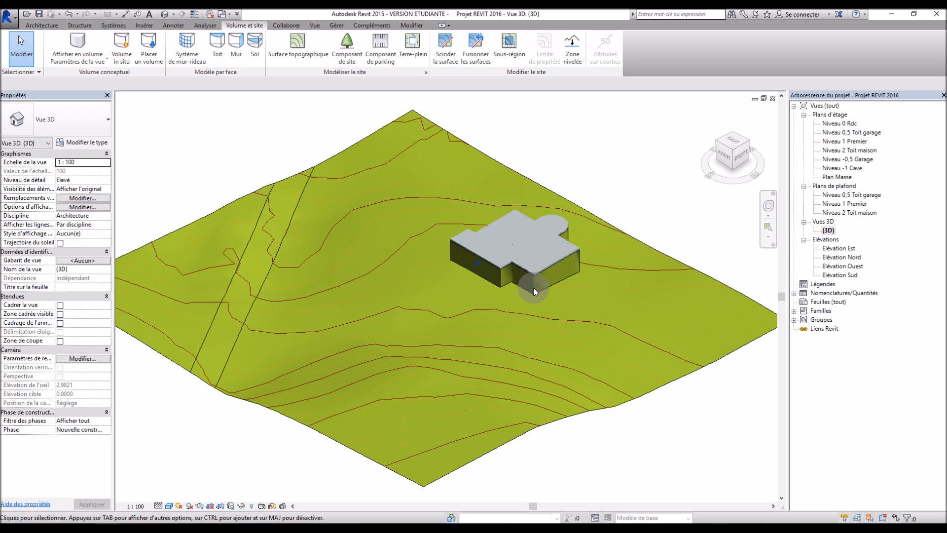
mouse_move(548, 342)
middle_mouse_down("shift")
mouse_move(538, 222)
mouse_move(406, 257)
mouse_move(440, 110)
mouse_move(566, 334)
middle_mouse_up("shift")
mouse_move(554, 261)
middle_mouse_down("shift")
mouse_move(499, 273)
mouse_move(575, 469)
mouse_move(596, 395)
middle_mouse_up("shift")
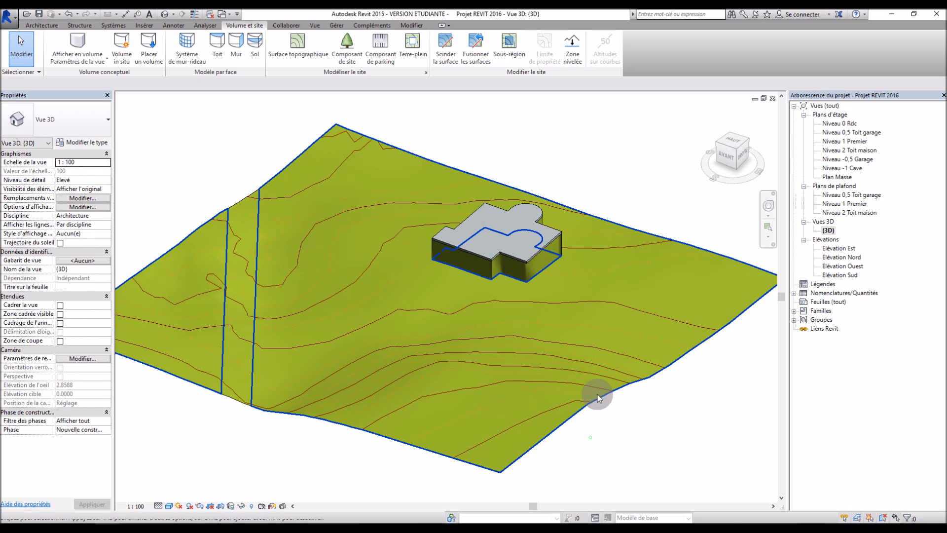
double_click(517, 257)
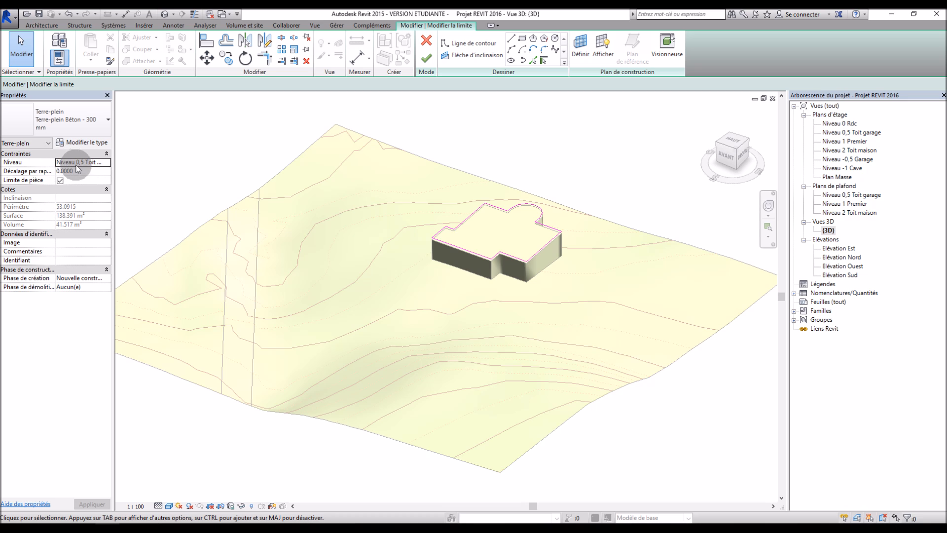
left_click(107, 163)
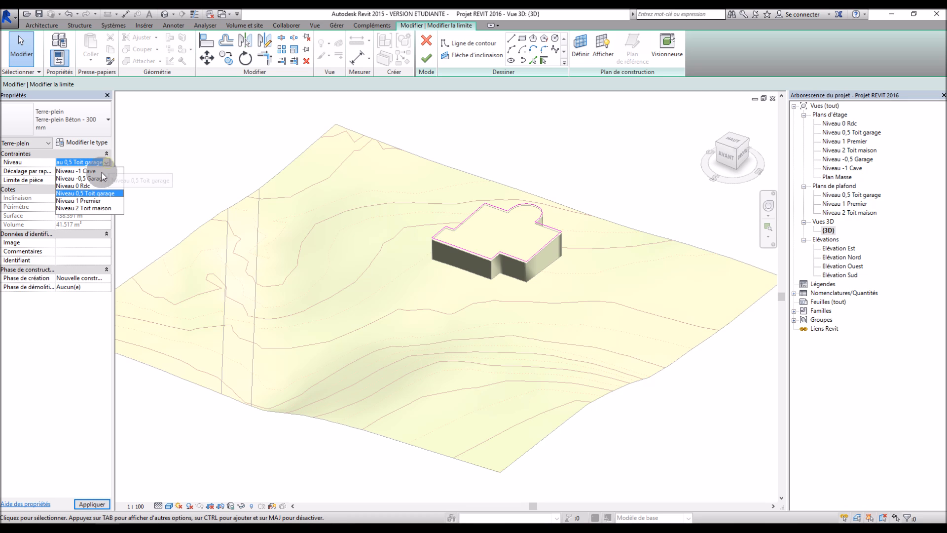
left_click(100, 179)
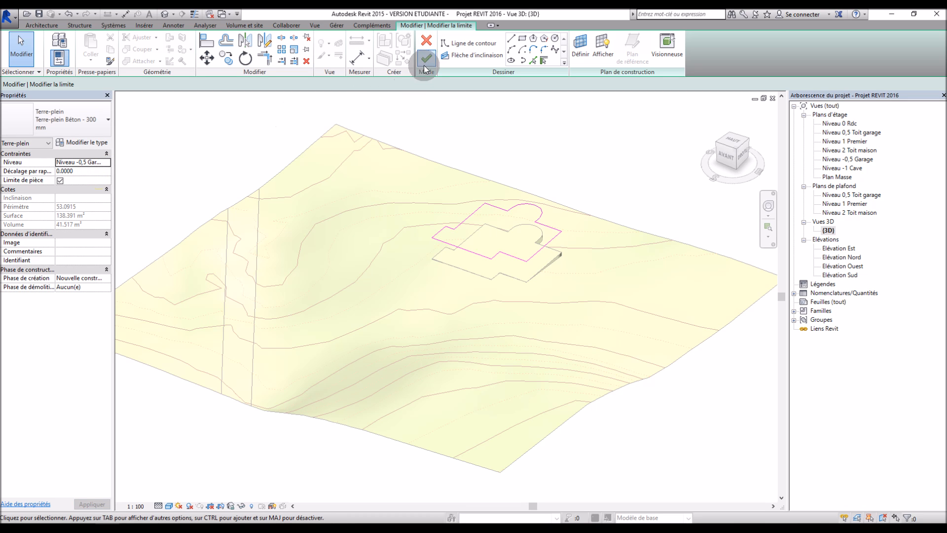
left_click(426, 59)
key("Escape")
Rotate the building pad clockwise about its centre so it sits at an angle on the terrain.
middle_click_drag(623, 187, 706, 262, "shift")
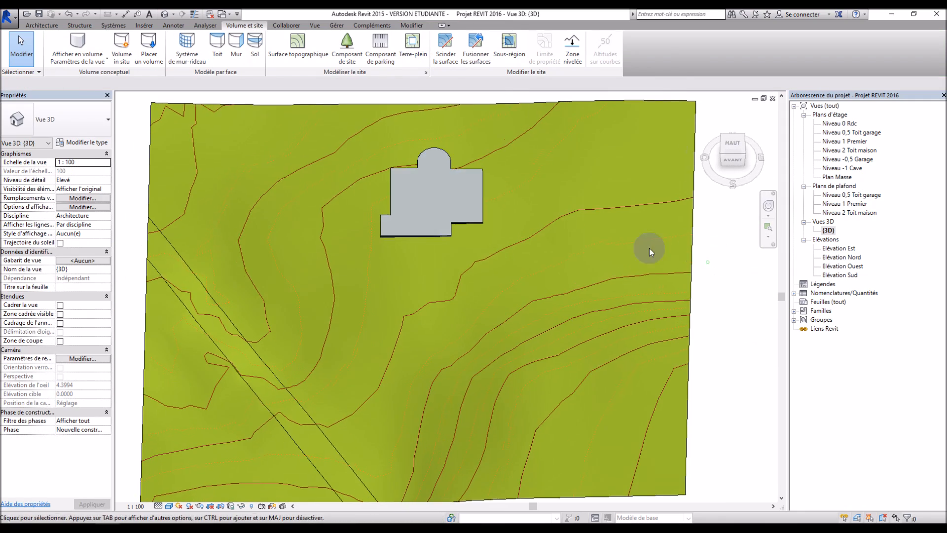
scroll(577, 212, "down", 3)
scroll(466, 212, "up", 2)
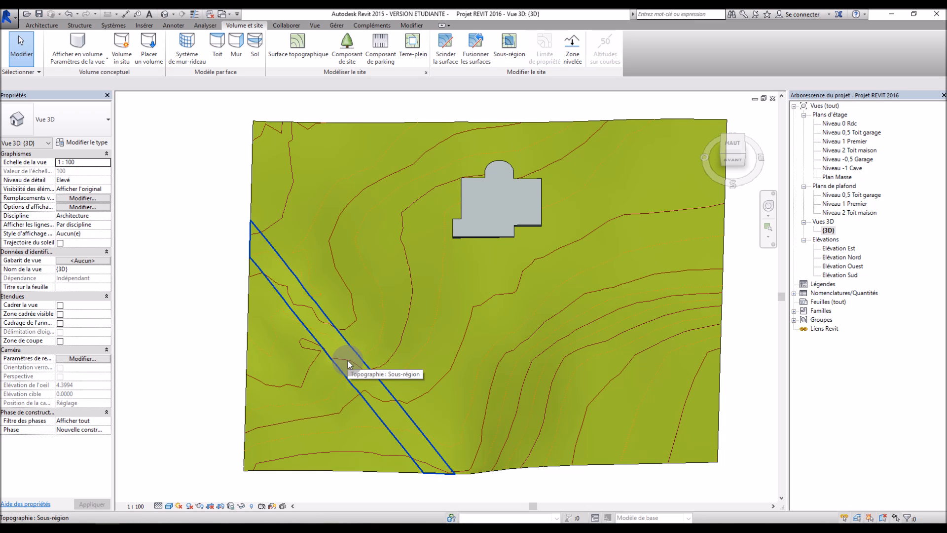
middle_click_drag(443, 285, 490, 203, "shift")
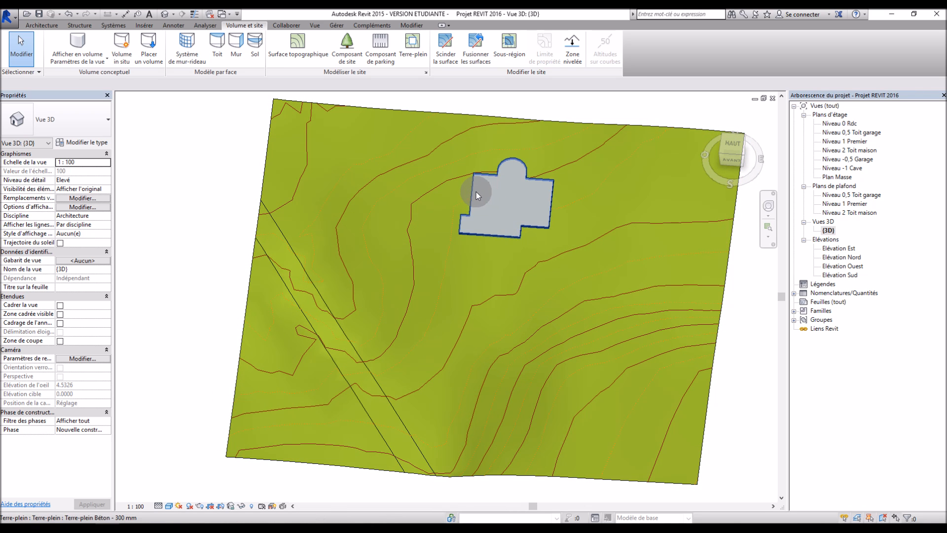
left_click(475, 191)
left_click(206, 59)
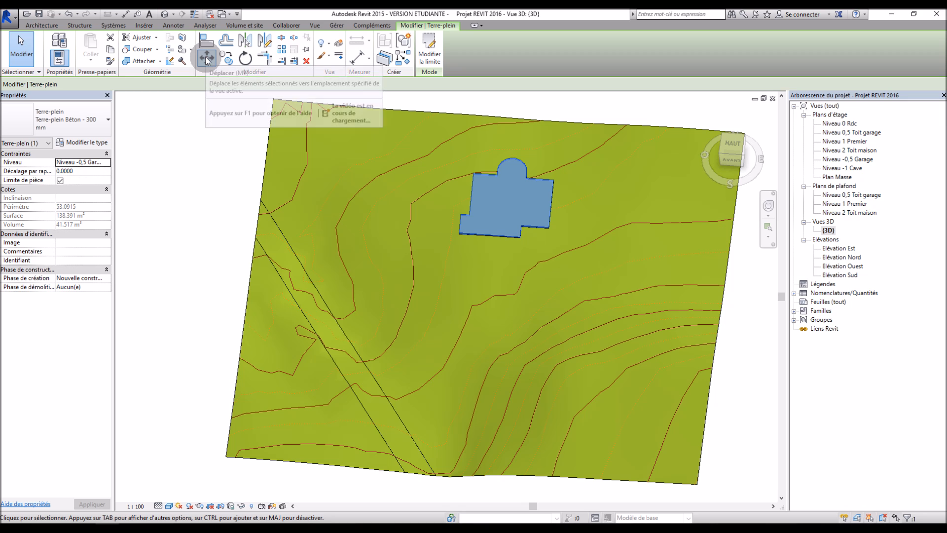
left_click(246, 58)
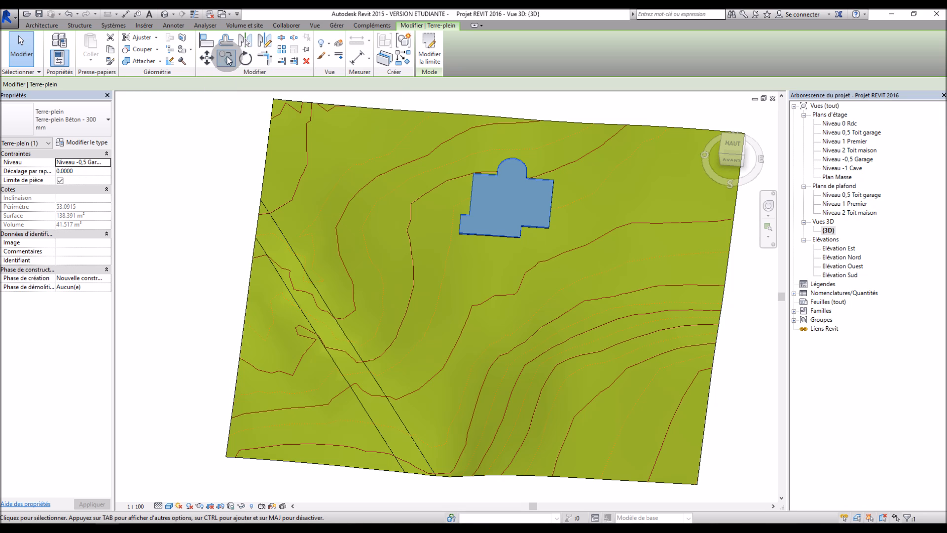
left_click(243, 58)
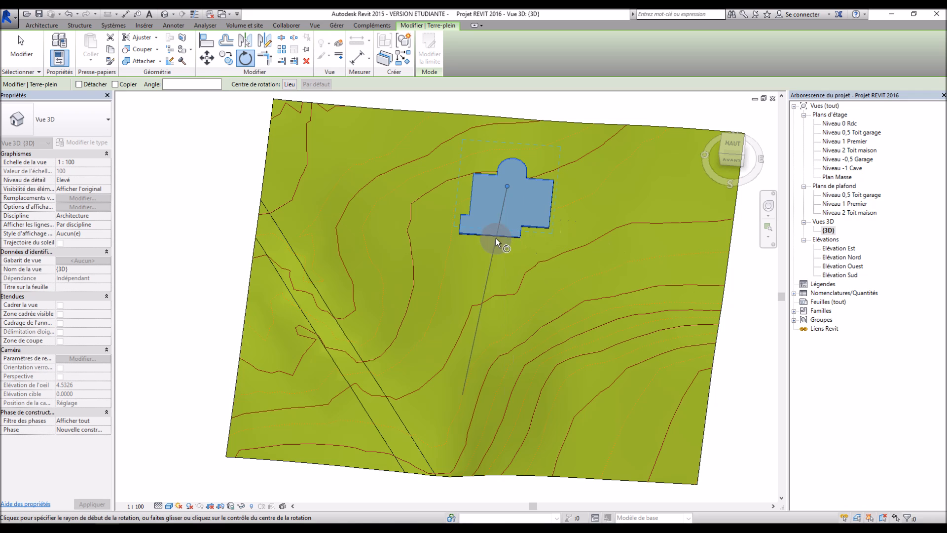
left_click(498, 270)
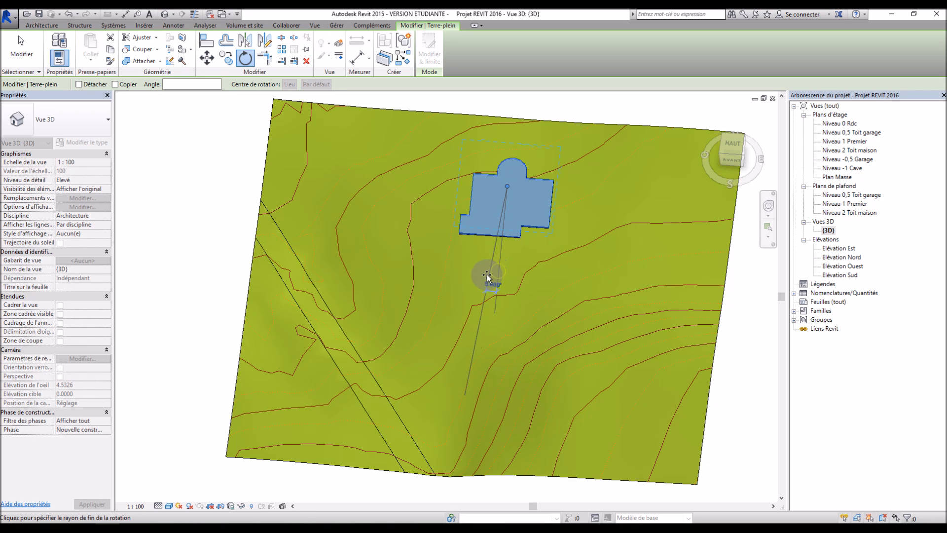
left_click(459, 274)
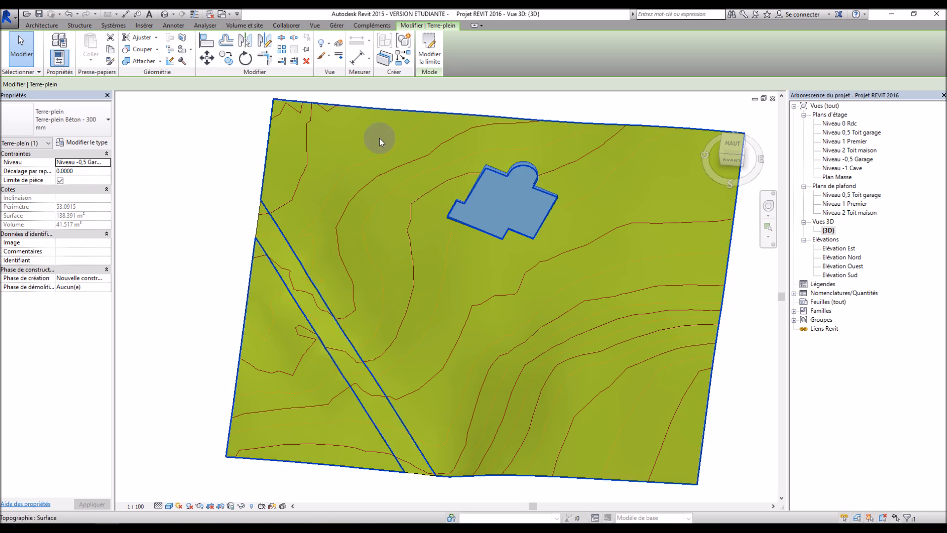
Rotate the building pad further clockwise about its centre, to a roughly diagonal orientation.
left_click(245, 58)
left_click(480, 279)
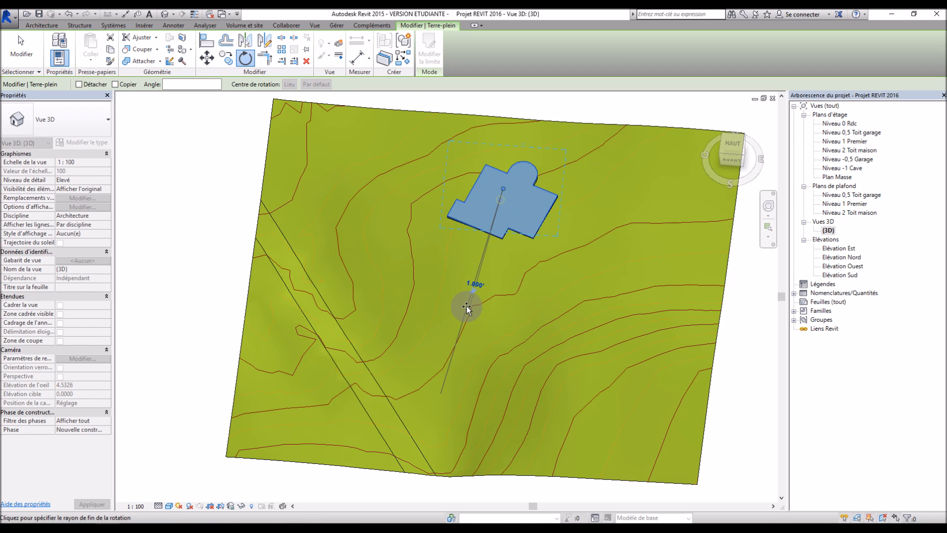
left_click(432, 296)
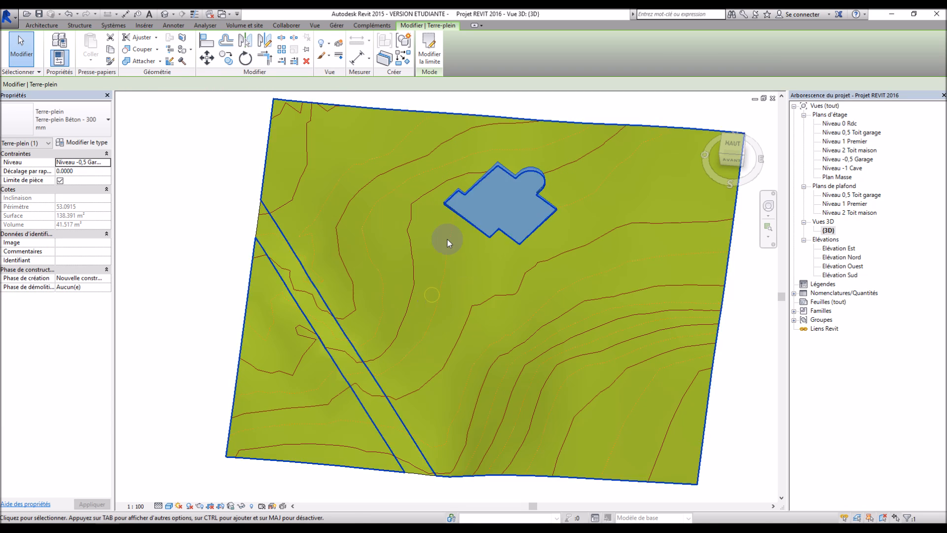
Move the building pad a short distance east across the terrain without the movement constraint, and deselect it.
scroll(488, 144, "up", 1)
scroll(322, 109, "down", 1)
left_click(207, 59)
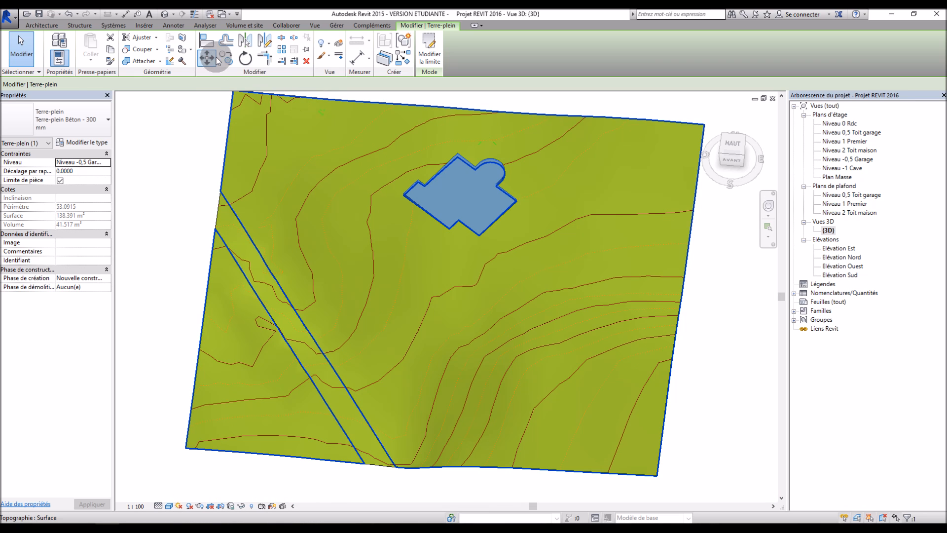
middle_click_drag(541, 197, 334, 461, "shift")
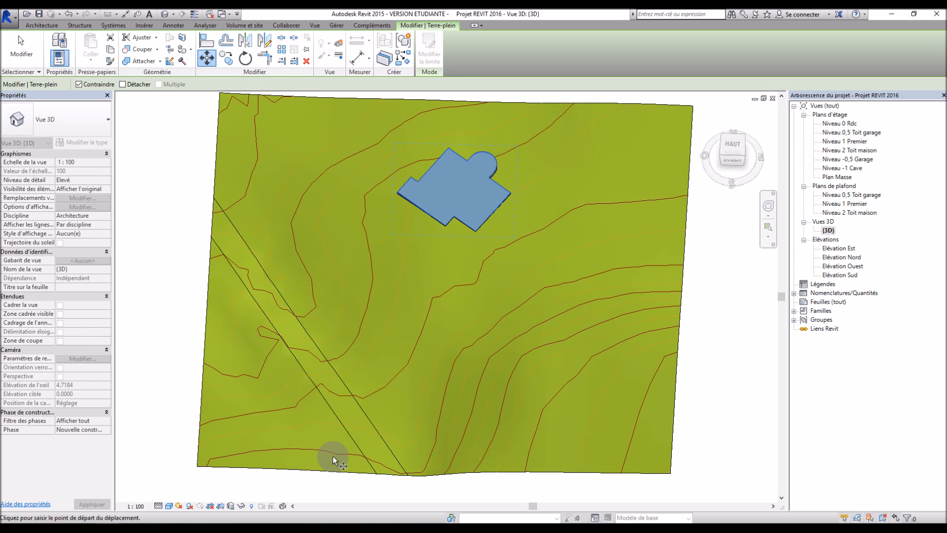
left_click(460, 188)
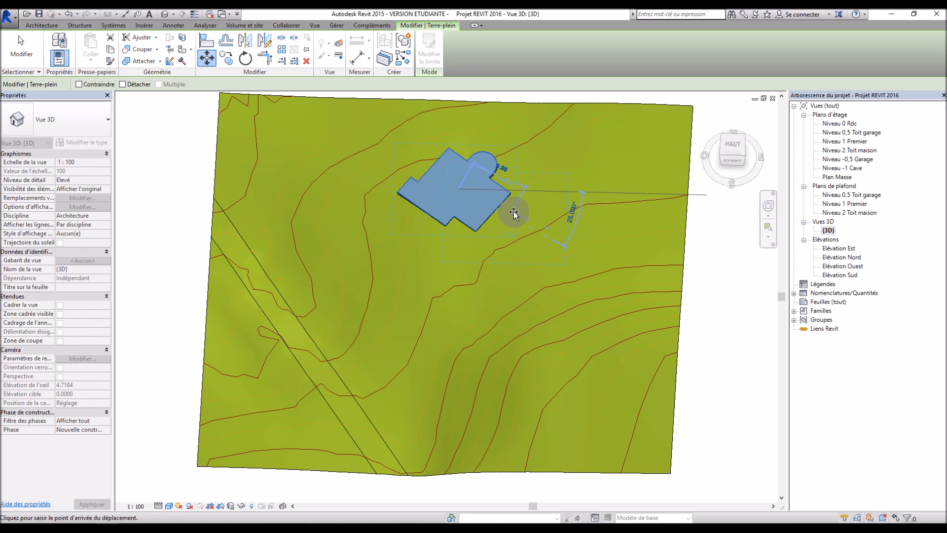
left_click(517, 181)
middle_click_drag(388, 294, 483, 185, "shift")
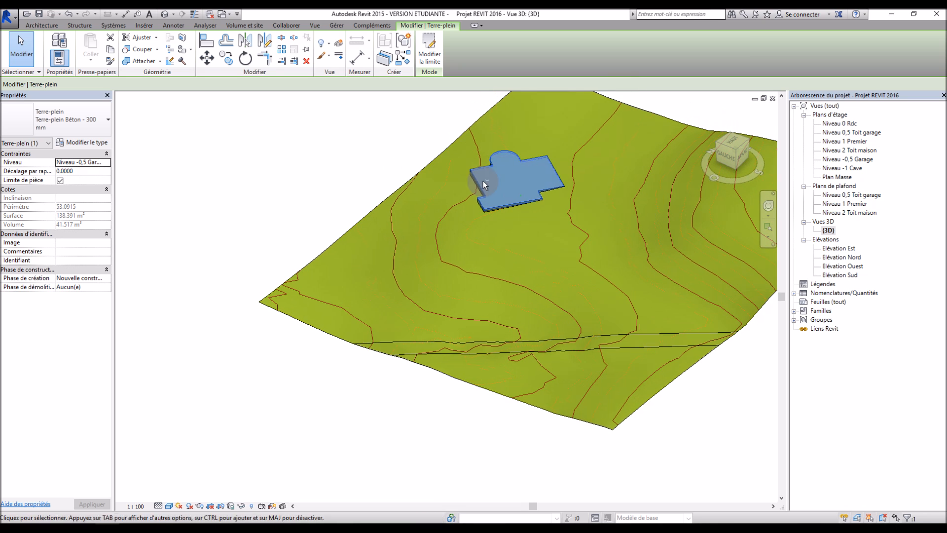
left_click(309, 144)
Examine the building pad's underside and edges against the surrounding terrain from several angles.
scroll(543, 171, "up", 4)
middle_click_drag(436, 286, 455, 224, "shift")
scroll(455, 224, "up", 3)
middle_click_drag(348, 269, 374, 235, "shift")
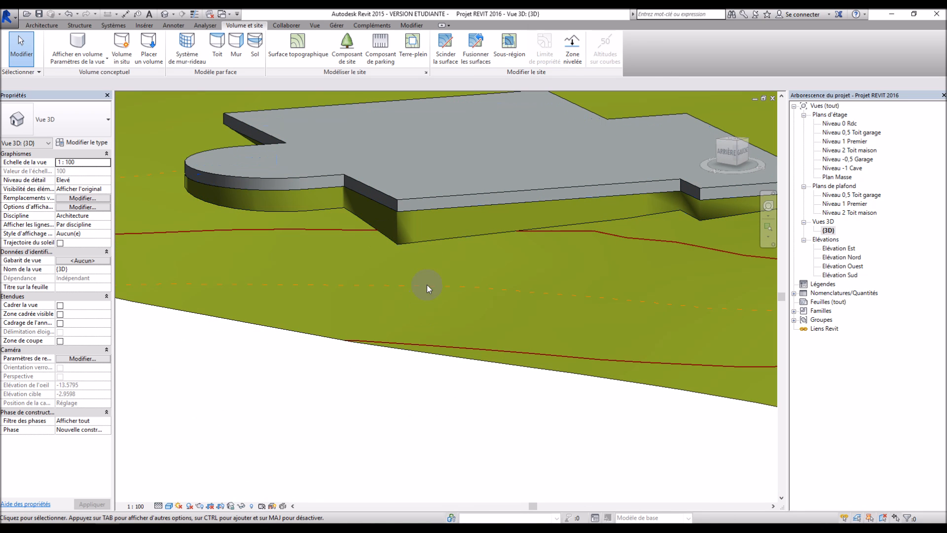
middle_click_drag(458, 217, 387, 281, "shift")
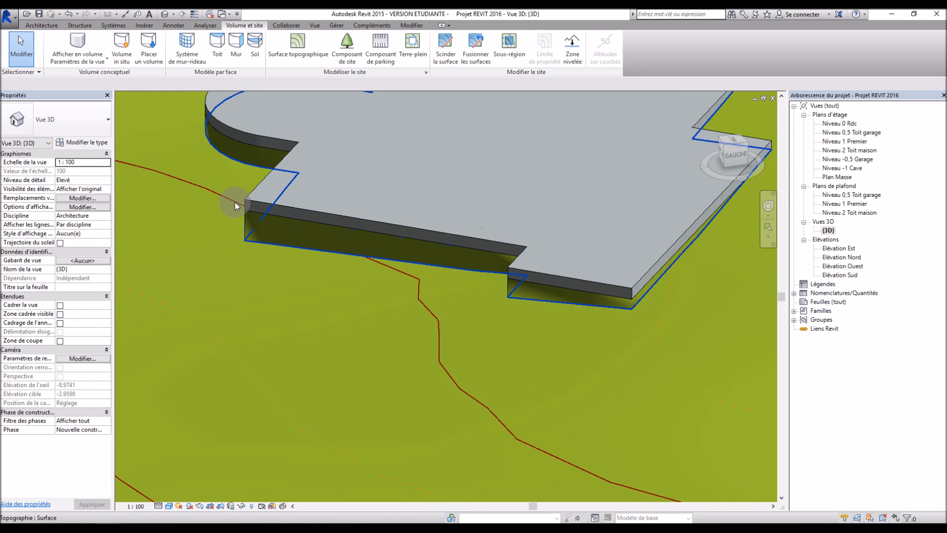
scroll(249, 234, "down", 5)
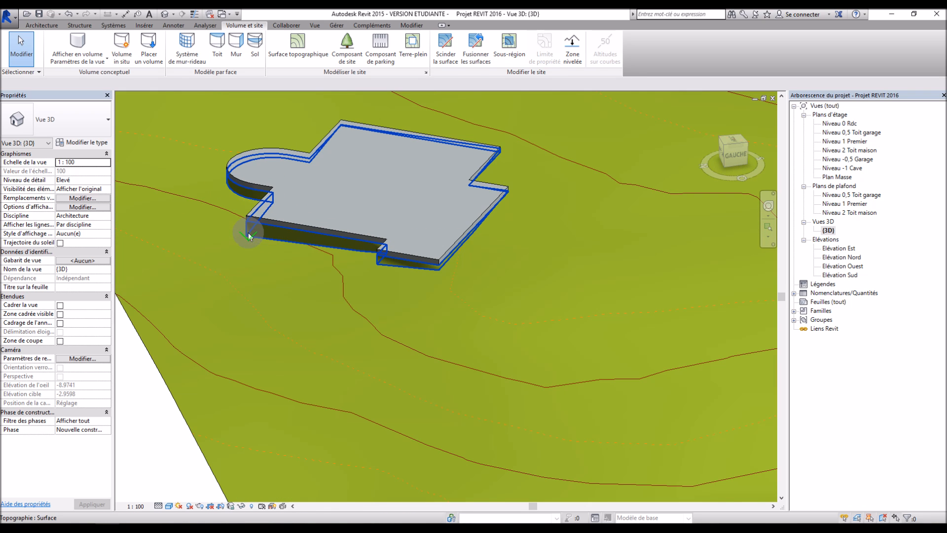
scroll(297, 224, "down", 3)
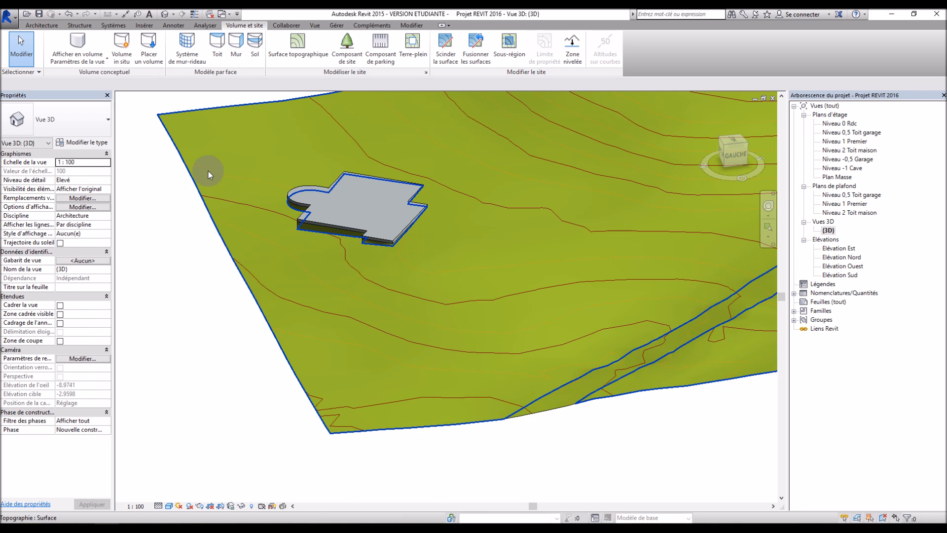
scroll(209, 174, "up", 2)
scroll(242, 207, "up", 2)
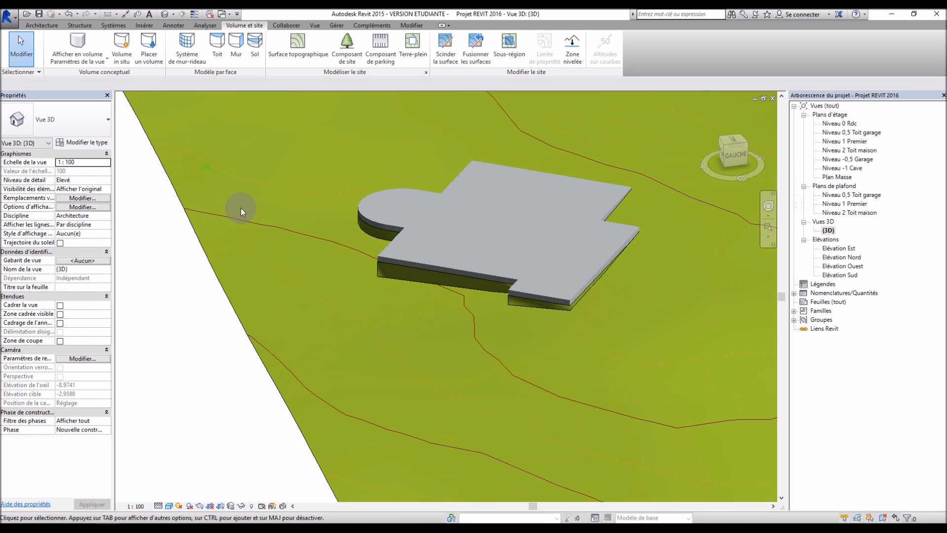
Create a graded region on the terrain as an exact copy of the existing toposurface, and dismiss the warning.
left_click(571, 47)
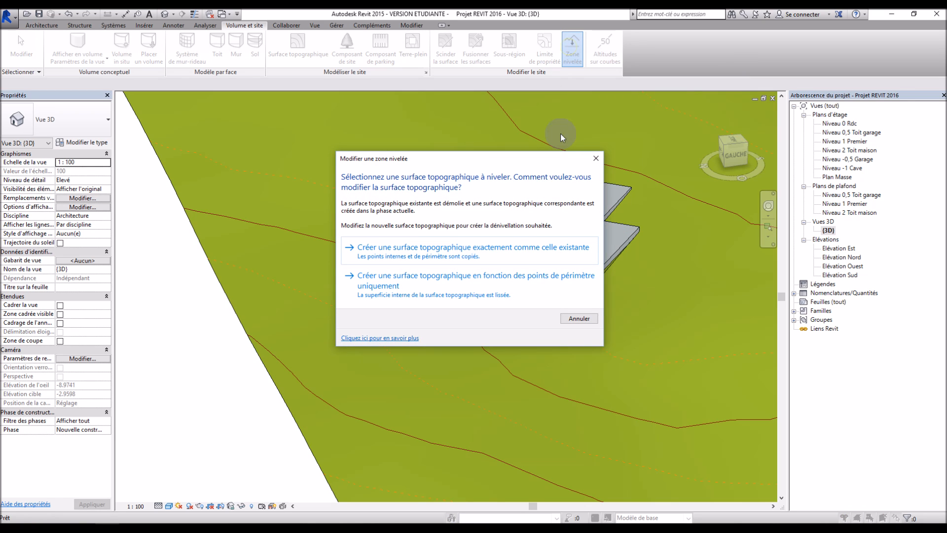
left_click(446, 251)
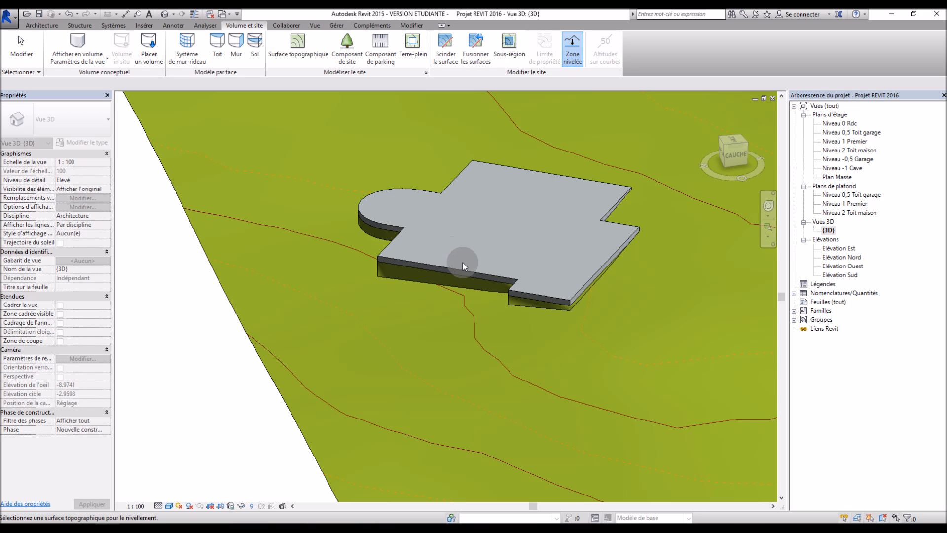
left_click(259, 343)
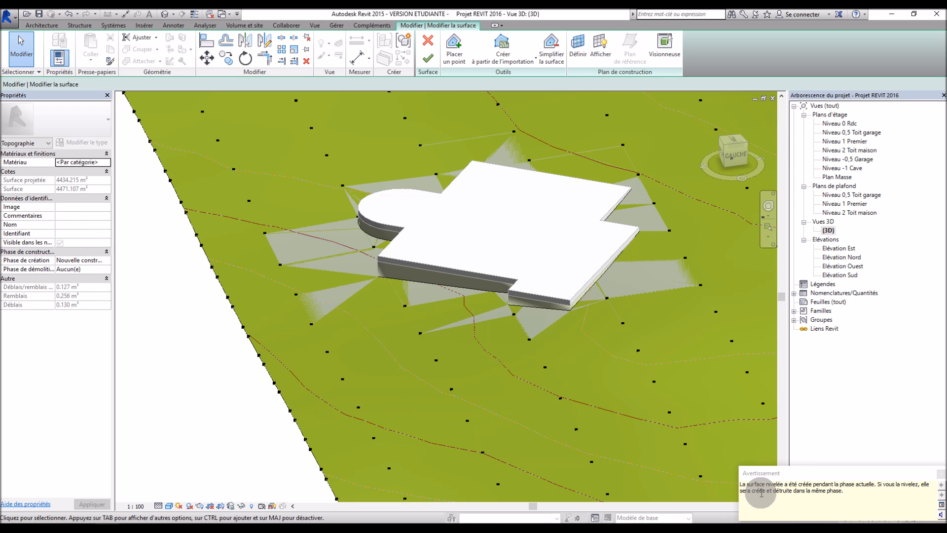
left_click(941, 474)
Set the elevation of the interior terrain point beside the pad's semicircular end to 0.0000.
middle_click_drag(411, 402, 486, 426, "shift")
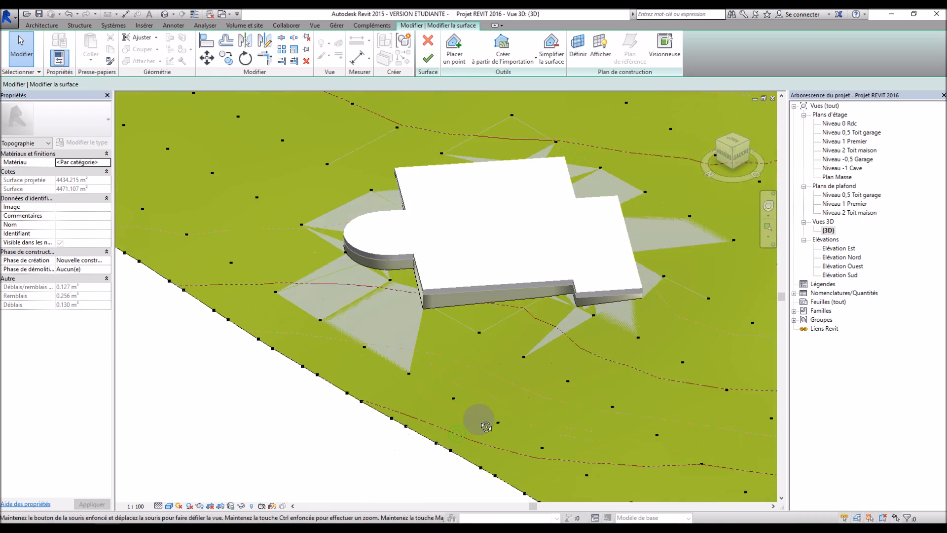
left_click(390, 279)
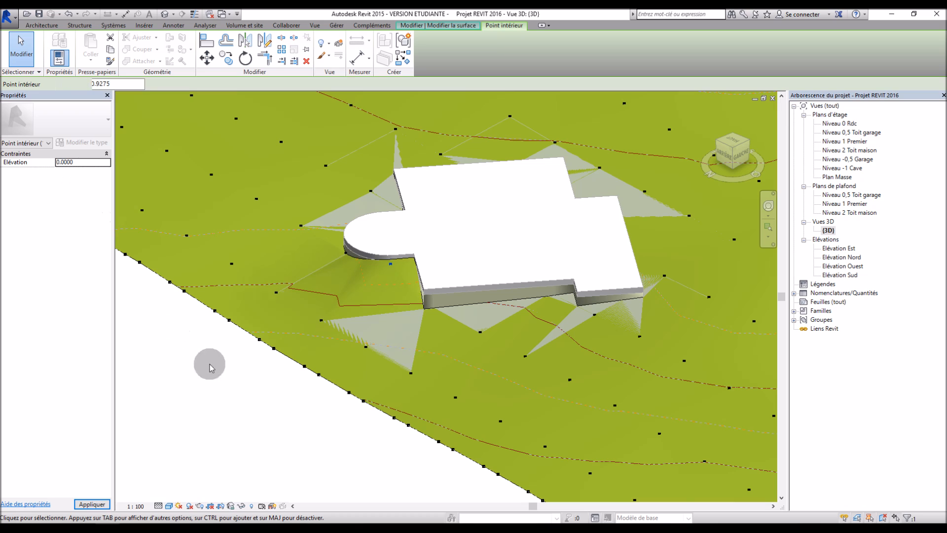
left_click(235, 397)
From below the terrain, select the interior points beneath the pad's footprint and set their elevation to 0.0000.
middle_click_drag(472, 340, 428, 142, "shift")
left_click(443, 130)
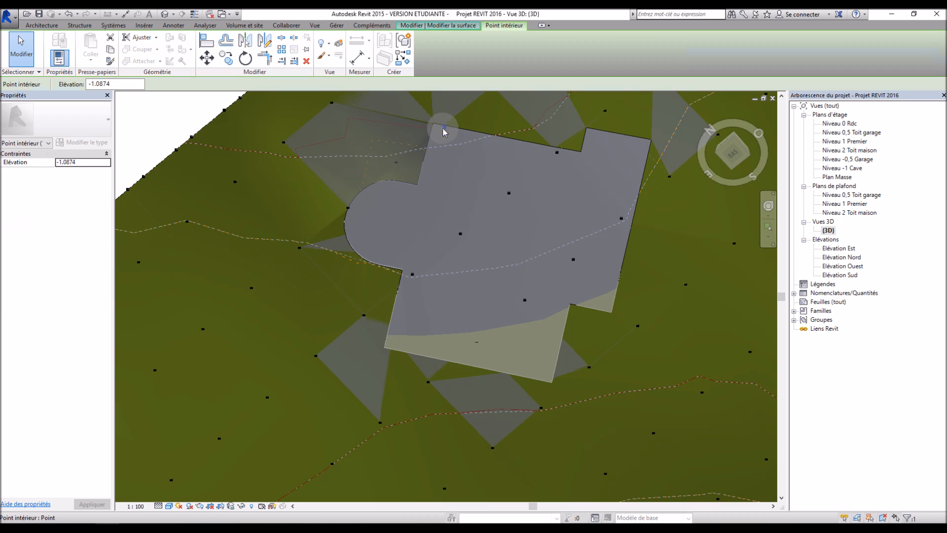
left_click(557, 152, "ctrl")
left_click(509, 193, "ctrl")
left_click(460, 233, "ctrl")
left_click(413, 274, "ctrl")
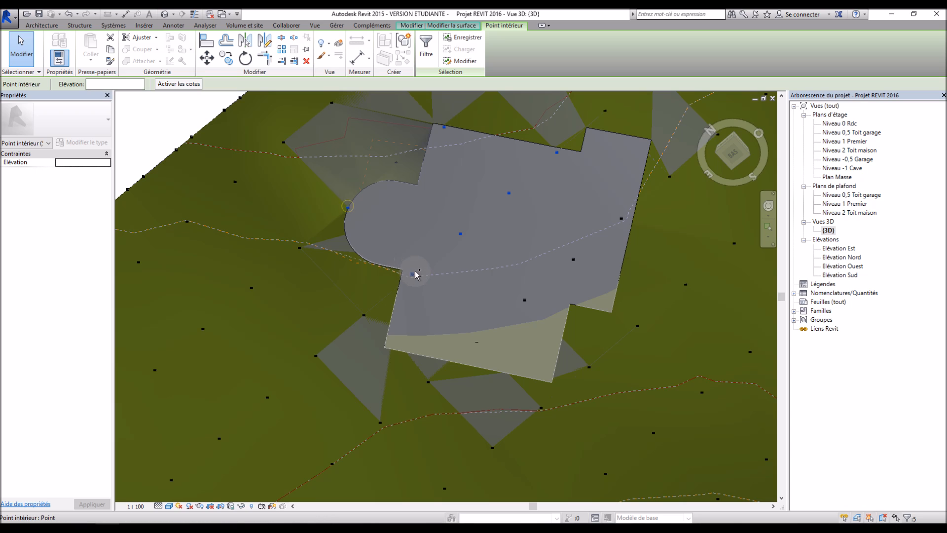
left_click(525, 300, "ctrl")
left_click(573, 259, "ctrl")
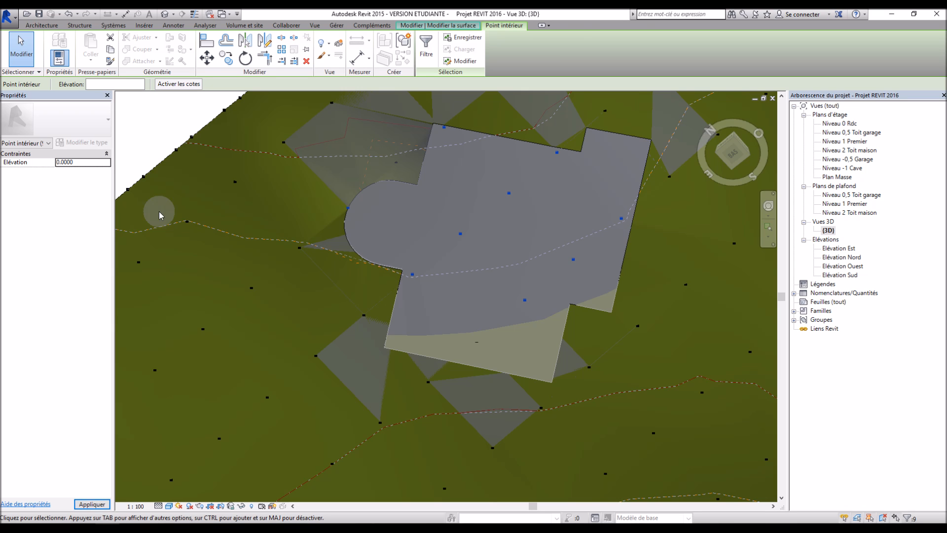
Set the elevation of the three interior terrain points around the pad's projecting corner opposite the arc to 0.0000.
middle_click_drag(317, 247, 363, 332, "shift")
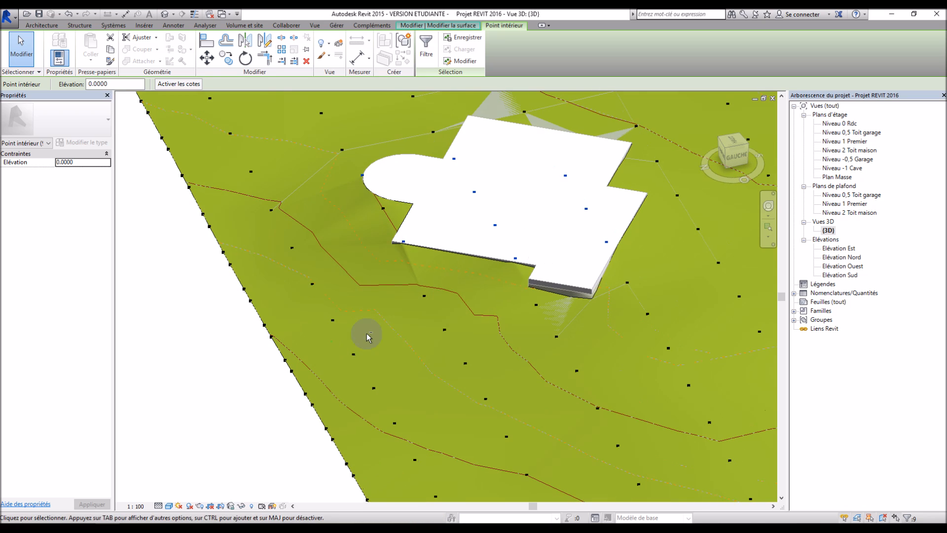
left_click(537, 304)
left_click(556, 336, "ctrl")
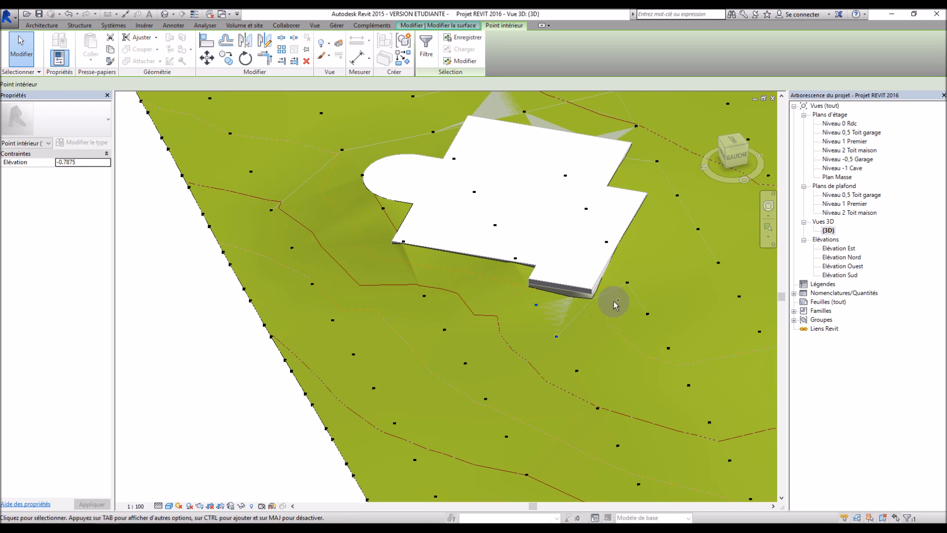
left_click(627, 282, "ctrl")
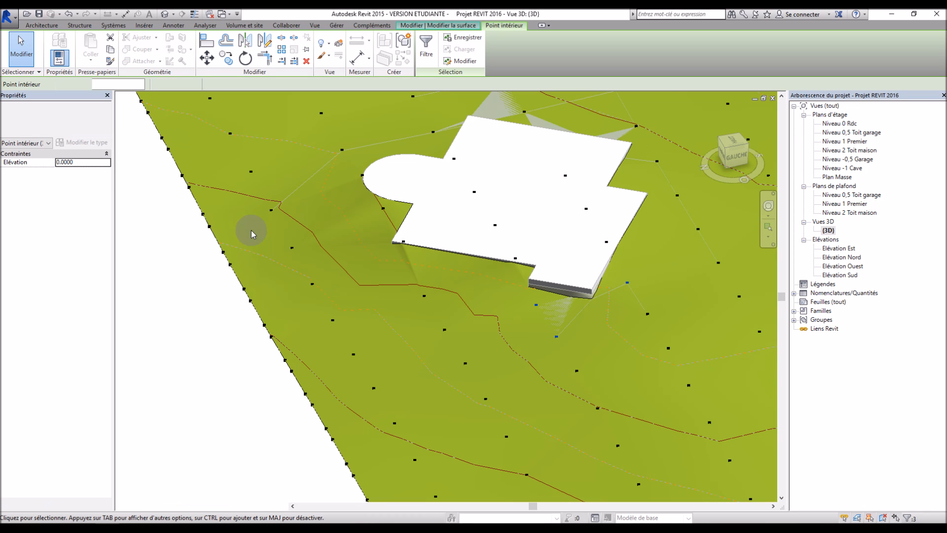
Set the elevation of the interior terrain point just outside the pad's long side to -0.5000.
left_click(531, 285)
middle_click_drag(549, 291, 600, 232, "shift")
scroll(488, 318, "up", 2)
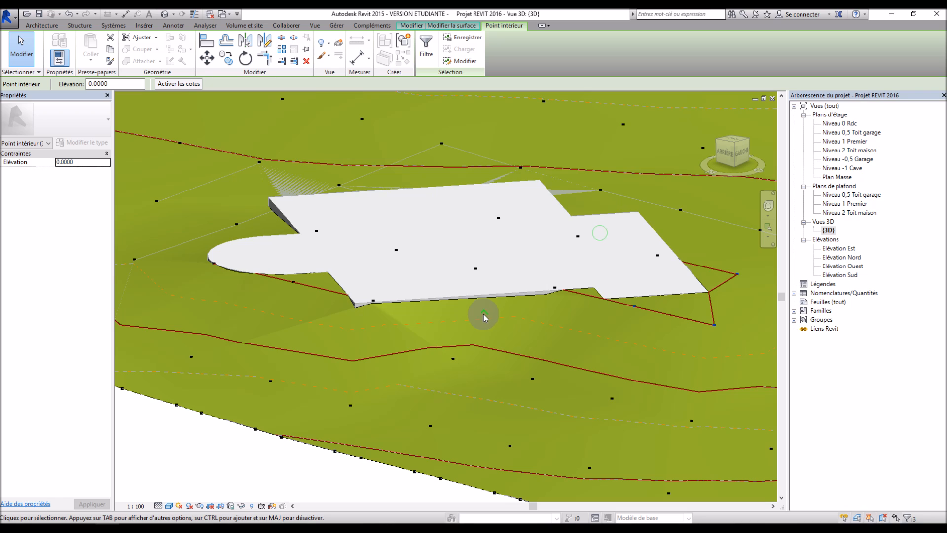
middle_click_drag(385, 331, 485, 339, "shift")
left_click(578, 412)
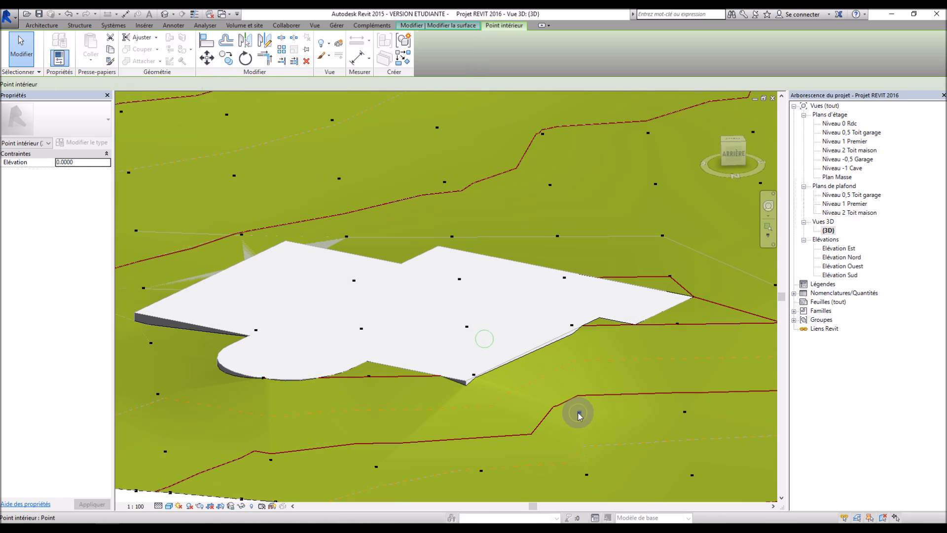
left_click(89, 168)
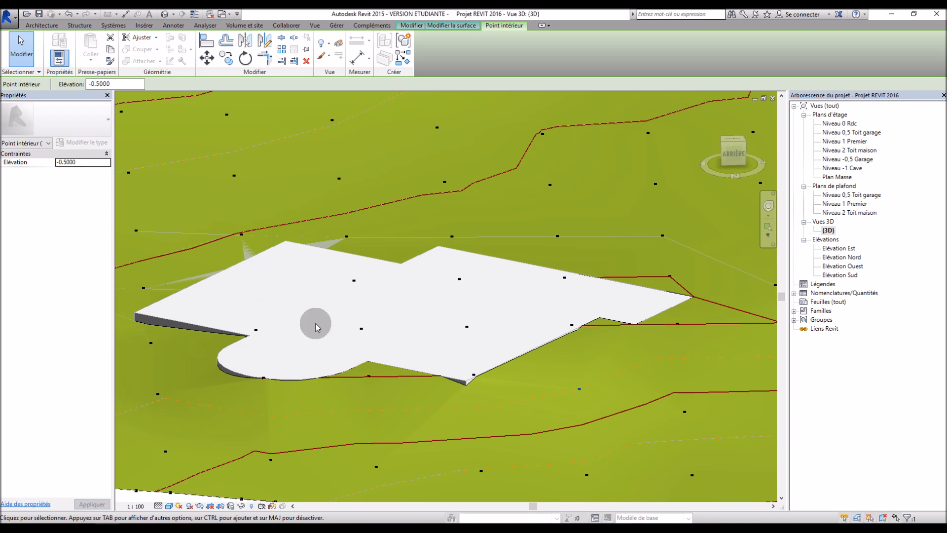
Set the elevation of the two interior terrain points beside the pad's semicircular end, on its low outer side, to 0.0000.
middle_click_drag(354, 406, 394, 400, "shift")
scroll(144, 437, "down", 2)
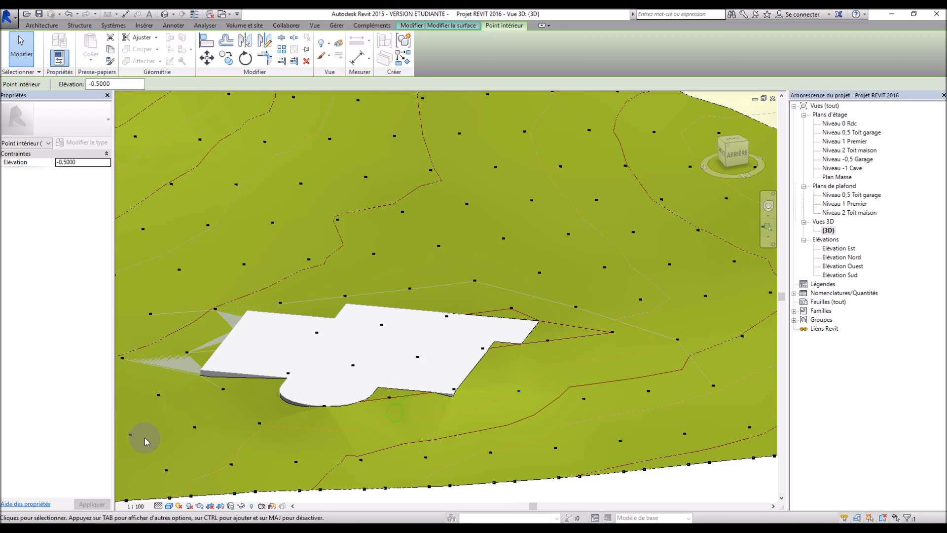
scroll(209, 420, "up", 3)
middle_click_drag(208, 421, 349, 449, "shift")
left_click(386, 458)
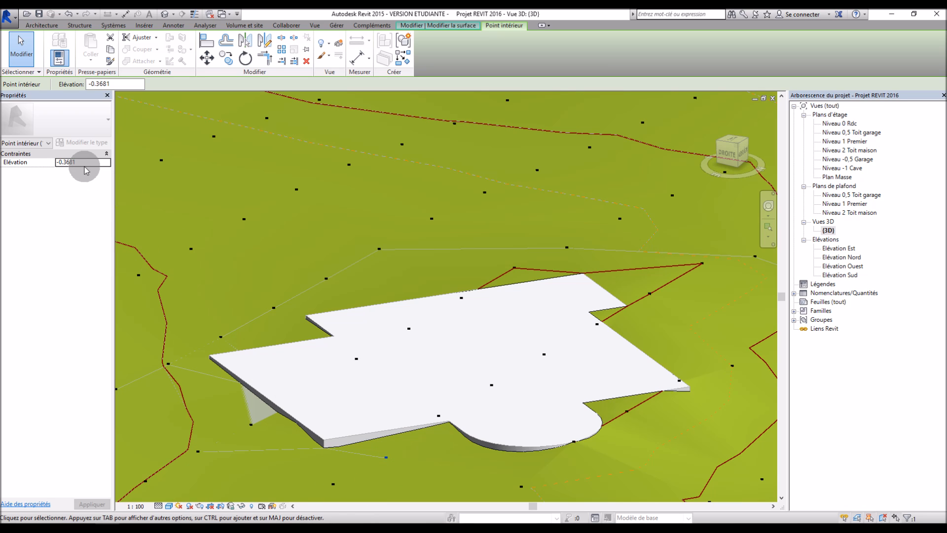
key("Return")
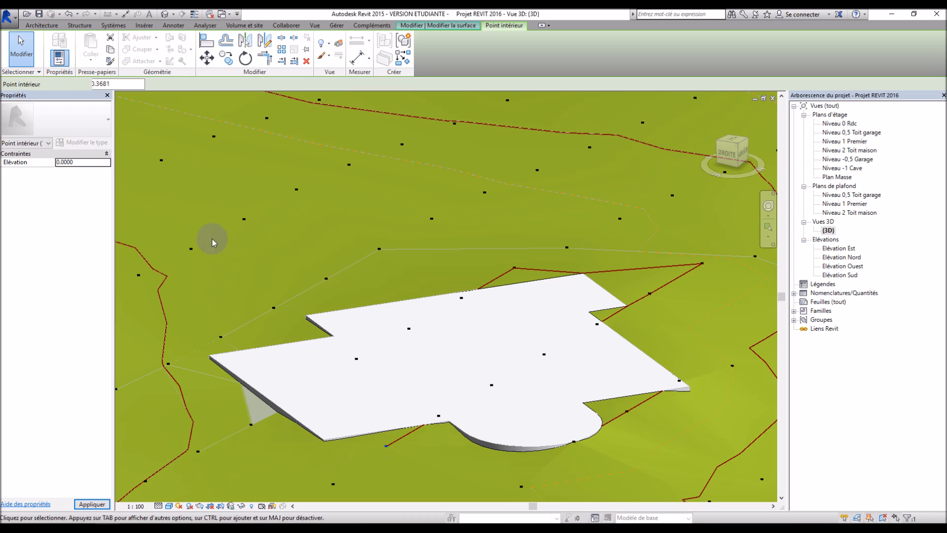
left_click(522, 488)
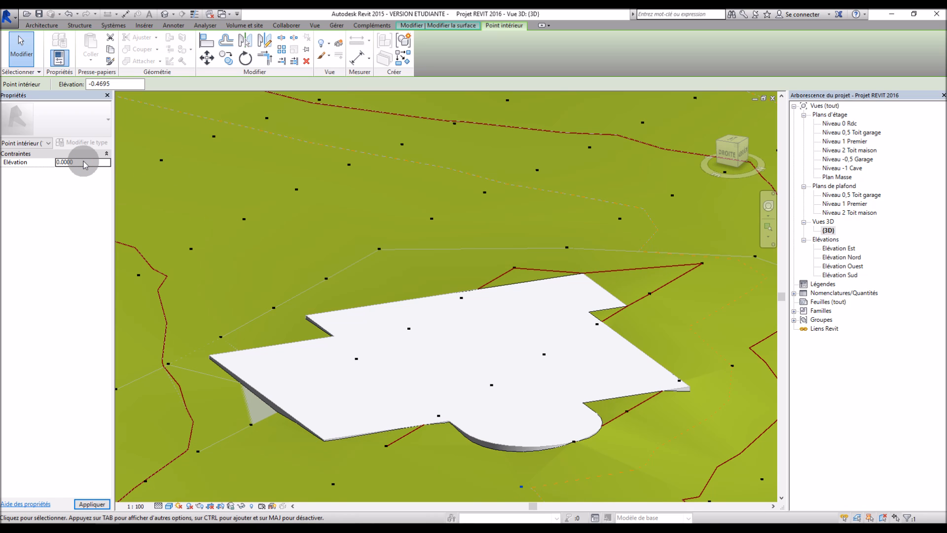
Set the elevation of the two interior terrain points along the pad's exposed straight edge near its corners to 0.0000.
scroll(348, 257, "down", 3)
middle_click_drag(226, 374, 200, 330, "shift")
scroll(259, 324, "up", 5)
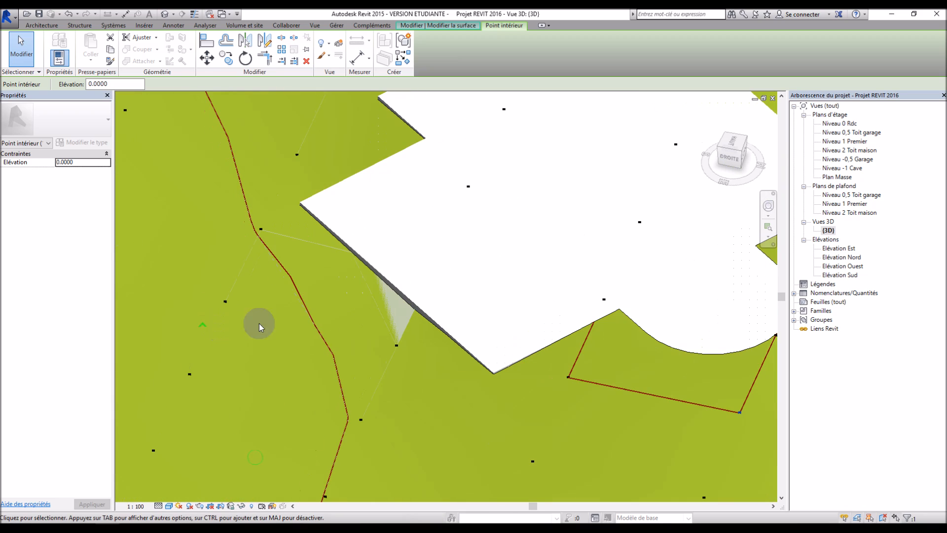
scroll(375, 356, "down", 4)
left_click(386, 397)
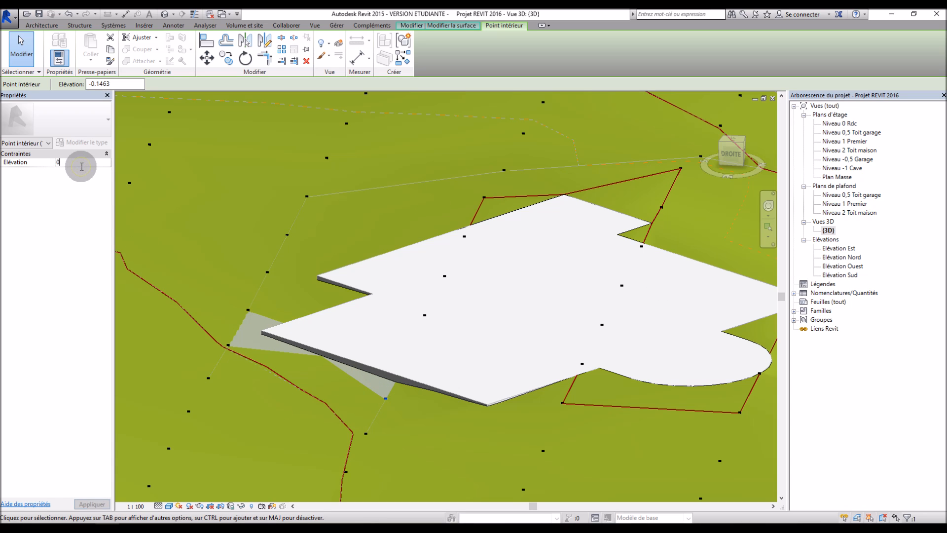
middle_click_drag(270, 384, 394, 432, "shift")
left_click(174, 418)
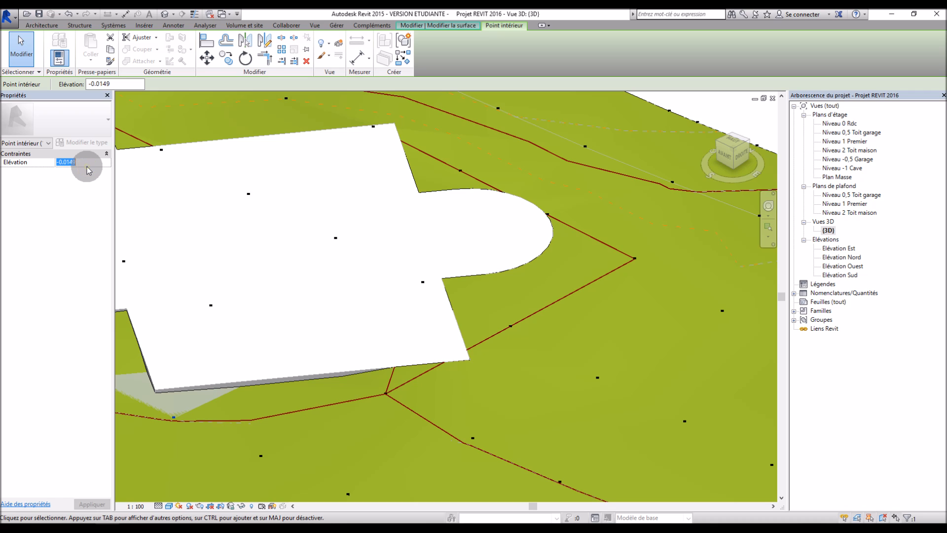
Check the terrain all around the pad and finish the surface edit.
scroll(449, 320, "down", 3)
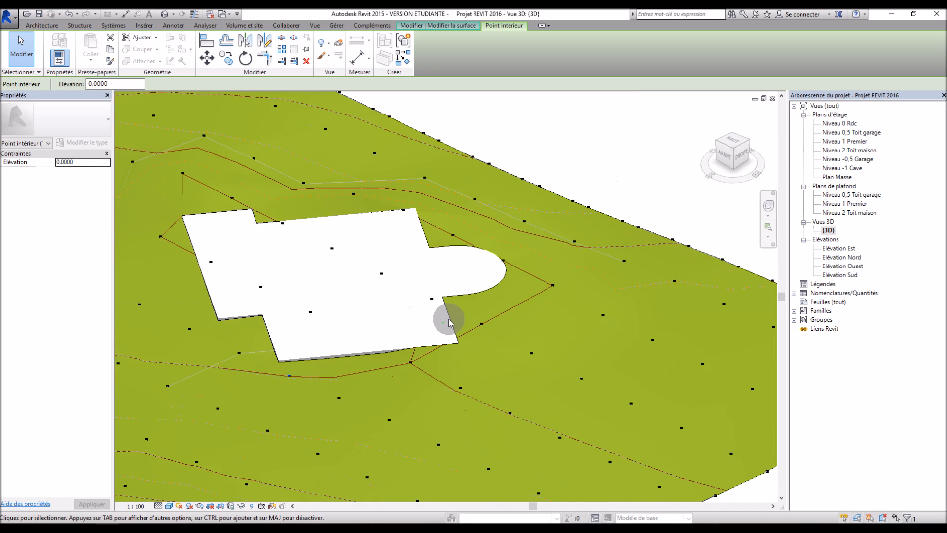
middle_click_drag(279, 382, 136, 395, "shift")
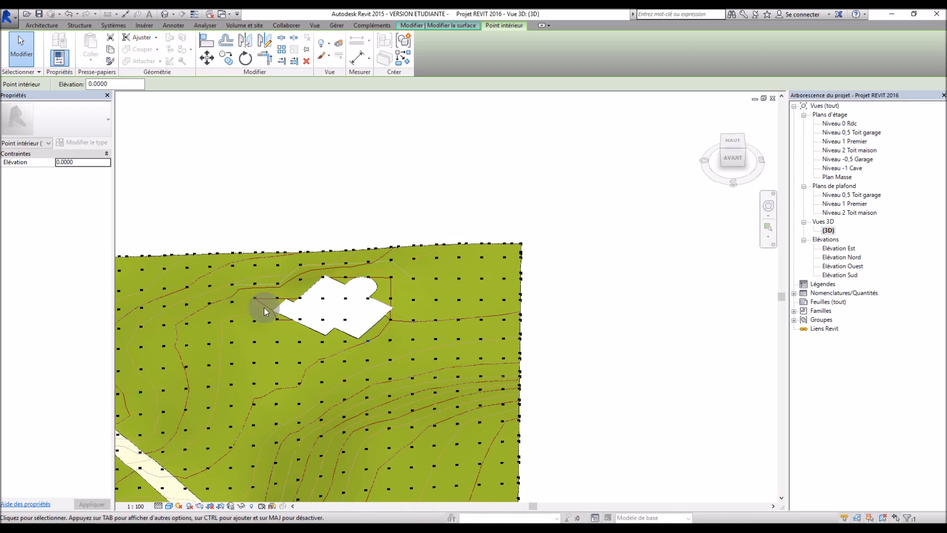
scroll(305, 163, "down", 2)
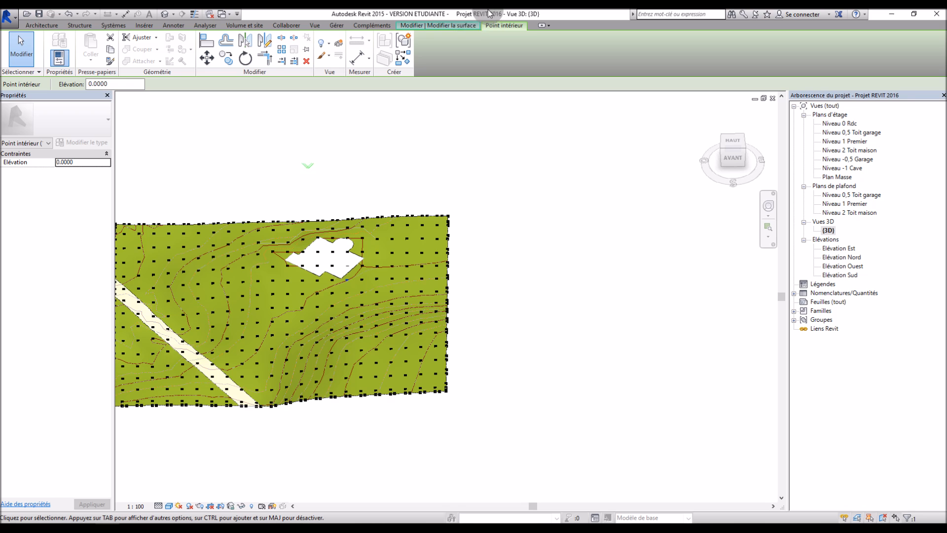
left_click(461, 27)
left_click(427, 49)
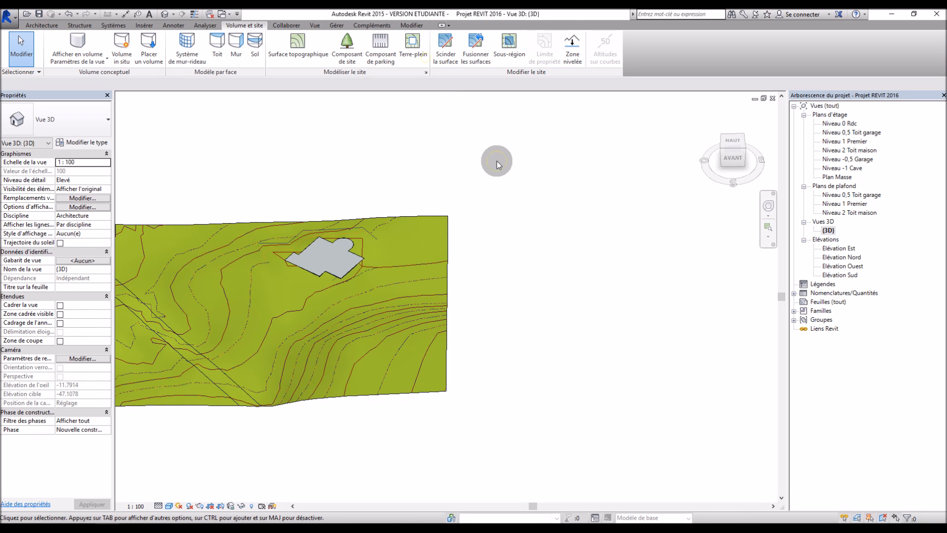
Examine the pad and the overlapping graded terrain surfaces from below the site.
middle_click_drag(323, 351, 273, 108, "shift")
scroll(338, 294, "up", 5)
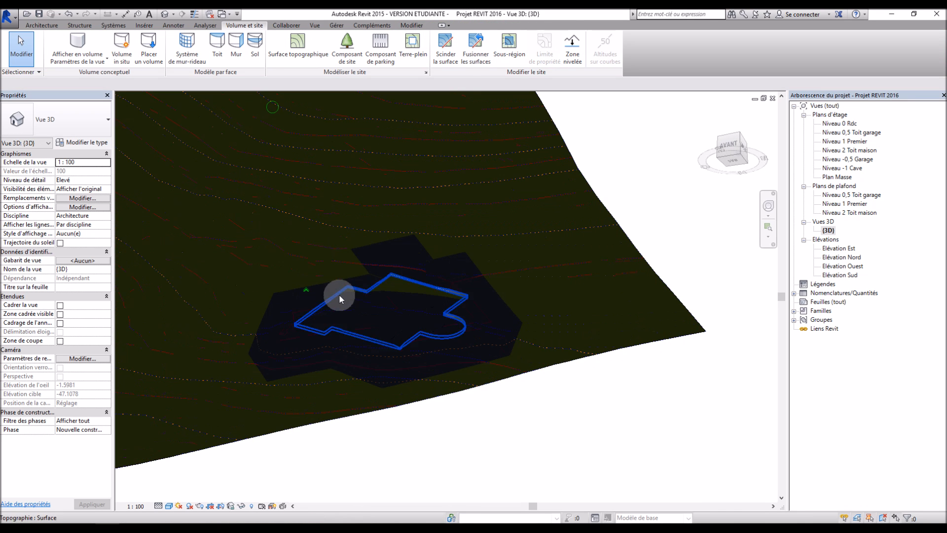
middle_click_drag(475, 279, 541, 201, "shift")
left_click(598, 232)
left_click(643, 226)
left_click(635, 220)
left_click(656, 226)
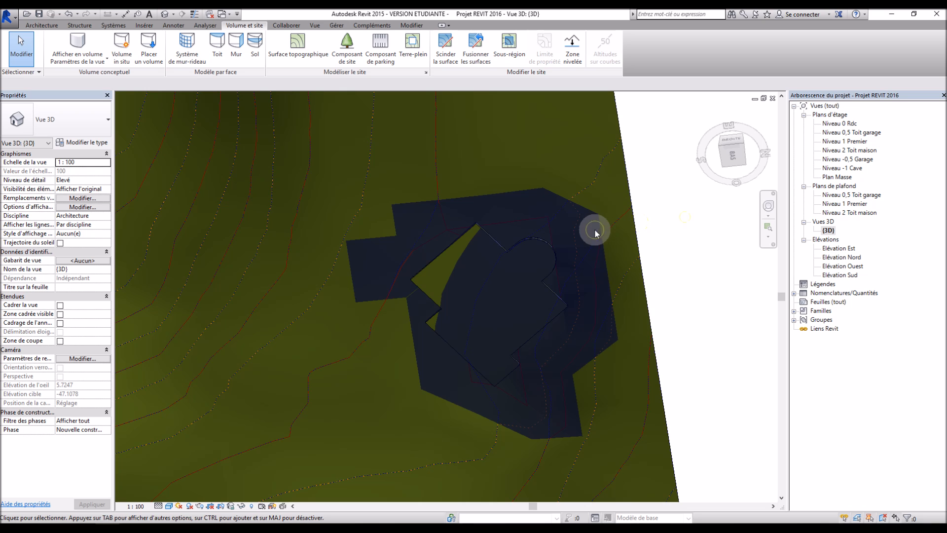
middle_click_drag(561, 318, 615, 446, "shift")
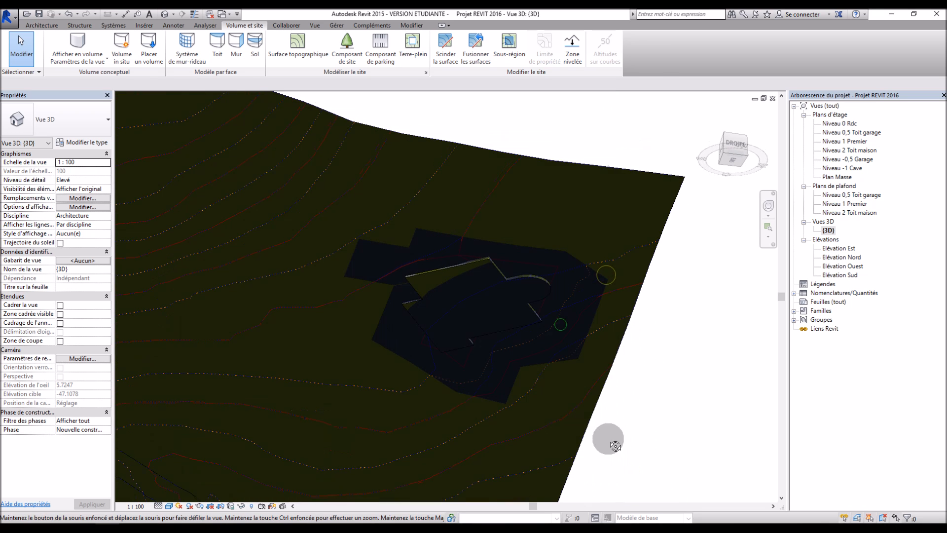
left_click(475, 335)
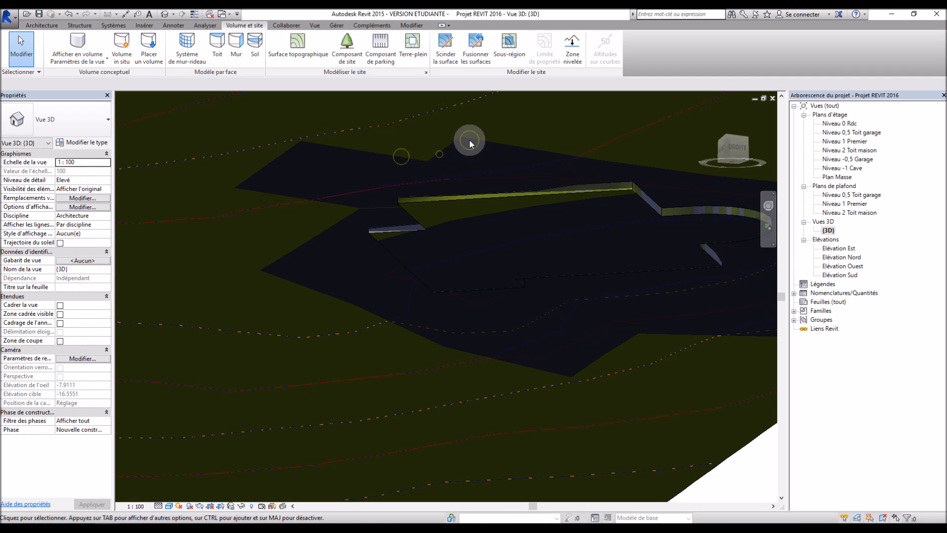
left_click(469, 140)
scroll(503, 197, "down", 3)
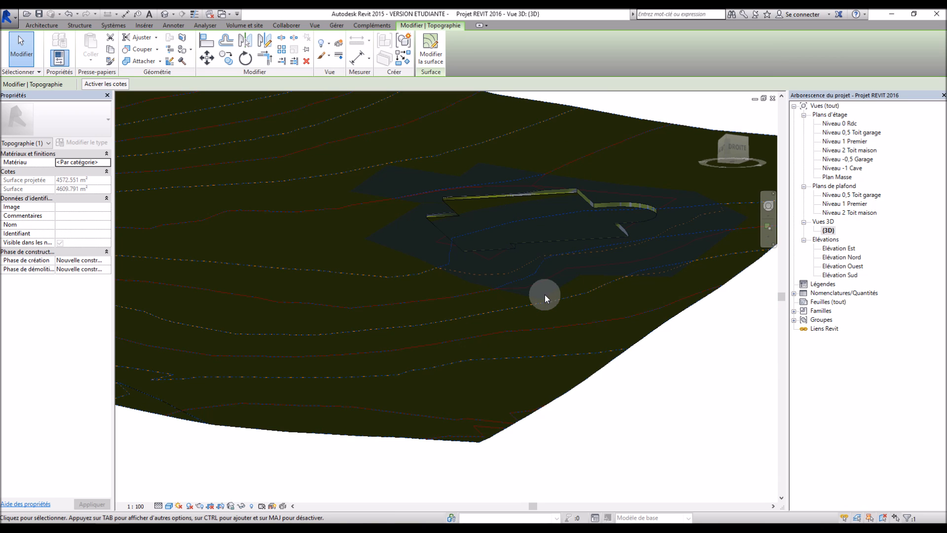
left_click(649, 409)
mouse_move(649, 409)
middle_mouse_down("shift")
mouse_move(640, 407)
mouse_move(647, 392)
mouse_move(592, 321)
mouse_move(567, 434)
middle_mouse_up("shift")
Assign the material "Asphalte, bitume" to the road sub-region crossing the terrain.
mouse_move(394, 302)
middle_mouse_down("shift")
mouse_move(569, 349)
mouse_move(513, 333)
mouse_move(488, 408)
middle_mouse_up("shift")
scroll(515, 332, "down", 3)
left_click(319, 366)
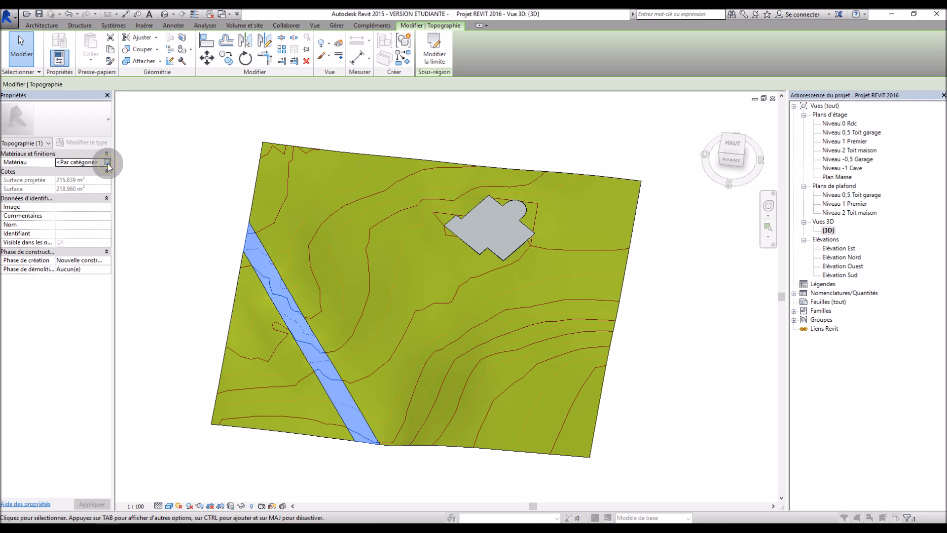
left_click(107, 162)
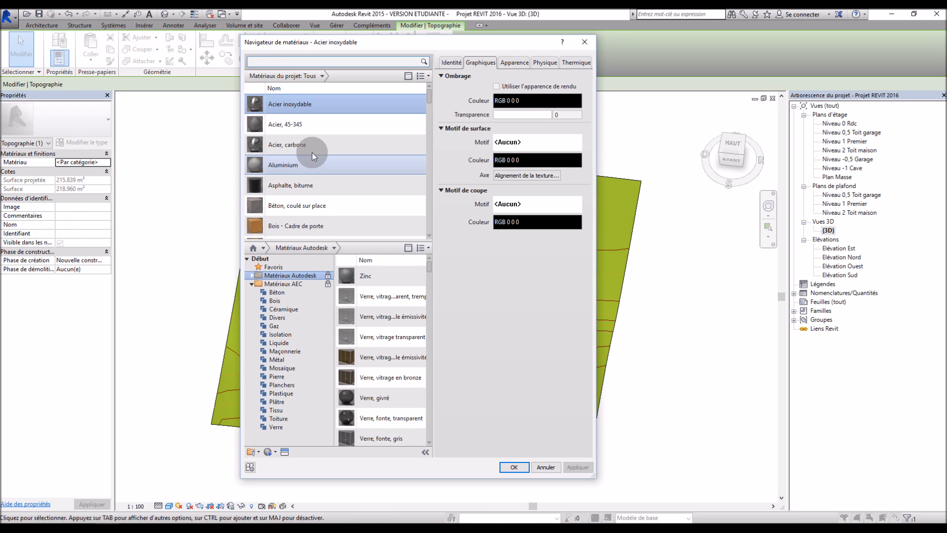
left_click(315, 186)
left_click(514, 467)
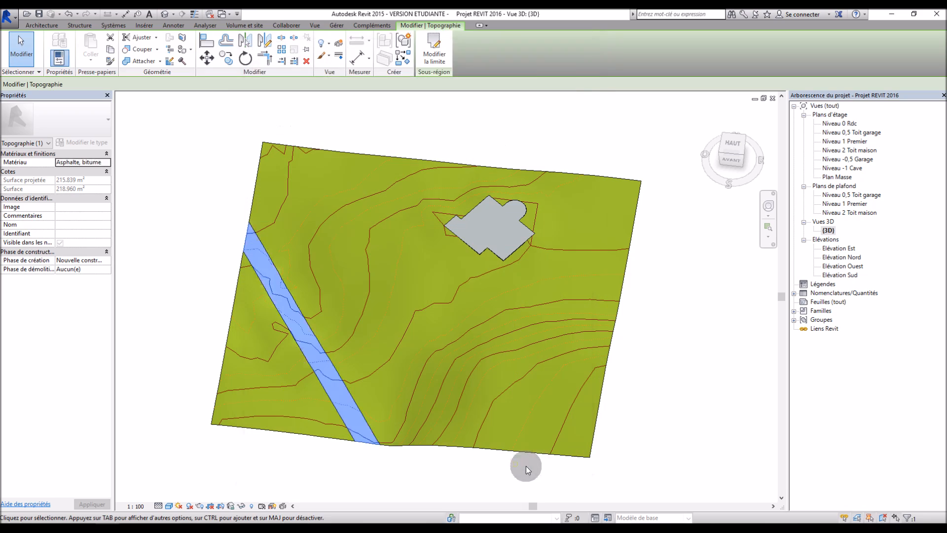
left_click(731, 369)
Review the finished site in 3D, examining the road sub-region and how the terrain meets the building pad.
middle_click_drag(682, 391, 634, 276, "shift")
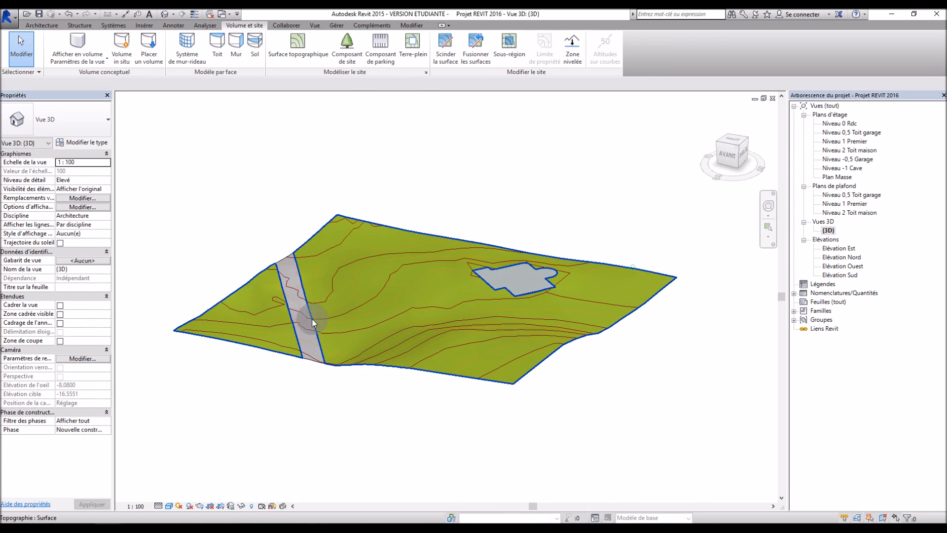
scroll(345, 295, "up", 2)
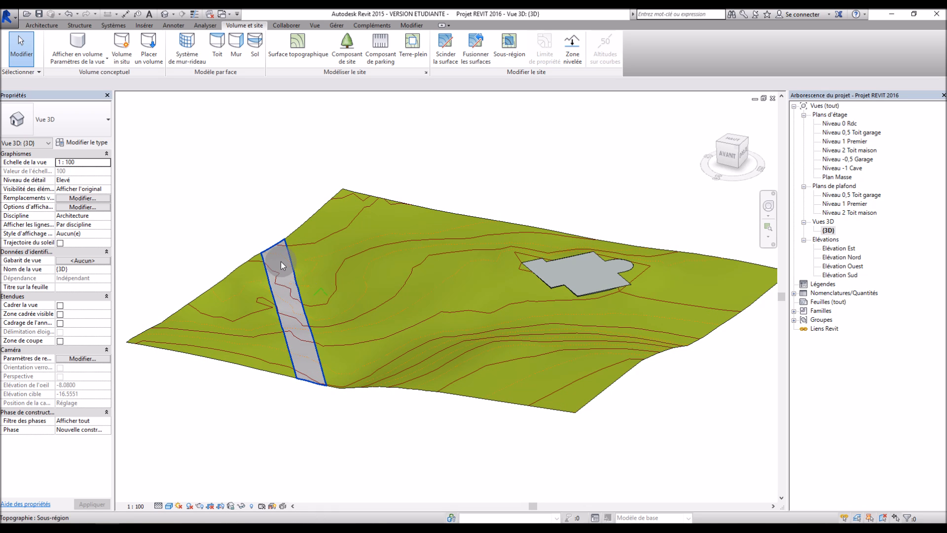
mouse_move(469, 257)
middle_mouse_down("shift")
mouse_move(488, 295)
mouse_move(509, 110)
mouse_move(498, 144)
mouse_move(502, 401)
mouse_move(564, 406)
mouse_move(571, 121)
mouse_move(598, 340)
mouse_move(634, 332)
mouse_move(526, 212)
mouse_move(556, 414)
mouse_move(547, 342)
middle_mouse_up("shift")
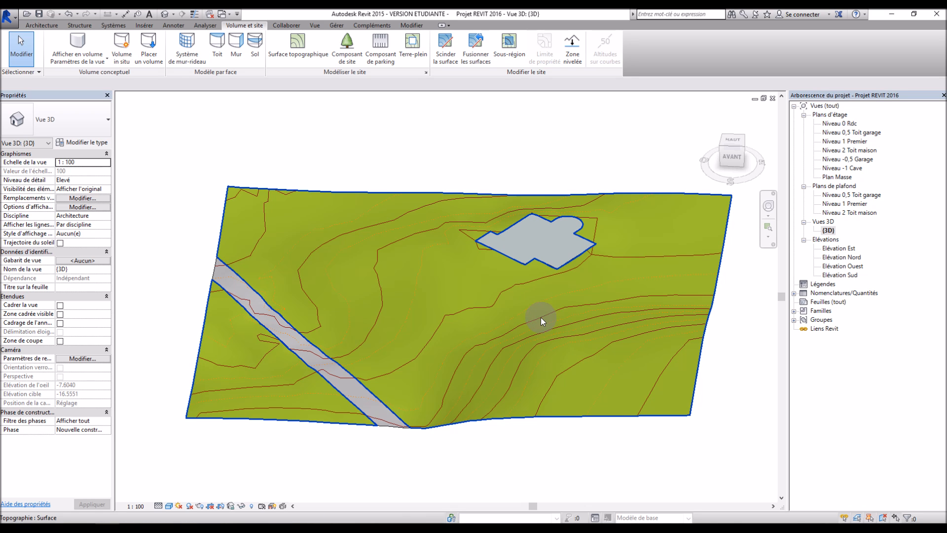
middle_click_drag(581, 321, 662, 410, "shift")
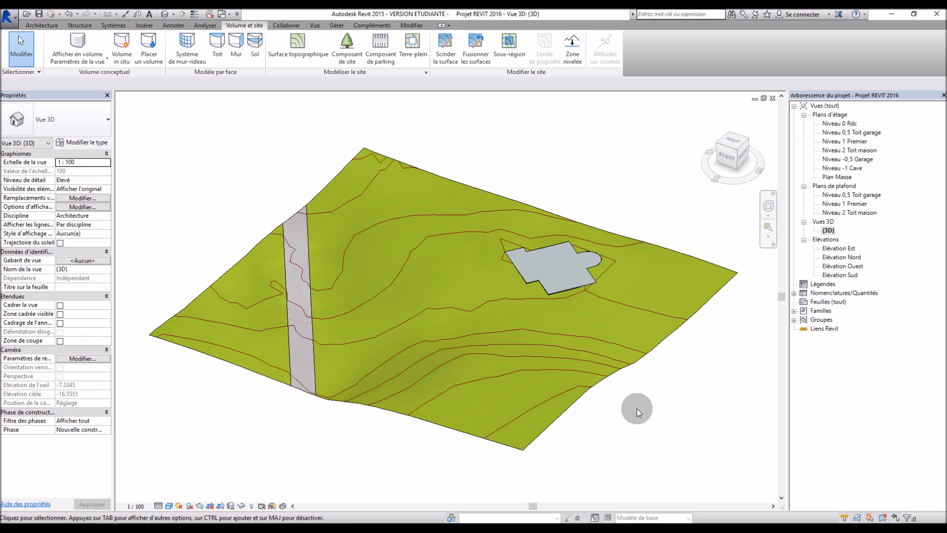
scroll(592, 296, "up", 6)
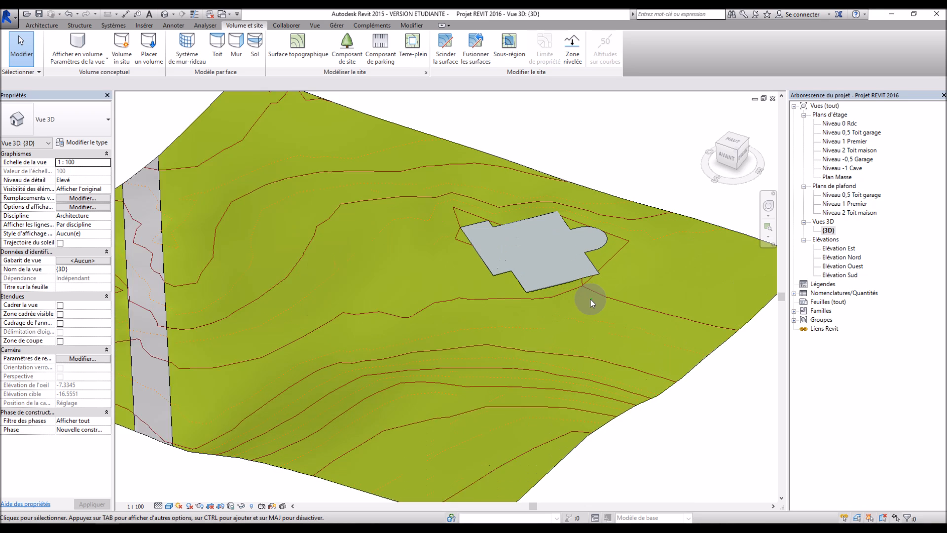
scroll(591, 209, "down", 6)
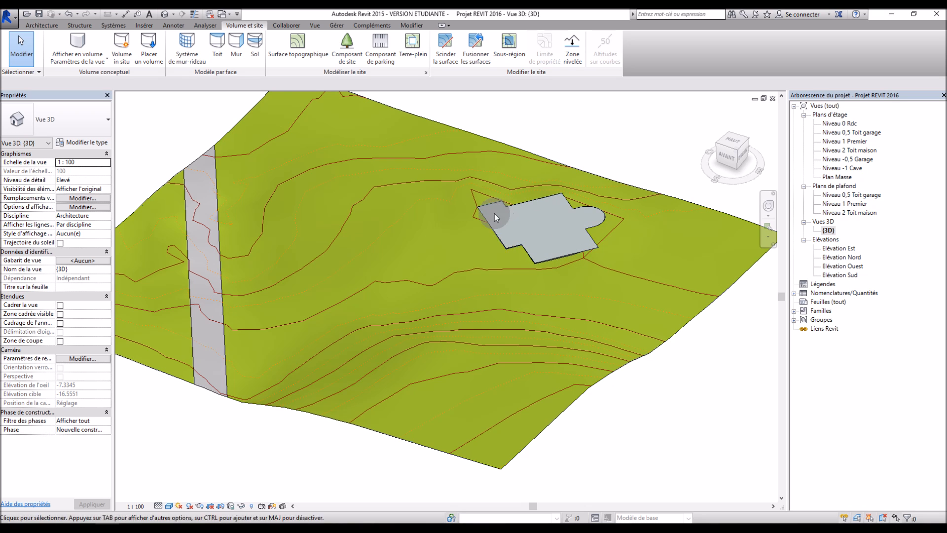
middle_click_drag(531, 269, 549, 222, "shift")
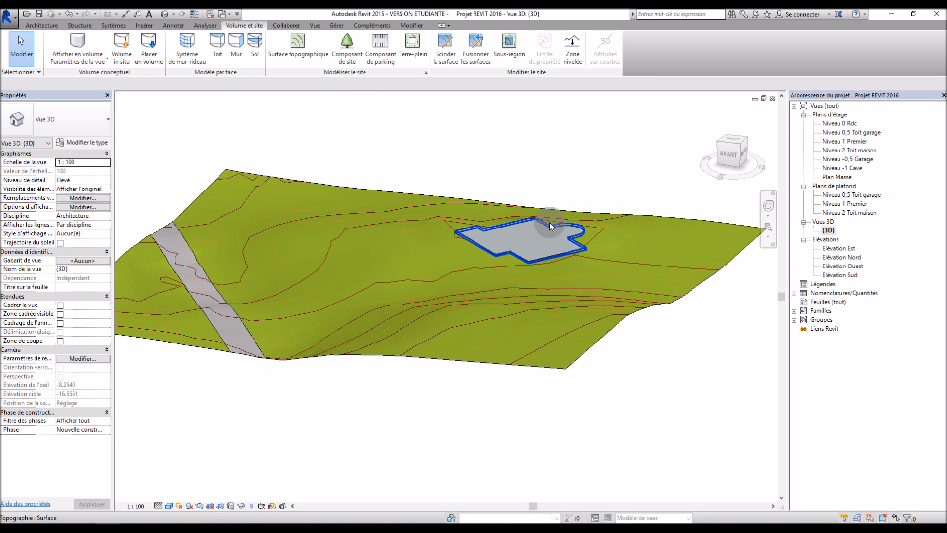
scroll(492, 240, "up", 3)
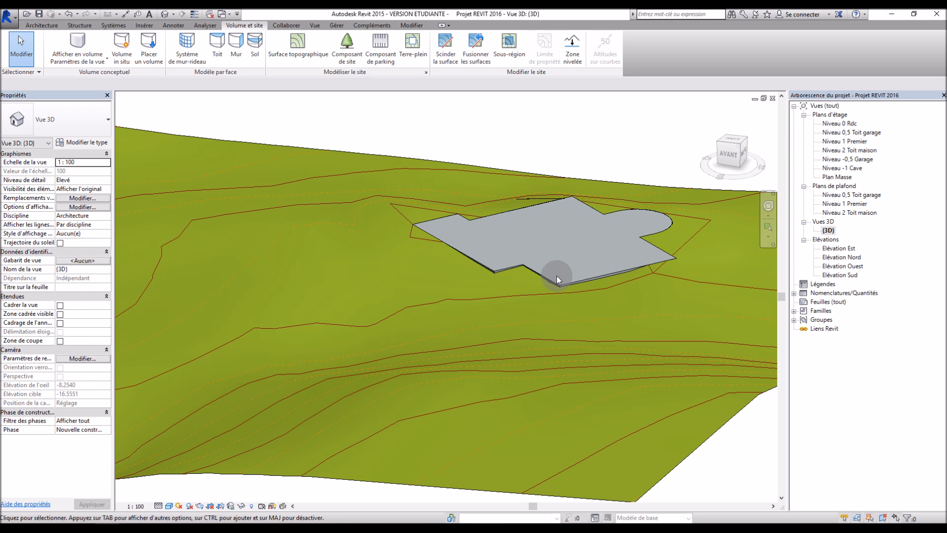
scroll(557, 276, "down", 5)
middle_click_drag(545, 288, 516, 359, "shift")
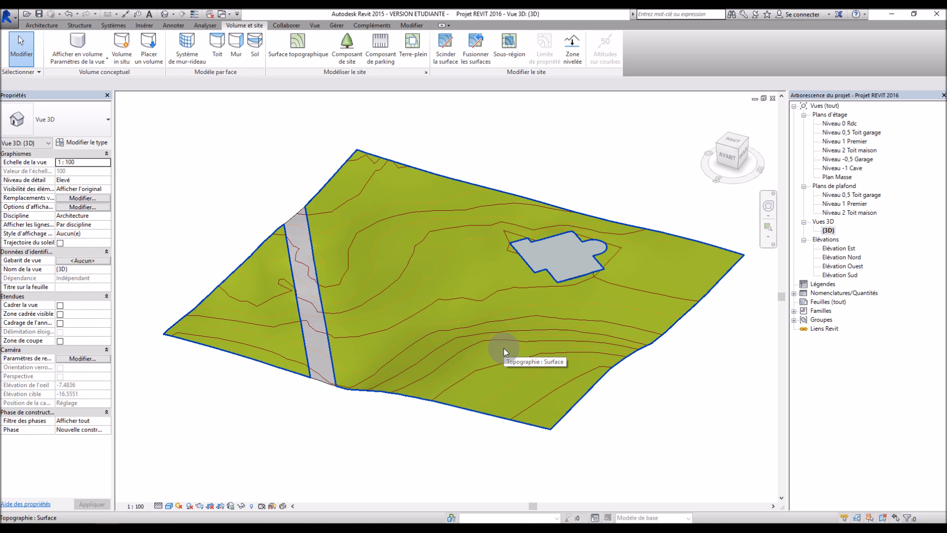